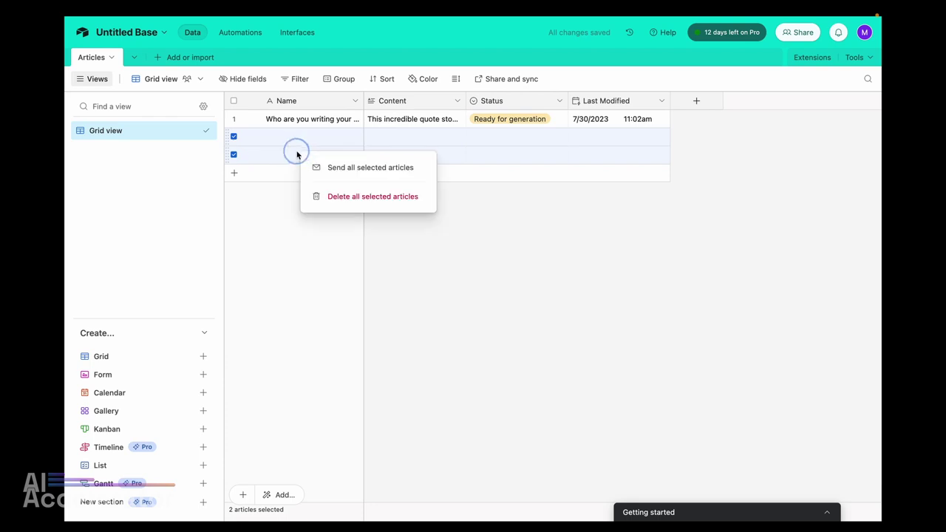
Delete the selected empty articles and create a blank table named Quote Cards.
click(333, 200)
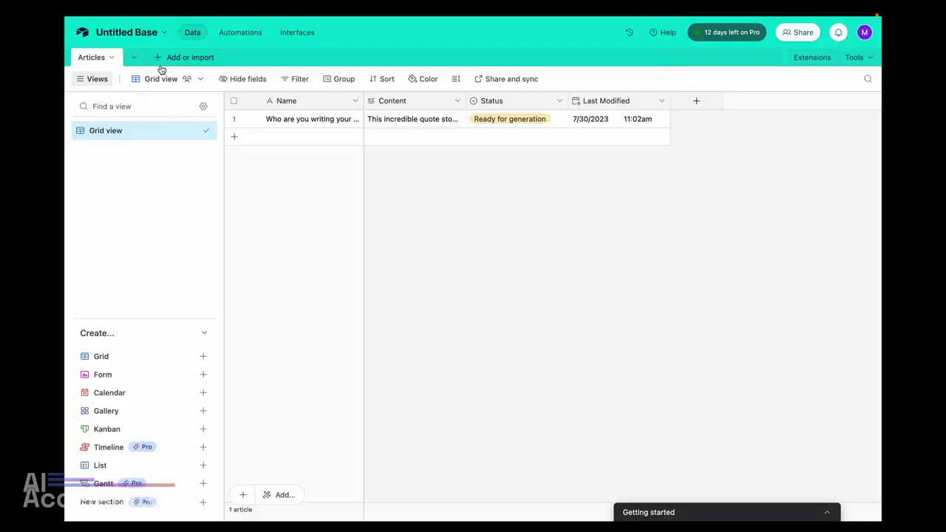
click(175, 59)
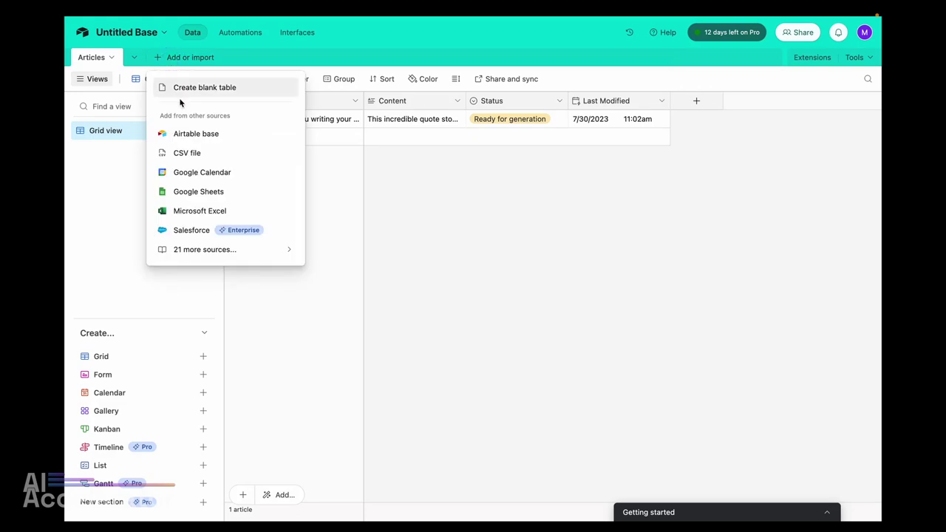
click(182, 88)
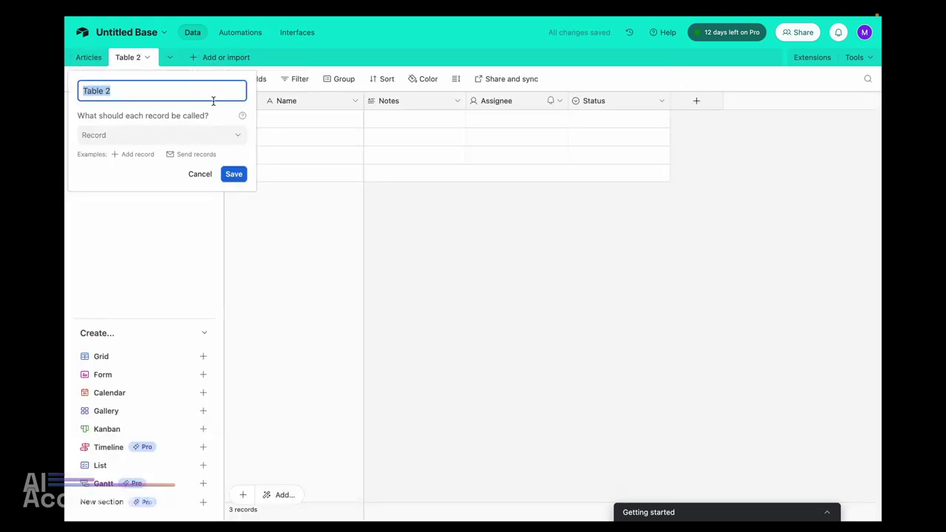
text(Quote Cards)
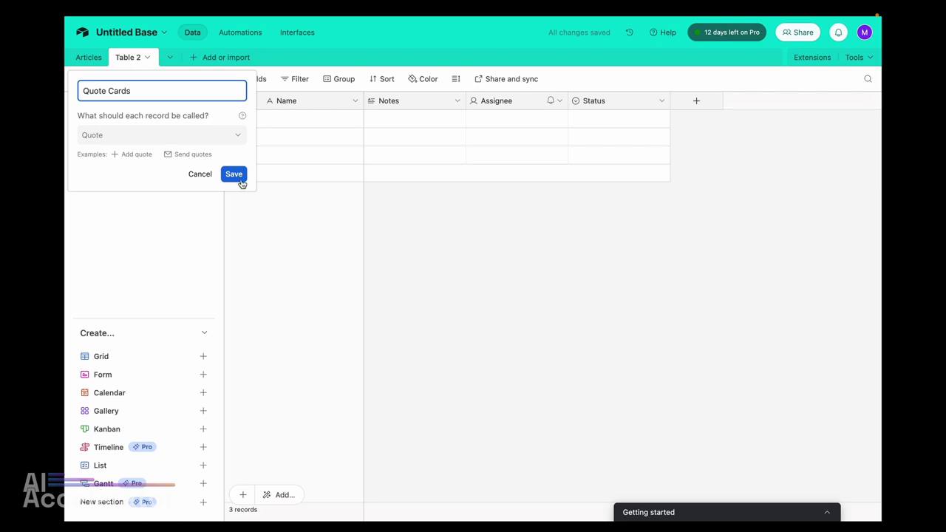
click(234, 174)
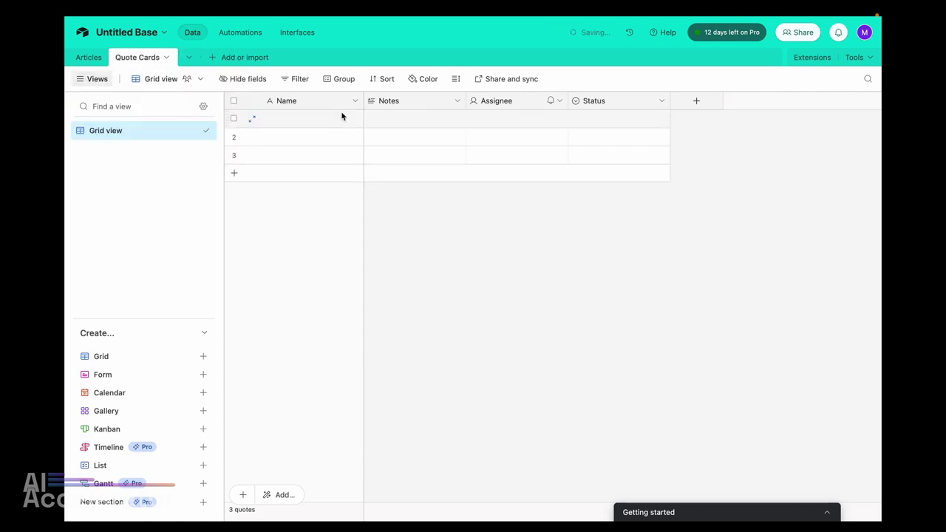
Rename the Notes field to Quote and delete the Assignee field from the Quote Cards table.
click(420, 100)
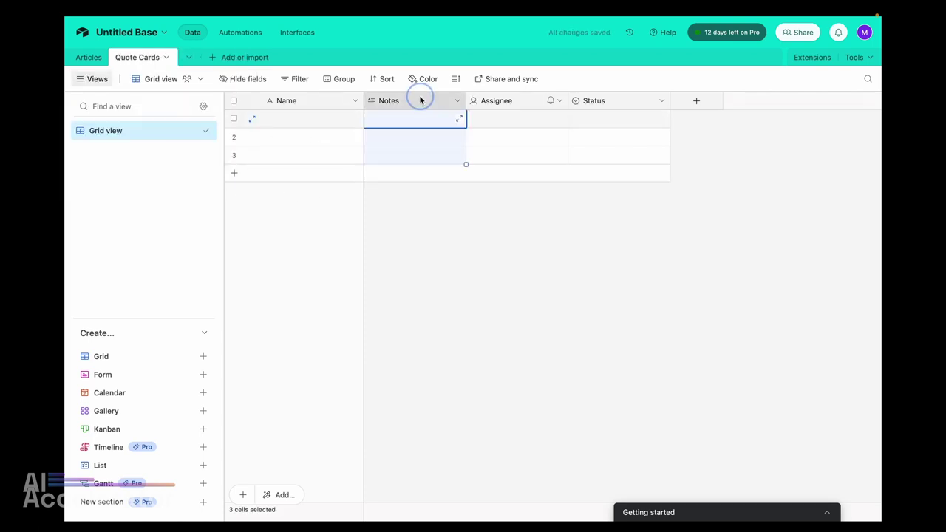
click(455, 102)
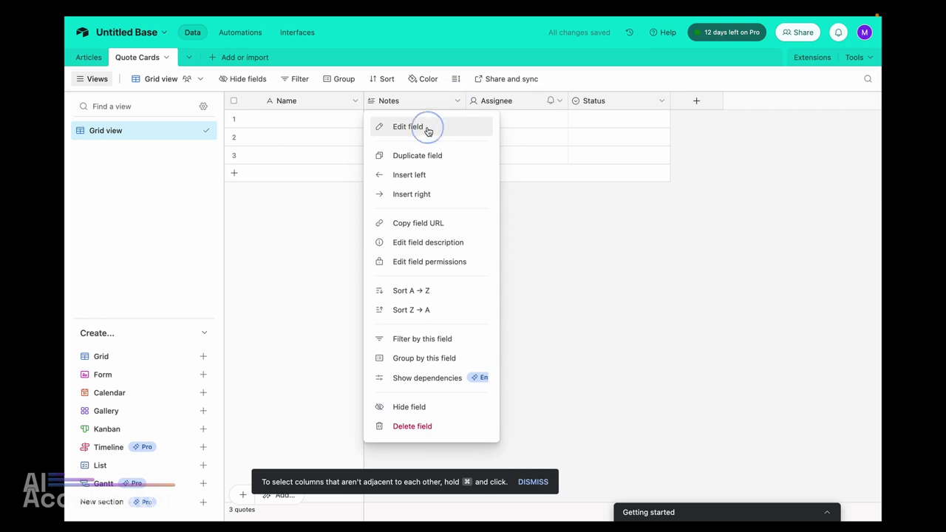
click(428, 127)
key(super+a)
text(Q)
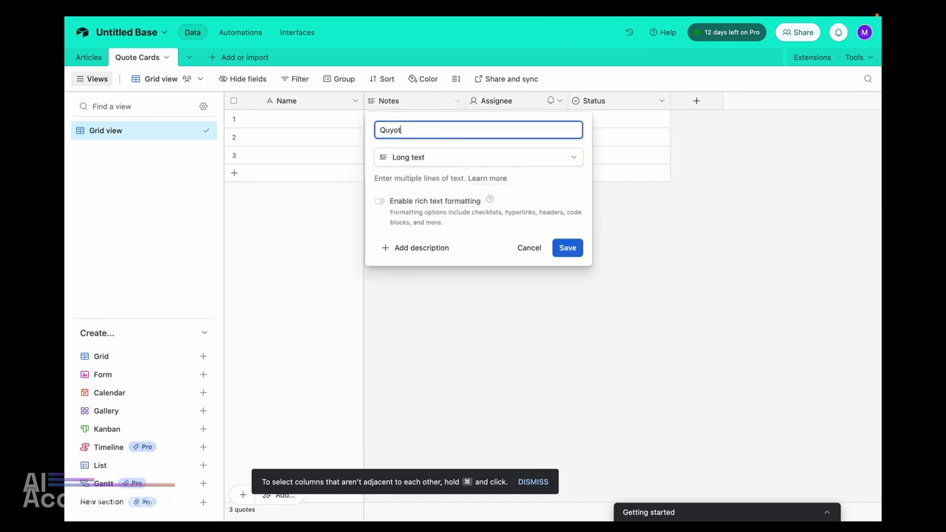
click(574, 253)
click(560, 103)
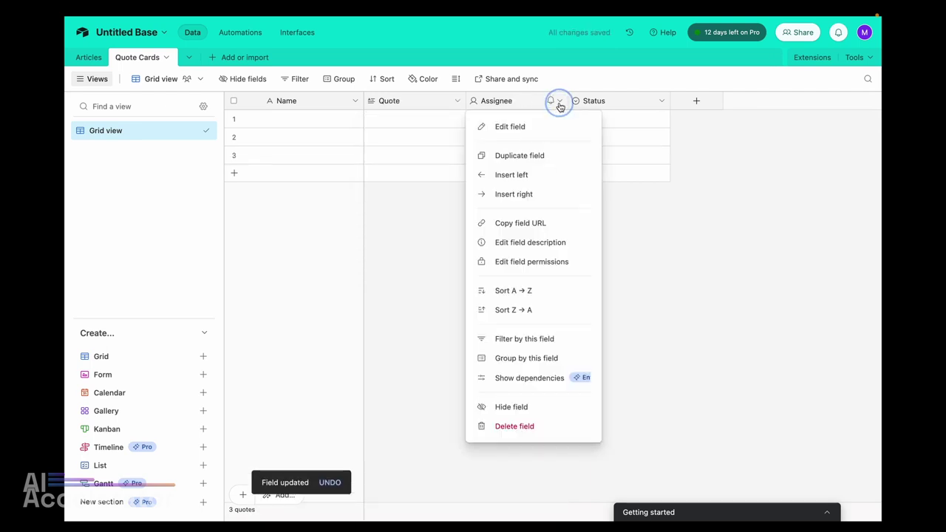
click(511, 427)
Set the default option of the Status field to Todo and save the field.
click(559, 100)
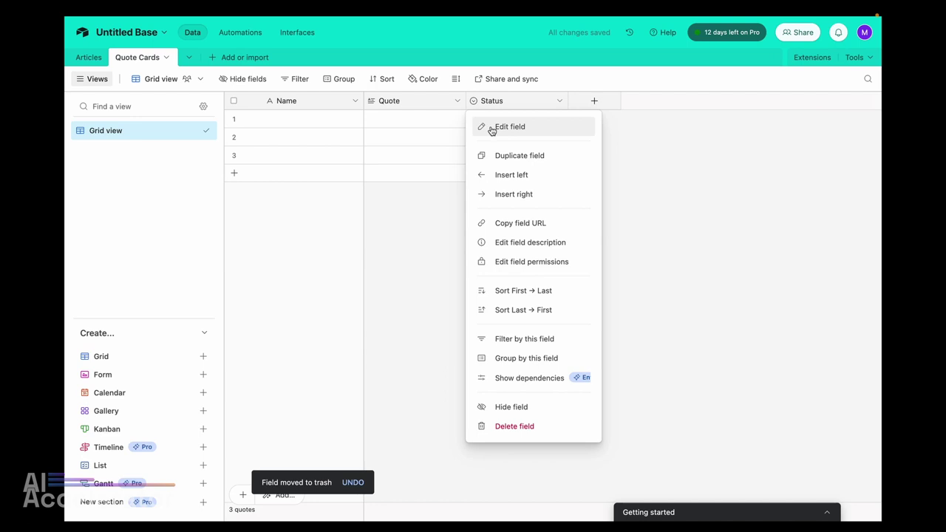
click(491, 130)
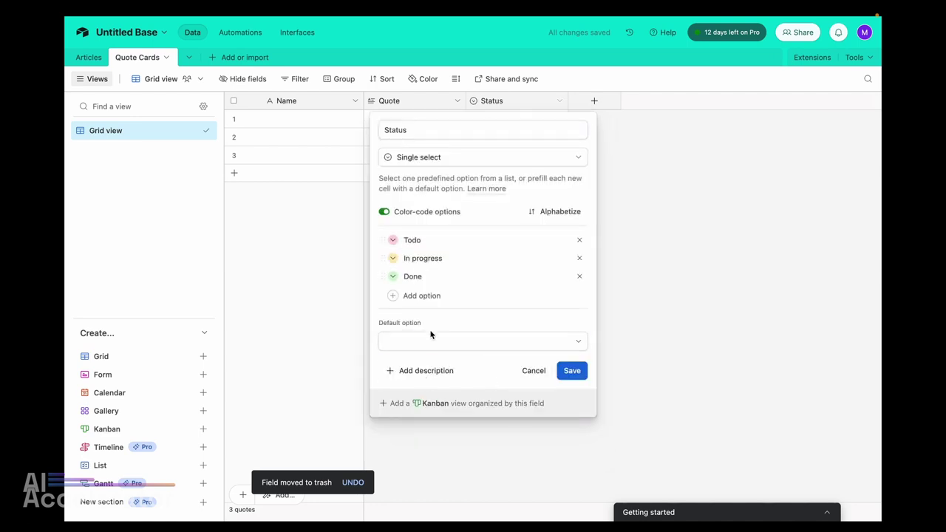
click(473, 343)
click(402, 404)
click(574, 371)
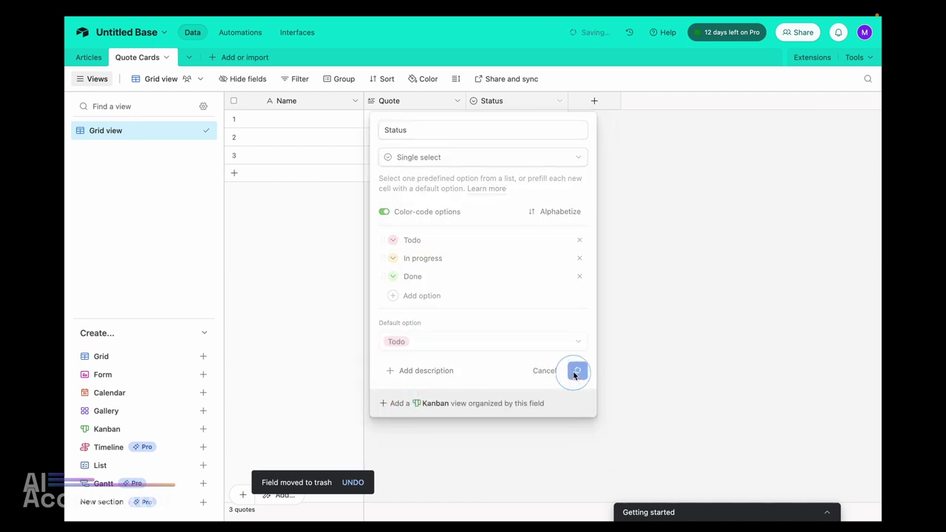
Delete all three empty records from the Quote Cards table.
click(234, 154)
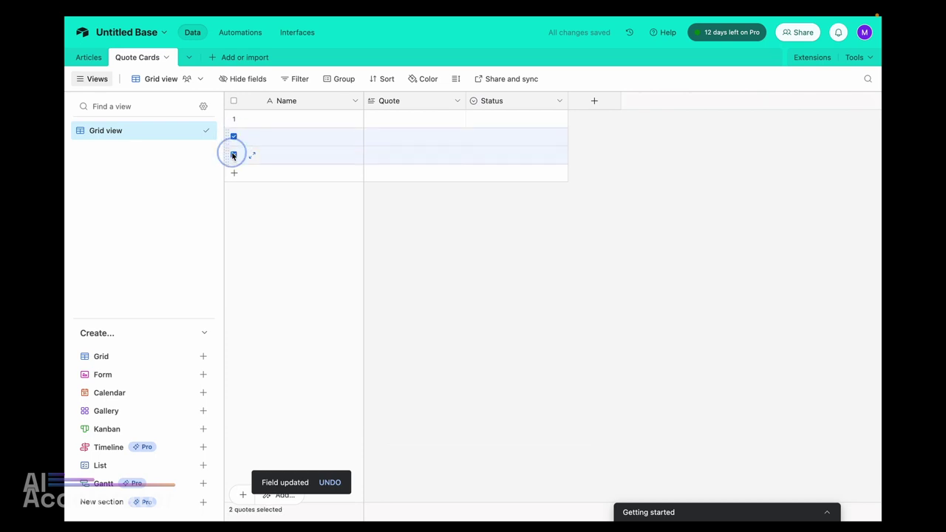
click(234, 118)
right_click(287, 124)
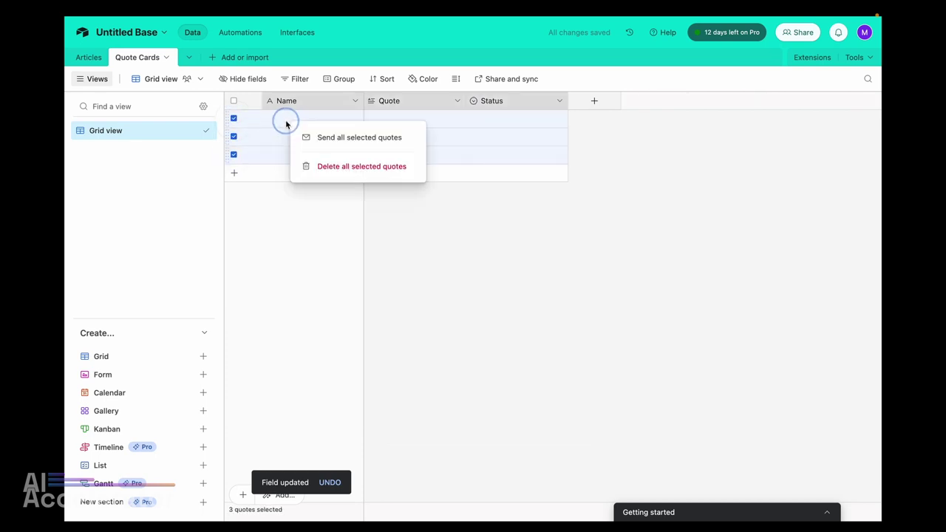
click(325, 167)
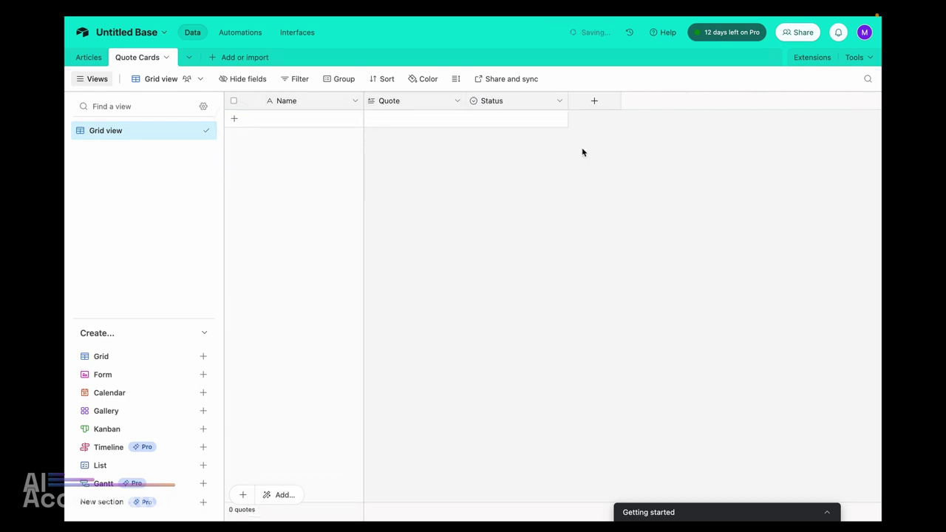
Add a field that links to records in the Articles table, without adding any lookup fields.
click(593, 103)
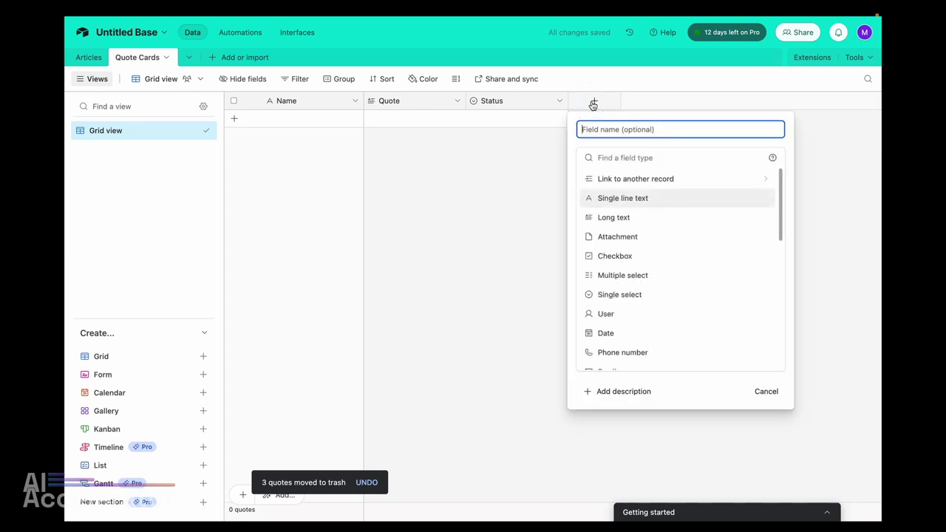
click(633, 179)
click(611, 182)
click(614, 133)
click(766, 244)
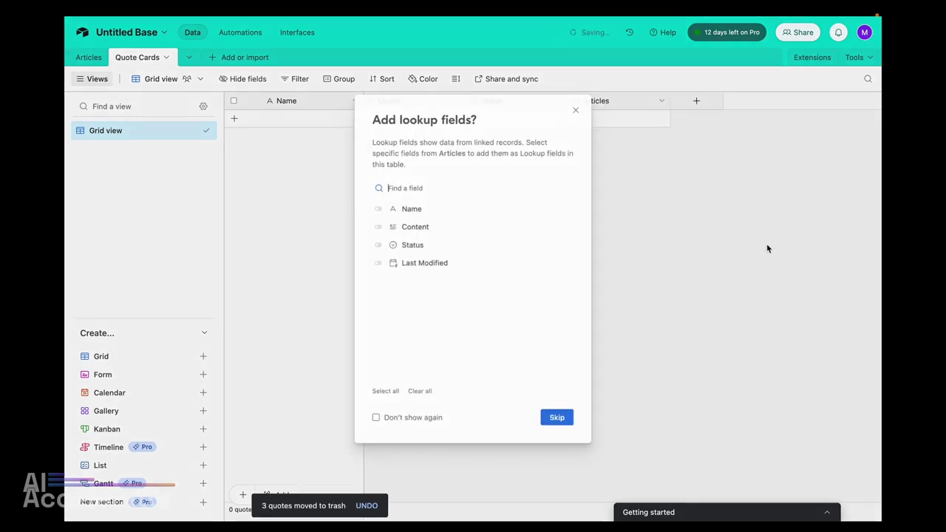
click(559, 421)
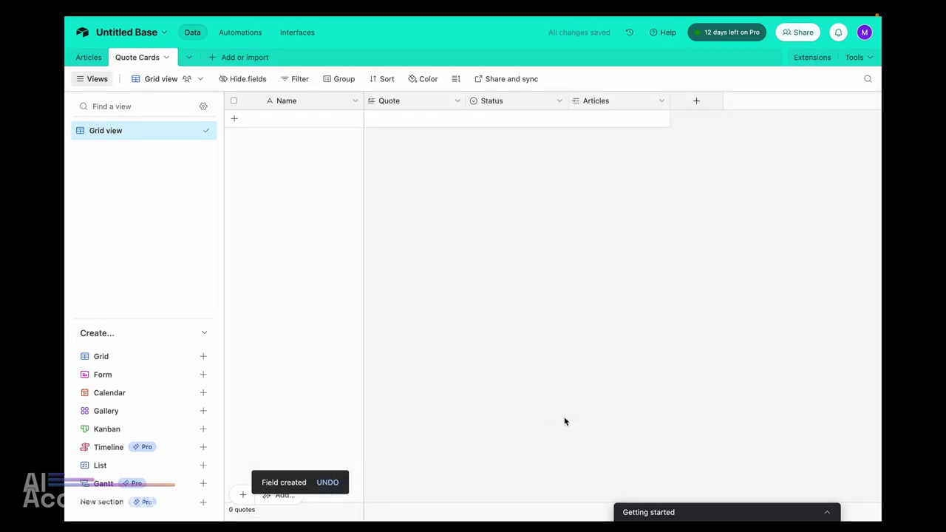
Rename the Articles link field to Article, disallow linking to multiple records, and confirm the configuration change.
click(662, 104)
click(628, 125)
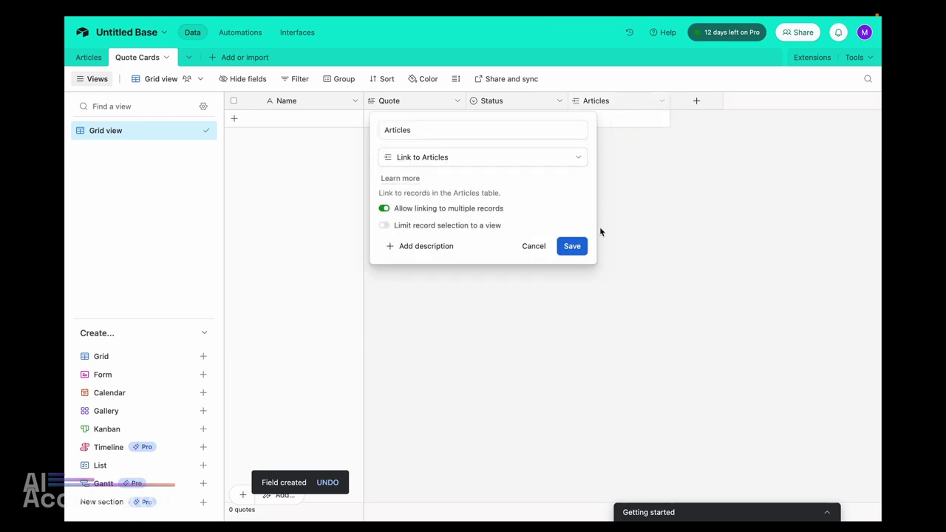
click(423, 209)
click(445, 133)
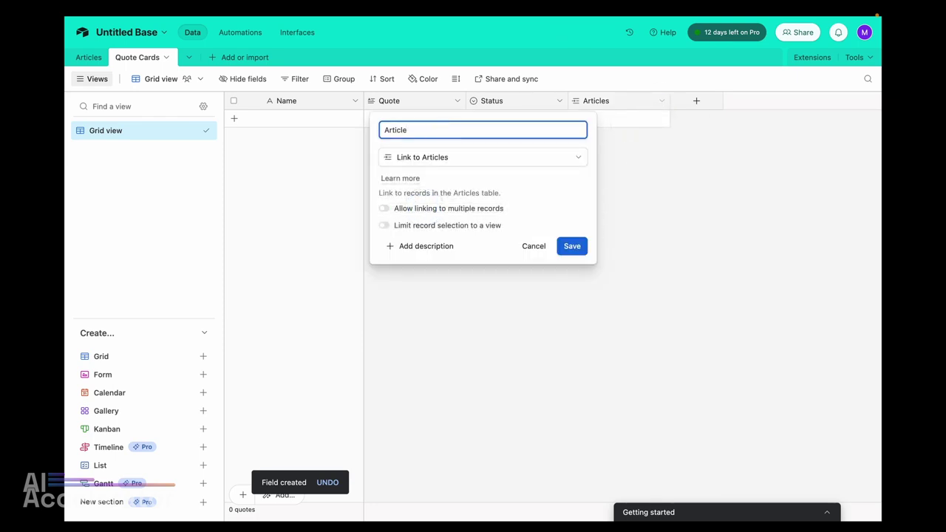
click(572, 246)
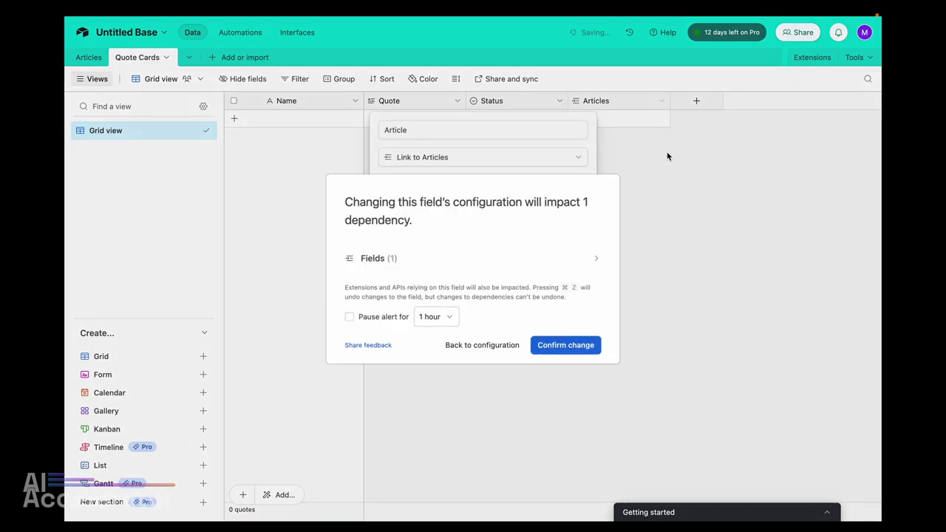
click(571, 350)
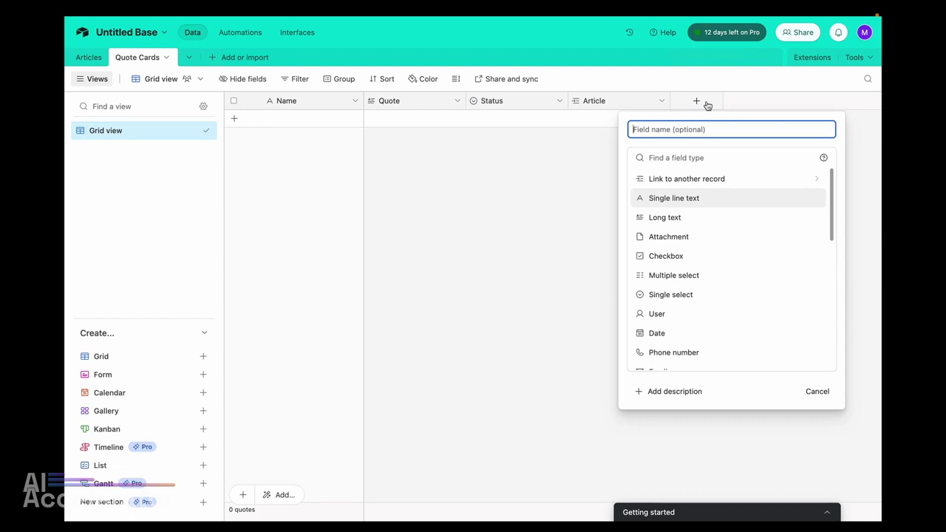
Create an Attachment field named Background Image in the Quote Cards table.
text(att)
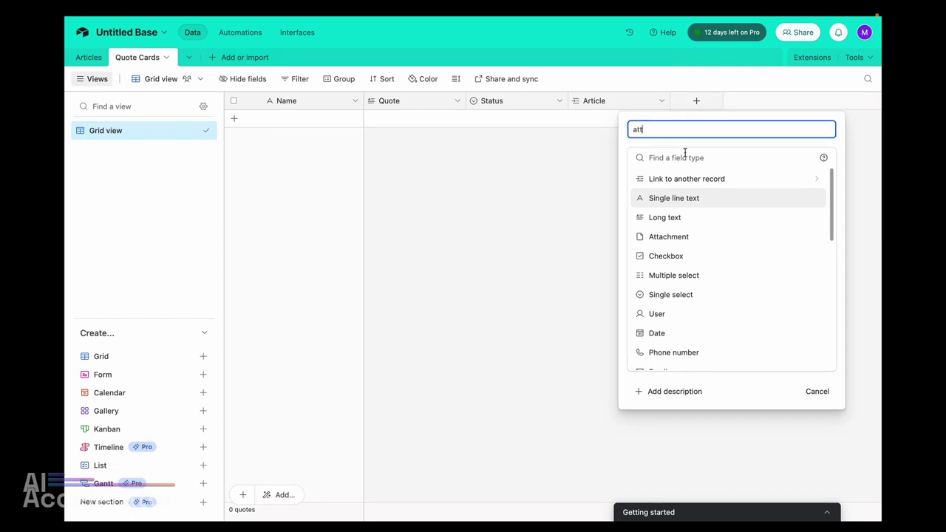
click(653, 238)
double_click(648, 132)
text(Background Image)
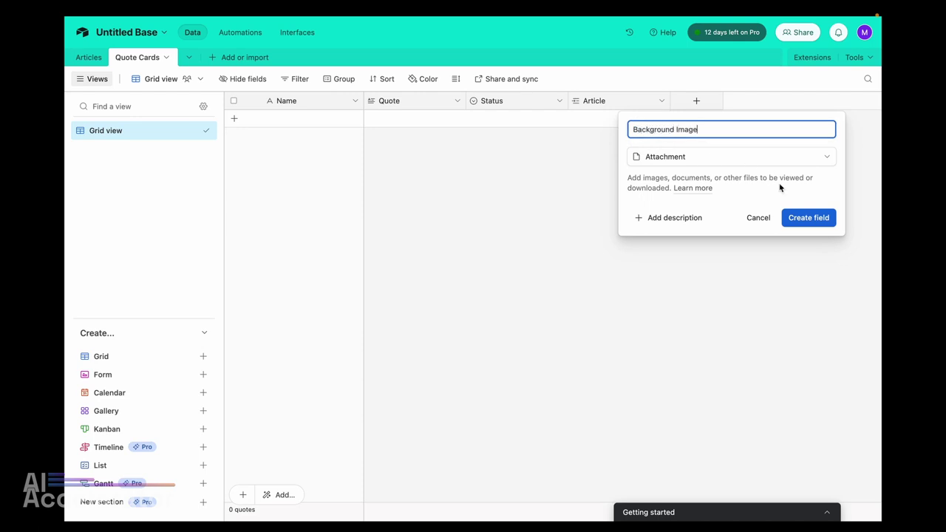
click(804, 217)
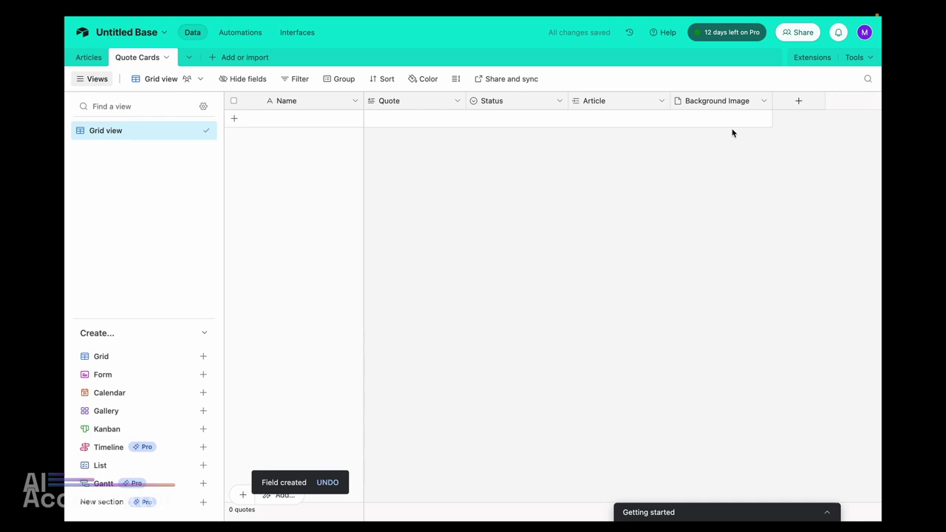
Create another Attachment field named Final Image in the Quote Cards table.
click(798, 102)
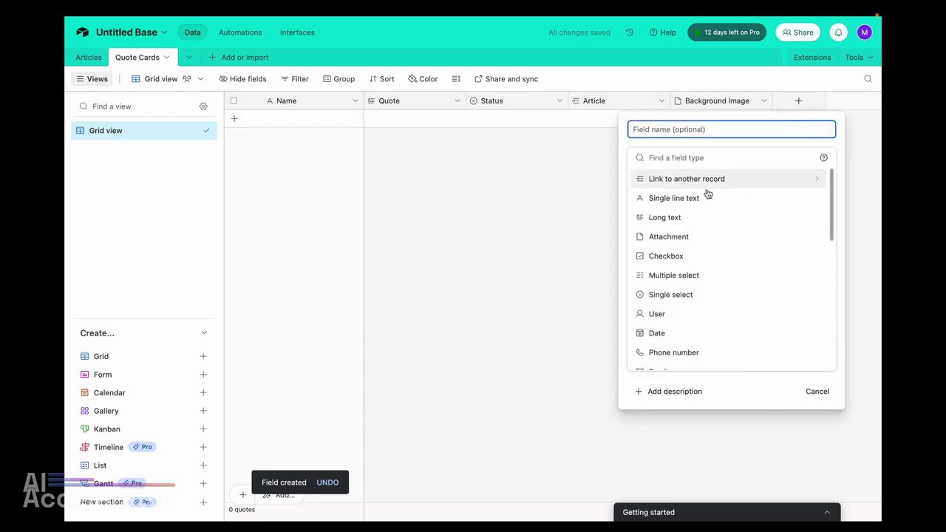
click(669, 237)
click(685, 131)
text(Final Image)
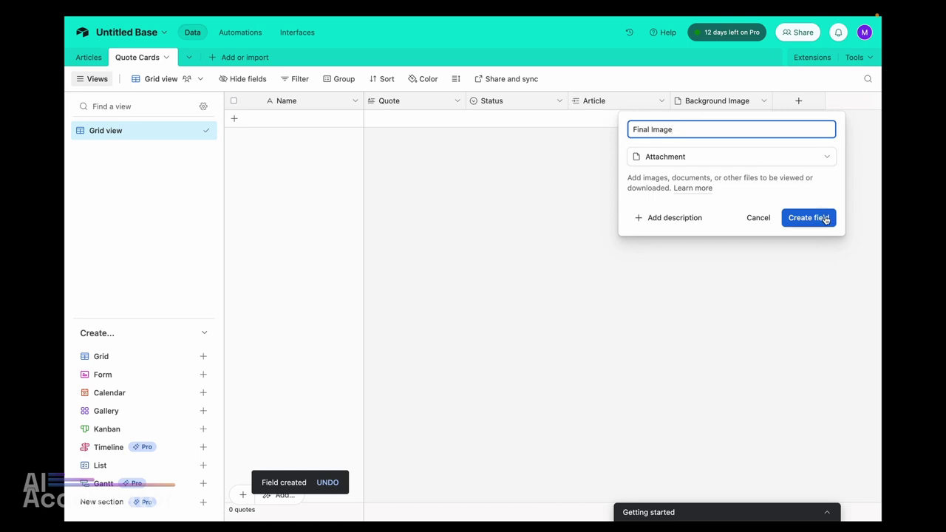
click(822, 218)
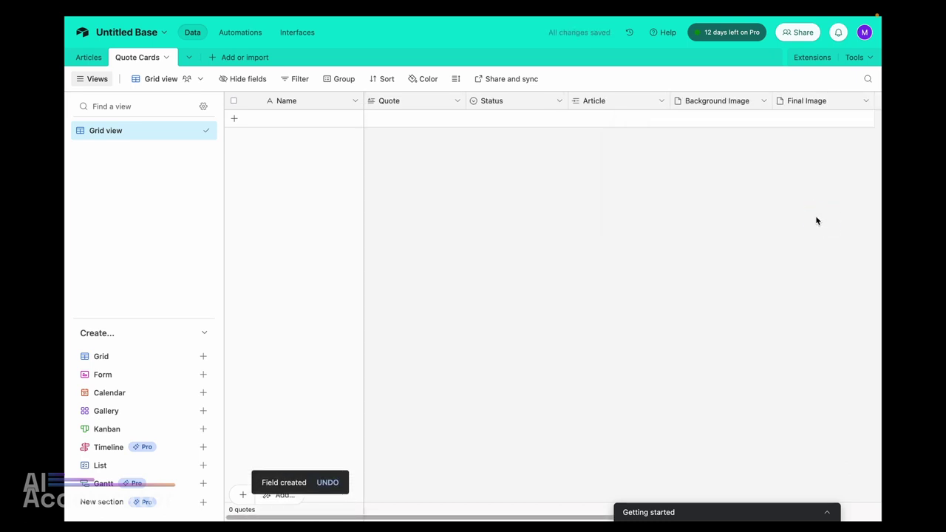
Open the Make website in a new browser tab and log in to the Make platform.
key(super+t)
text(make)
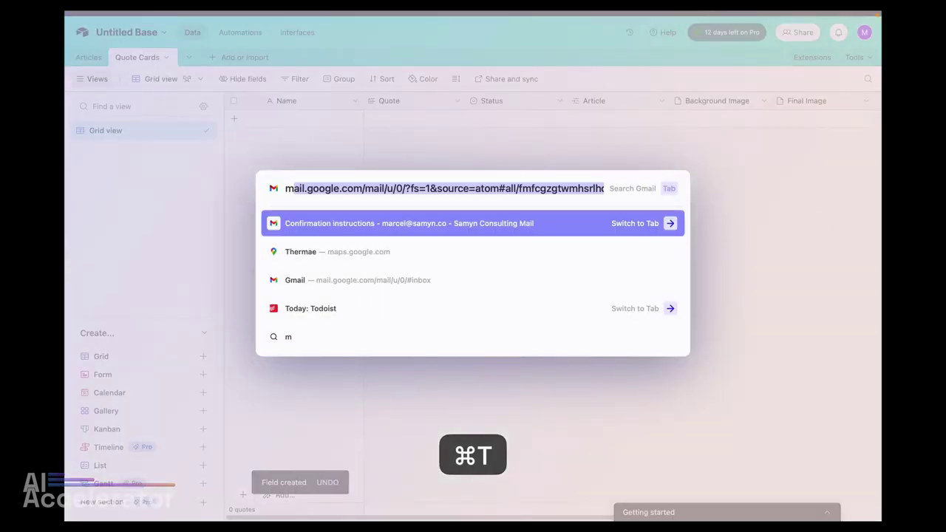
key(Return)
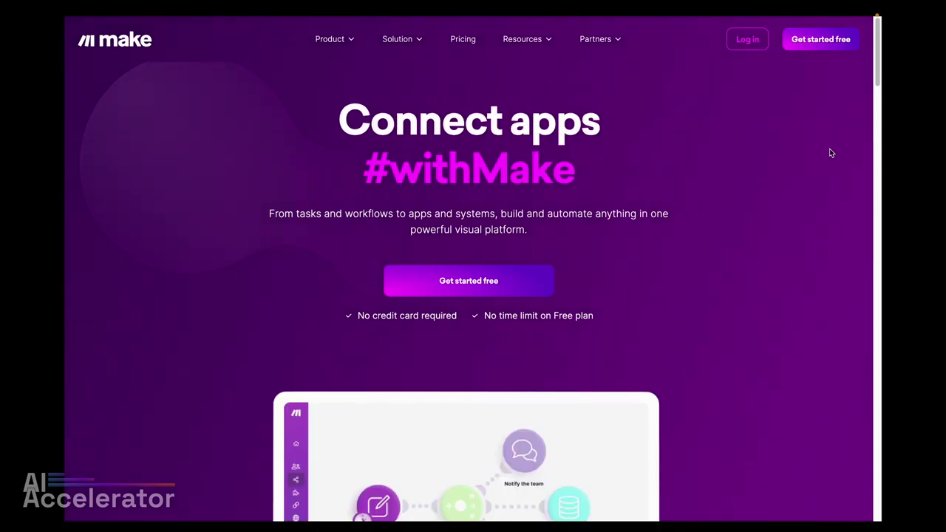
mouse_move(760, 38)
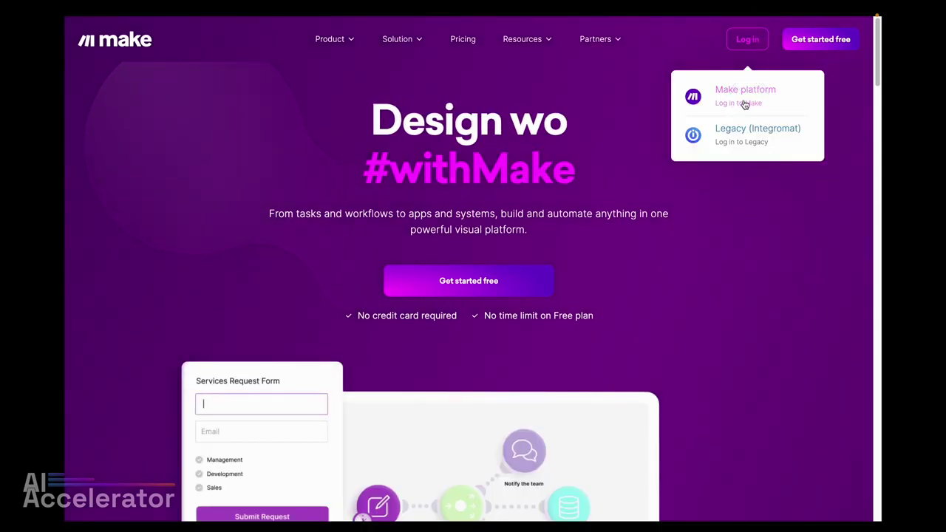
click(750, 98)
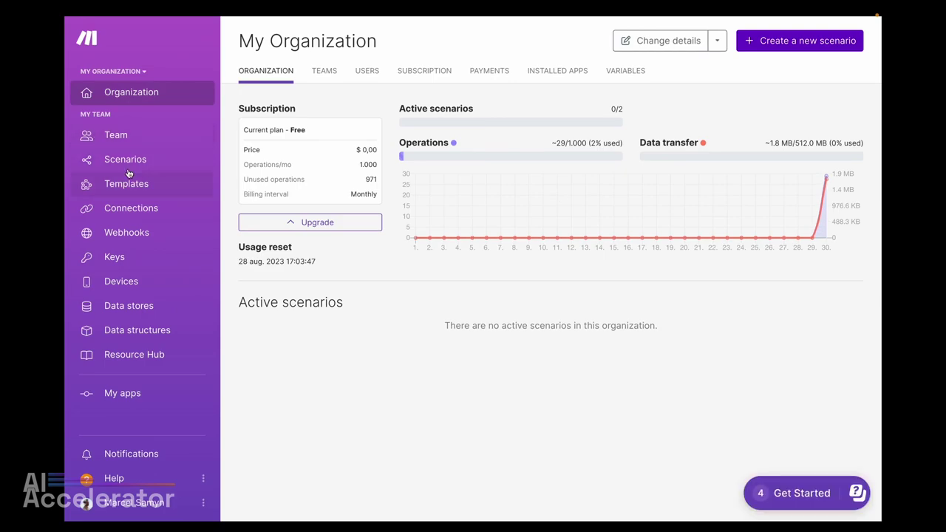
Create a new scenario in Make and name it Social Quote Card Generator.
click(126, 160)
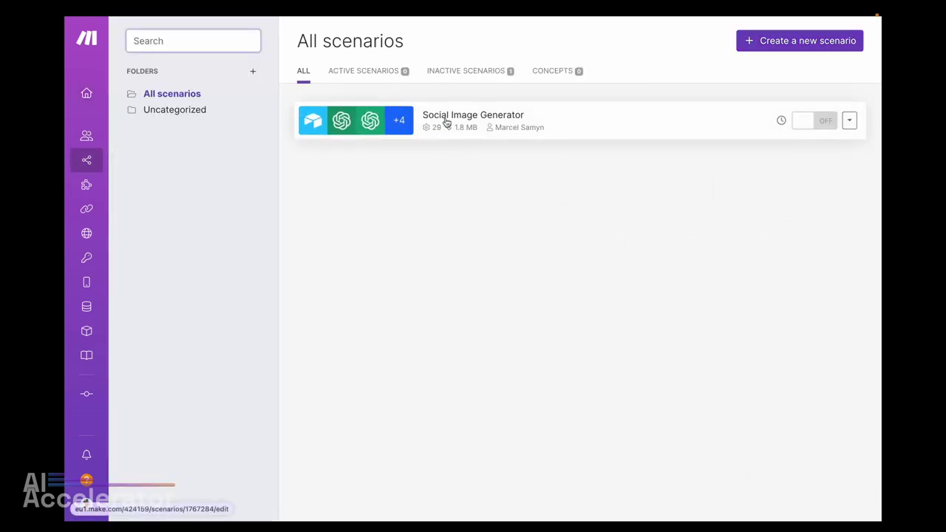
click(786, 42)
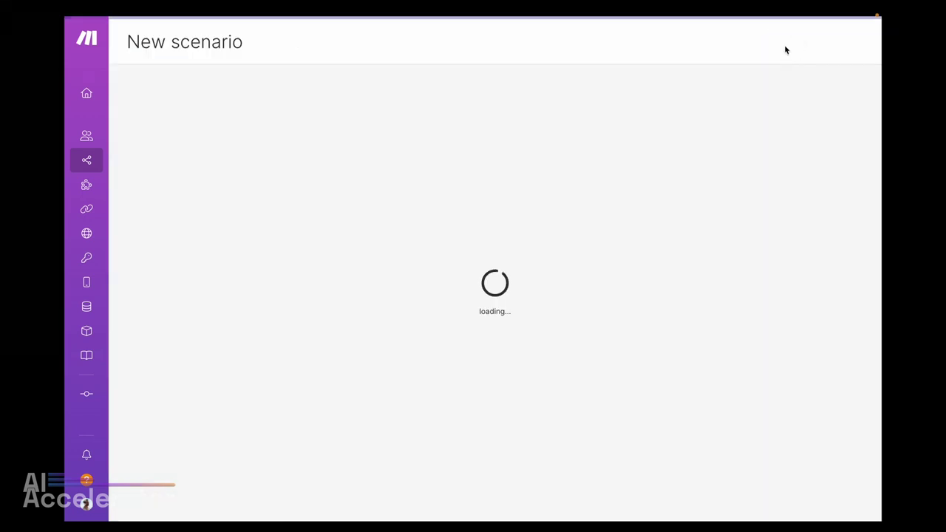
double_click(191, 41)
click(191, 41)
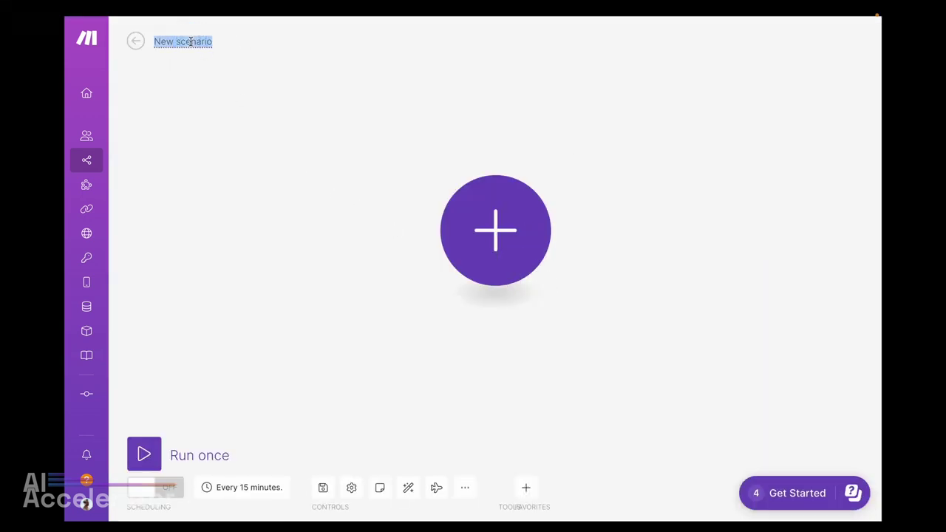
text(Socua)
key(BackSpace)
key(BackSpace)
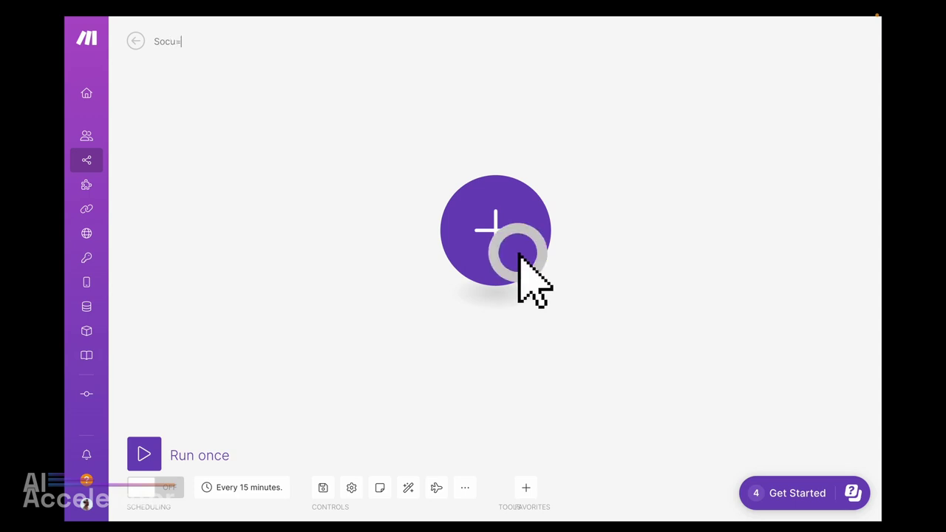
text(ial Quote Card Generator)
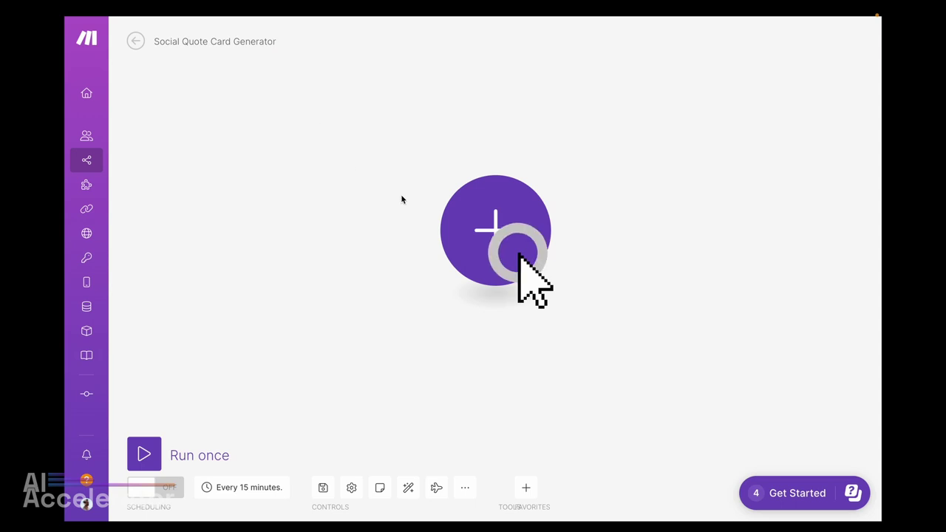
Add an Airtable Watch Records module as the scenario's first module.
click(500, 225)
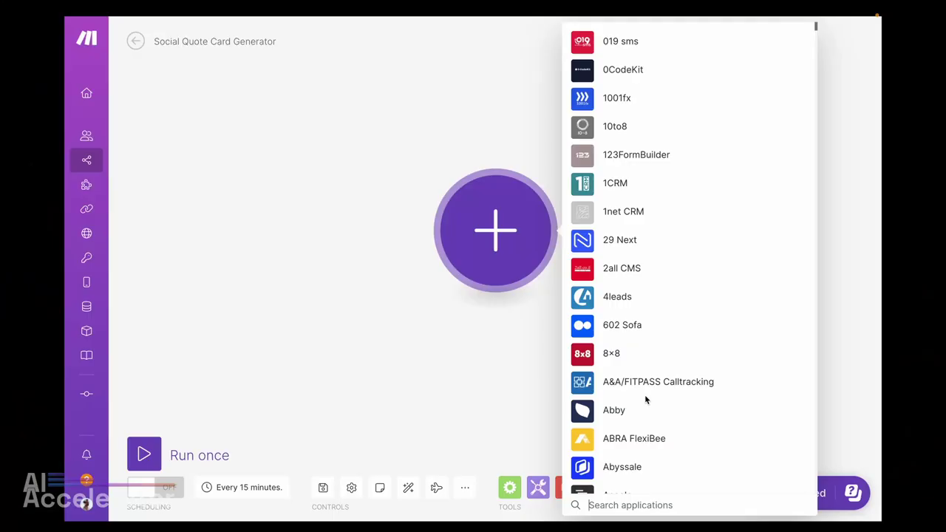
text(airt)
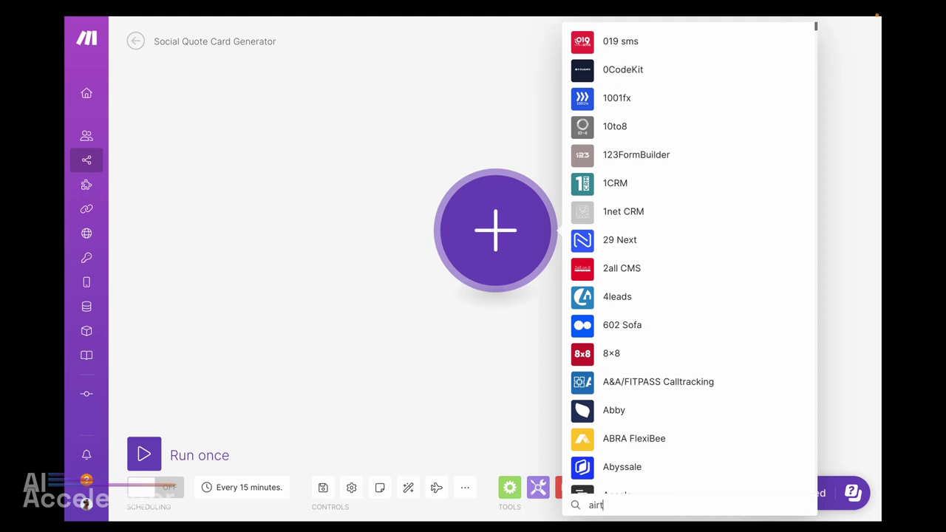
text(able)
click(606, 206)
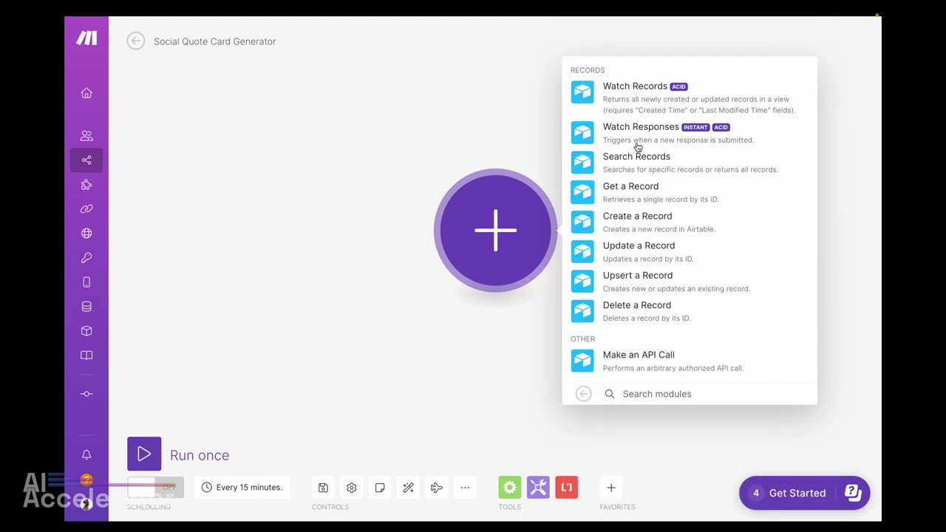
click(636, 103)
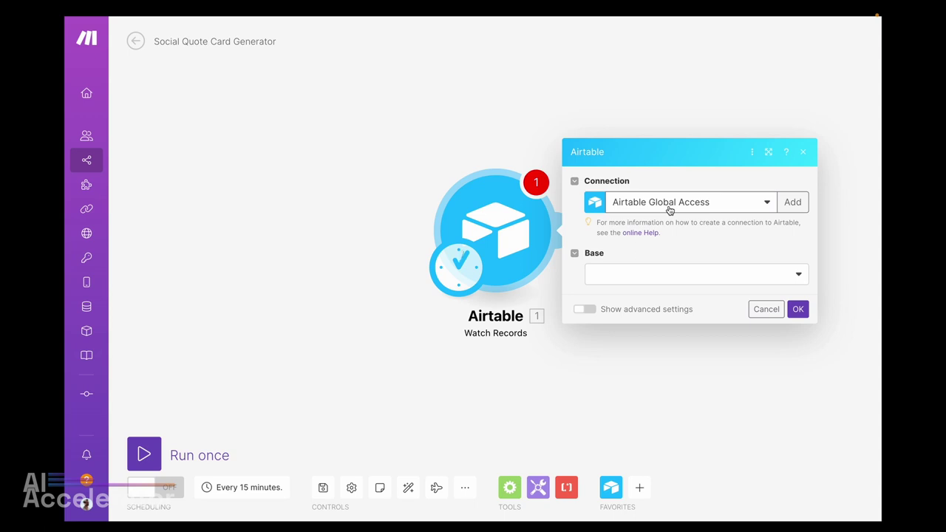
Select Untitled Base and its Articles table for the Airtable Watch Records module.
click(689, 276)
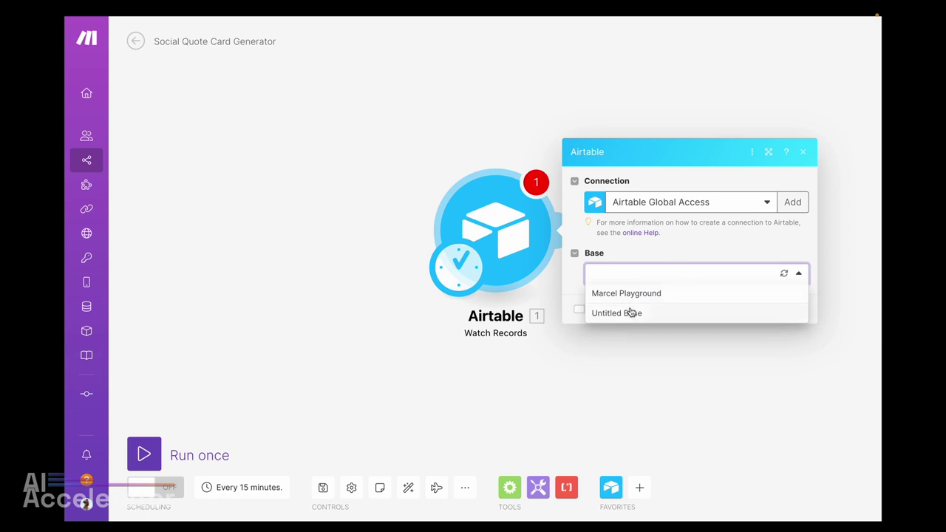
click(634, 313)
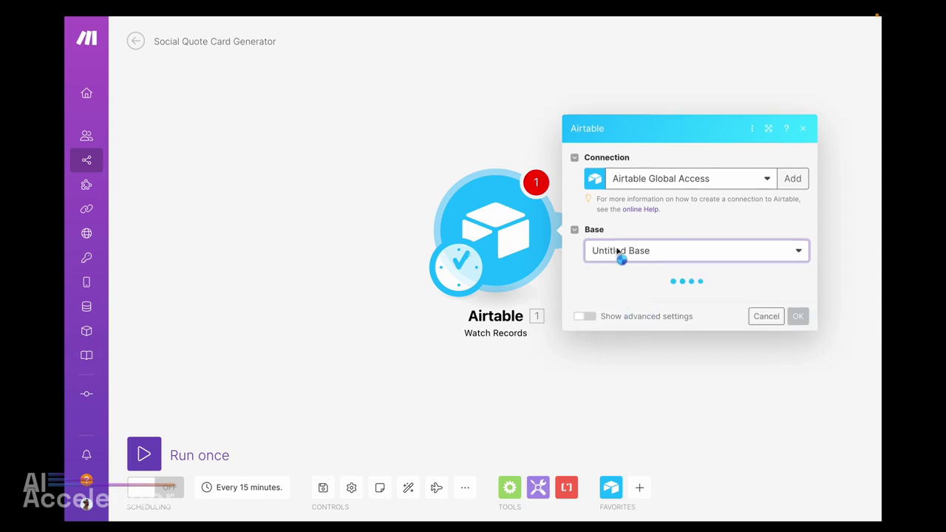
click(698, 297)
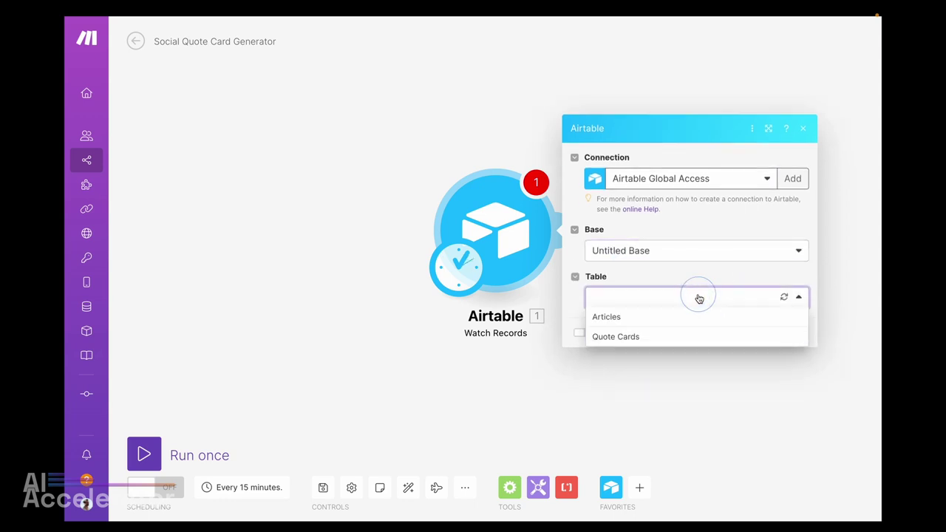
click(665, 318)
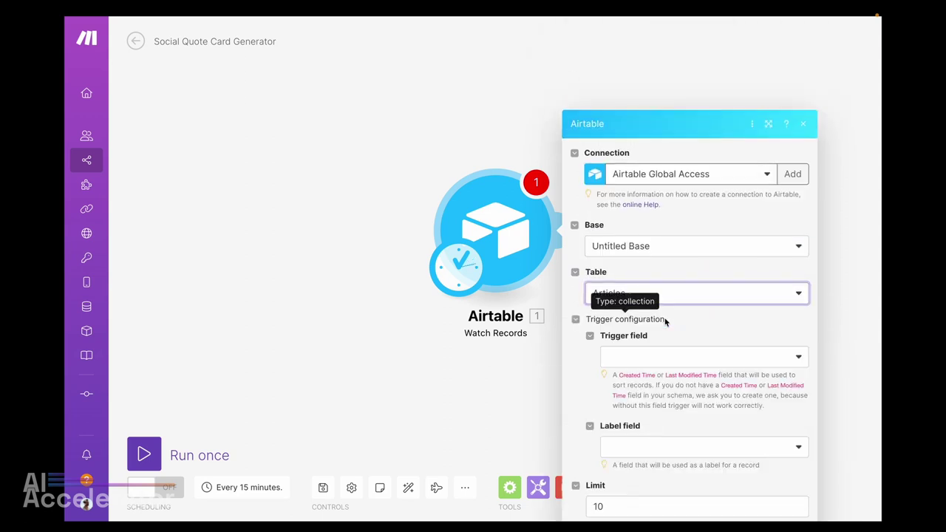
Set the trigger field to Last Modified, the label field to Name, and the filter formula to Status = "Ready for generation".
click(648, 275)
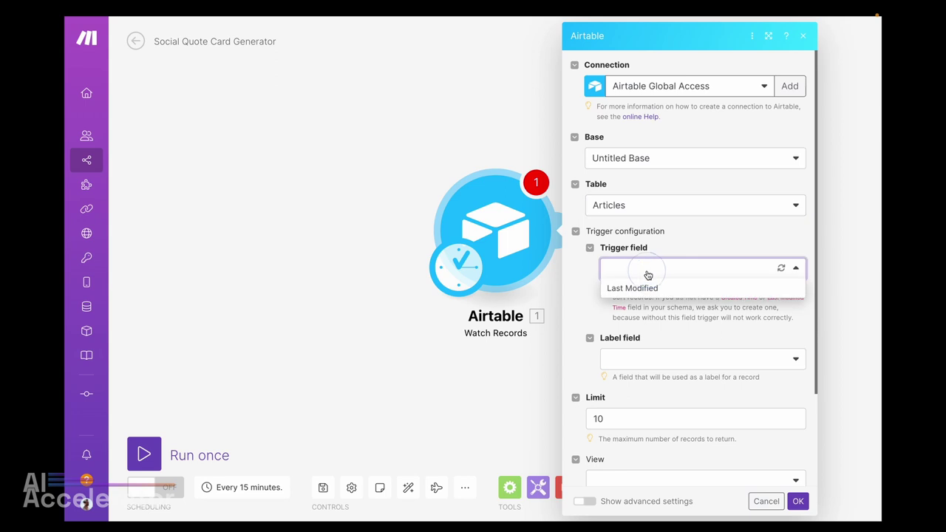
click(641, 287)
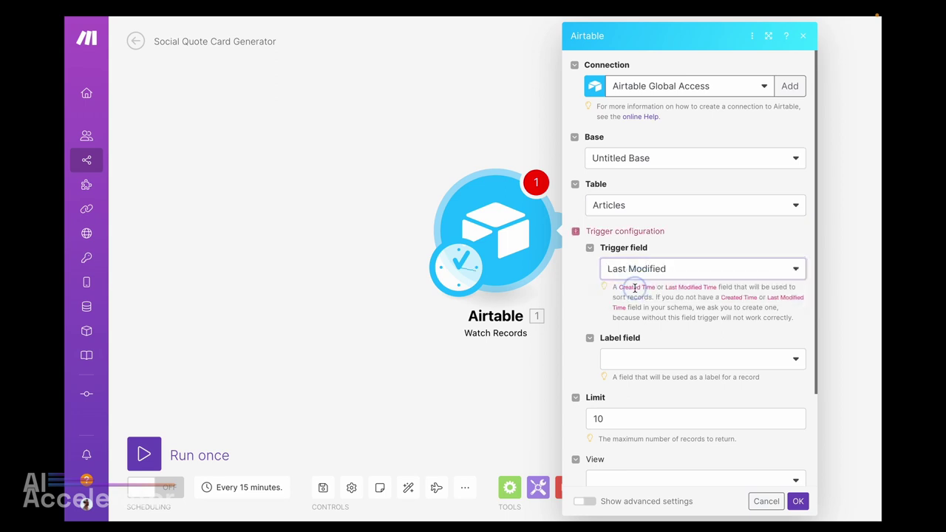
drag(613, 287, 765, 327)
click(750, 315)
scroll(690, 307, down, 1)
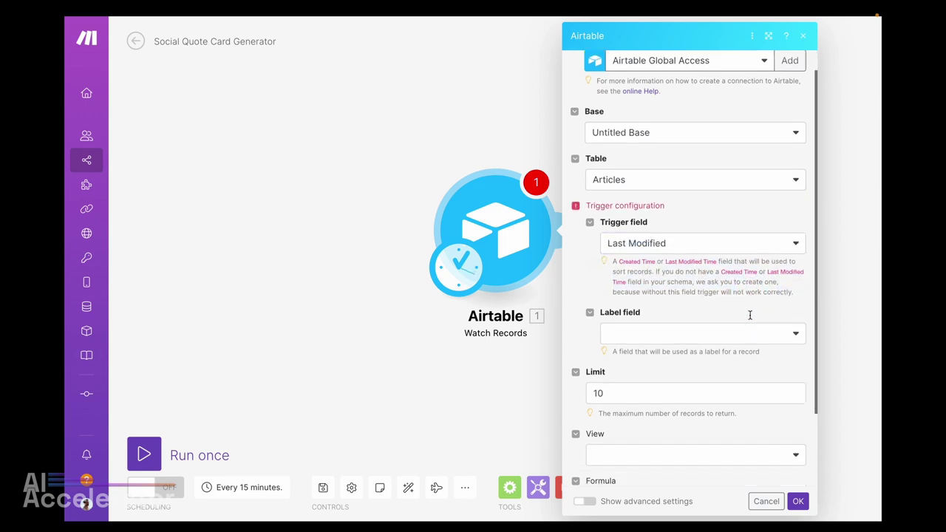
click(689, 302)
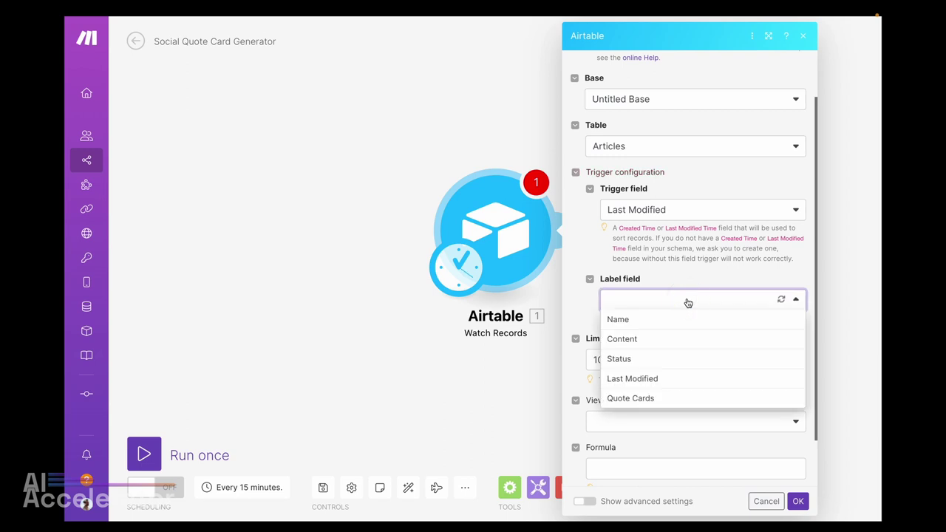
click(644, 320)
scroll(668, 328, down, 1)
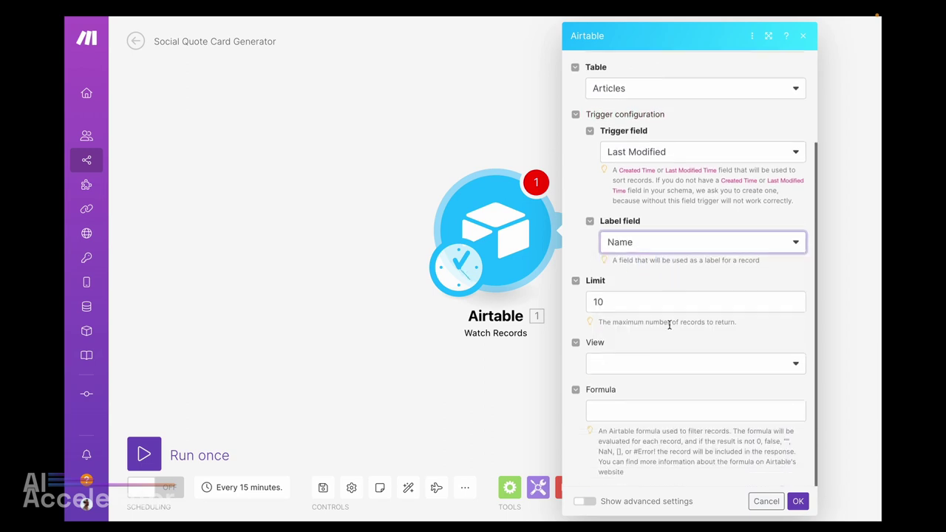
click(621, 412)
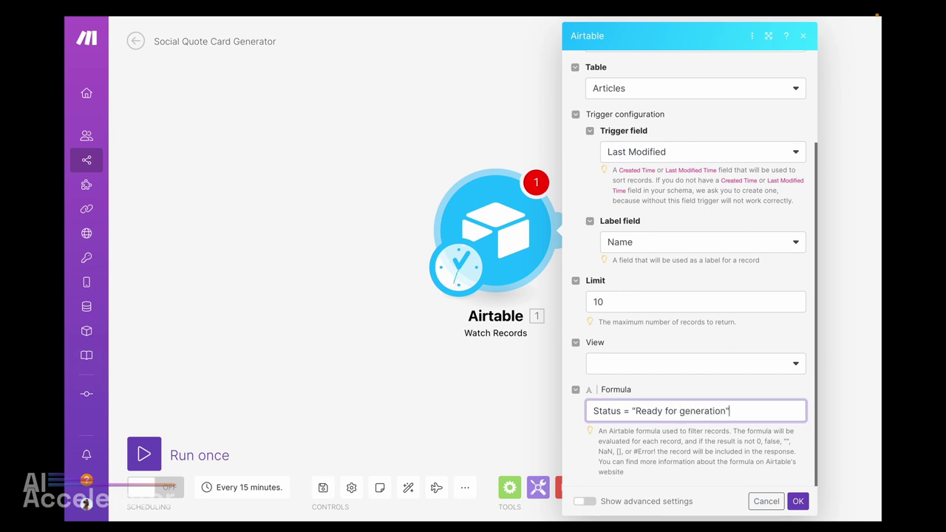
Switch to the Airtable base, check the Status value in the Articles table, and return to the Make scenario.
key(alt+Tab)
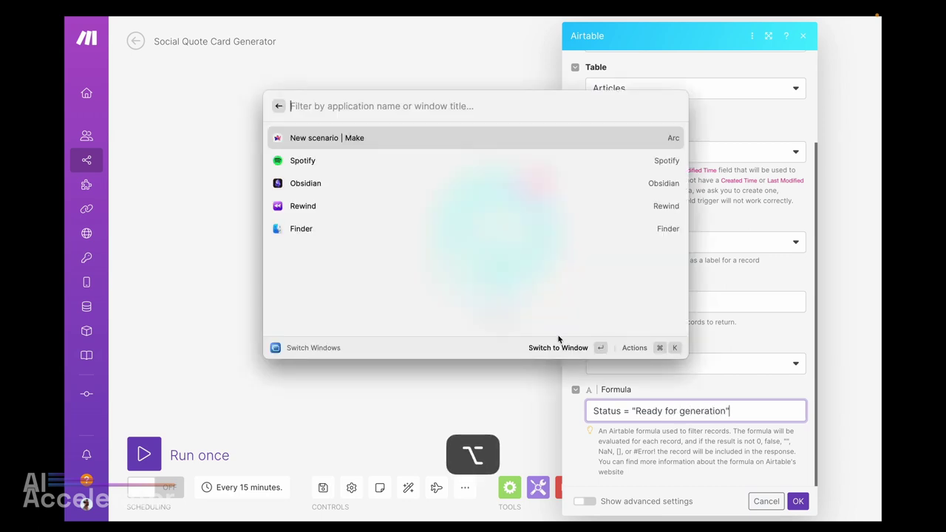
key(Escape)
key(ctrl+Tab)
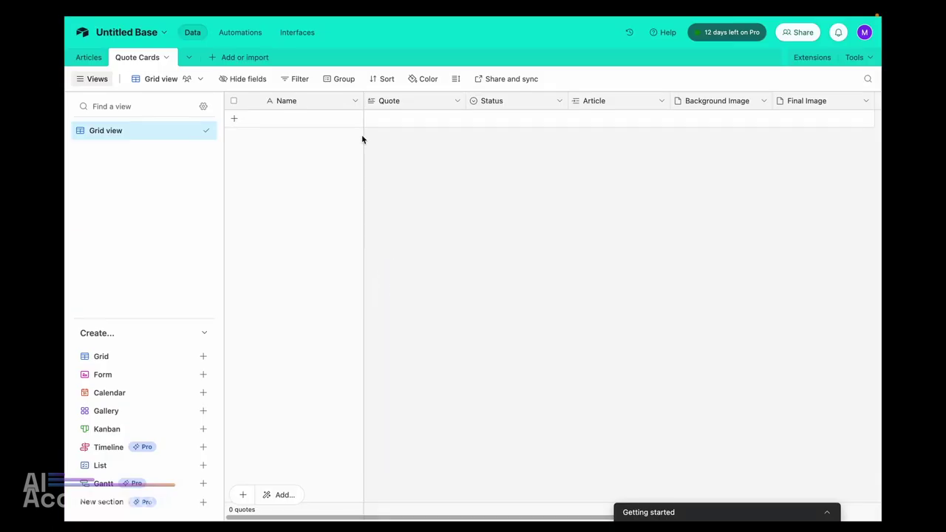
click(91, 57)
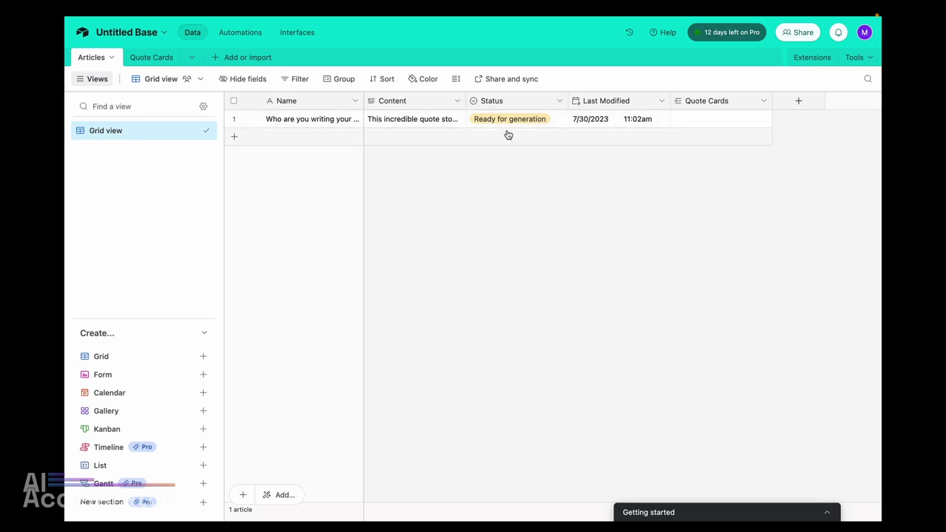
key(ctrl+Tab)
key(ctrl+Tab)
click(390, 265)
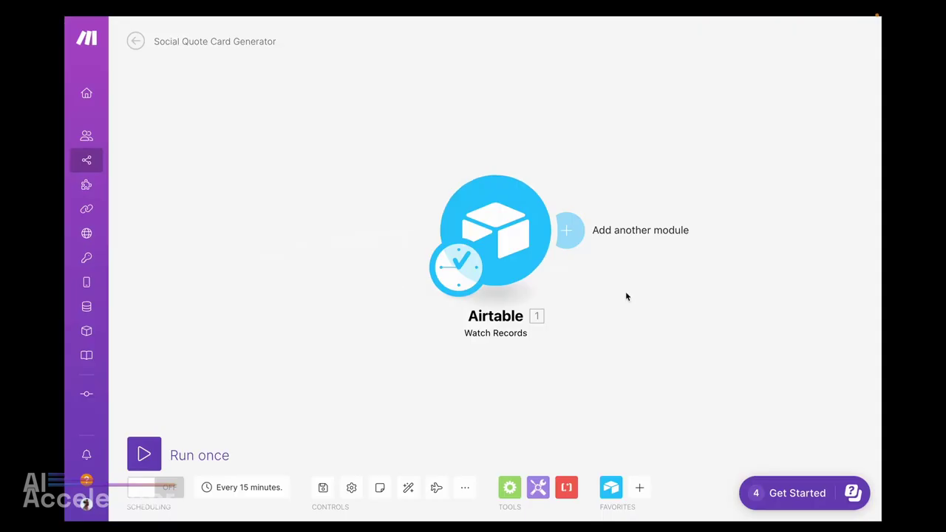
Reopen the Watch Records module's settings and choose Untitled Base with the Articles table.
click(496, 244)
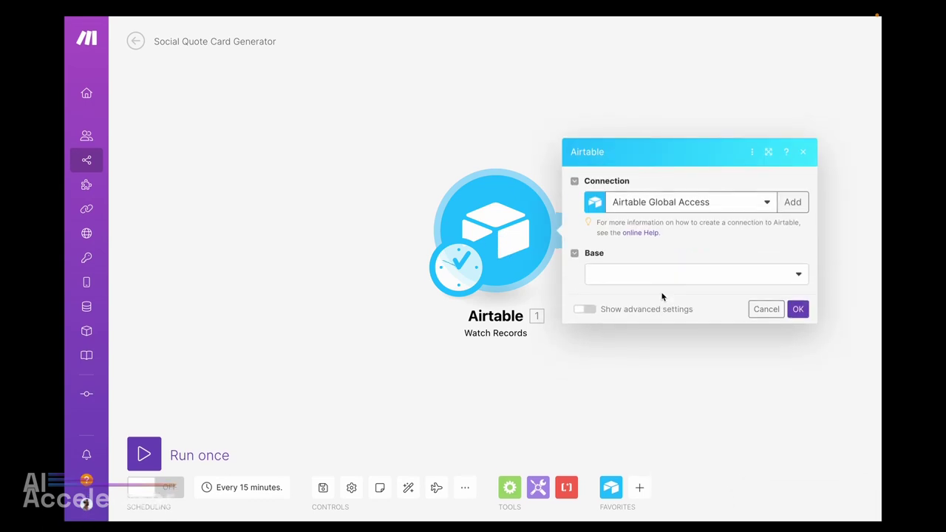
click(651, 283)
click(640, 322)
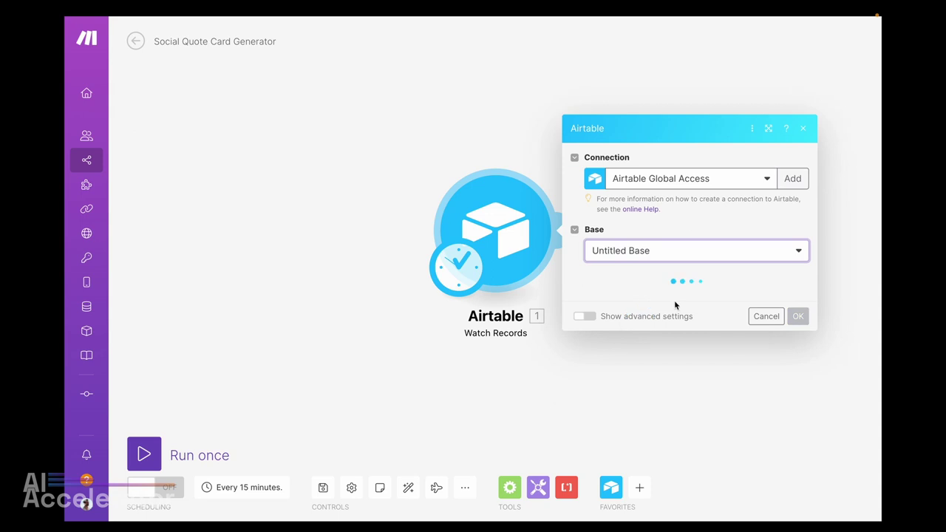
click(649, 298)
click(626, 318)
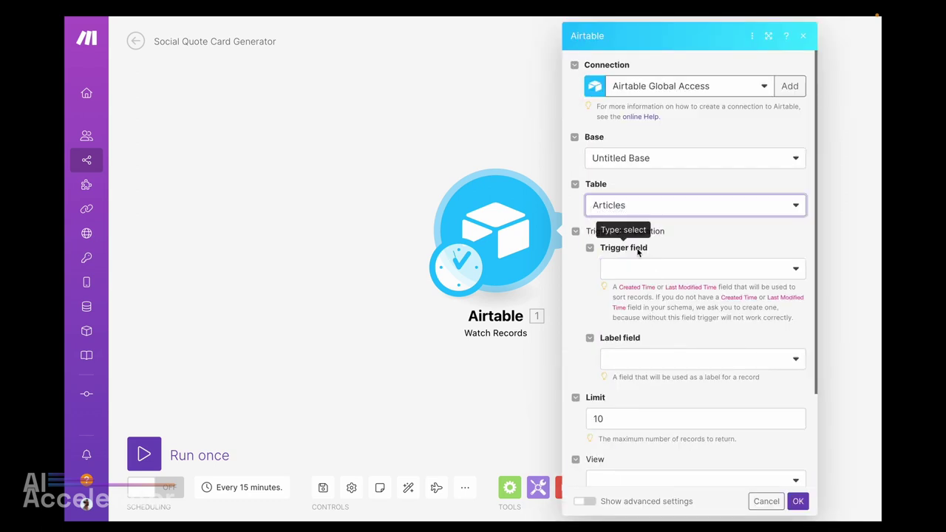
Use Last Modified as the trigger field and Name as the label field for the Watch Records module.
click(624, 270)
click(647, 288)
click(620, 359)
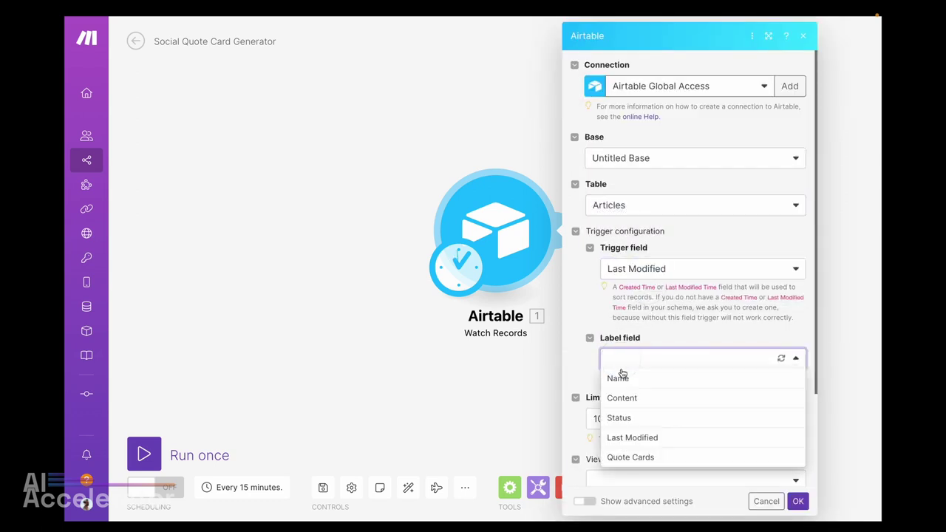
click(636, 380)
Filter the watched records with the formula Status = "Ready for generation" and save the module's settings.
scroll(638, 381, down, 3)
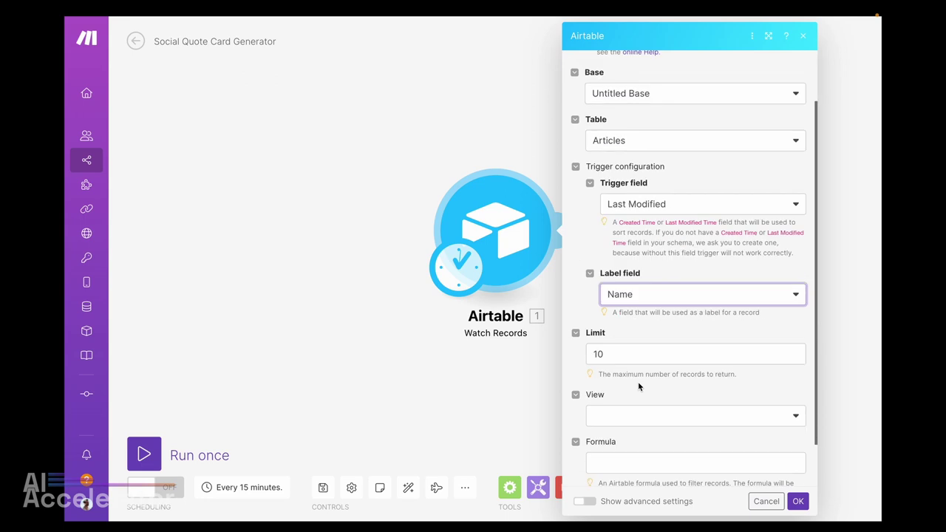
click(627, 412)
text(S)
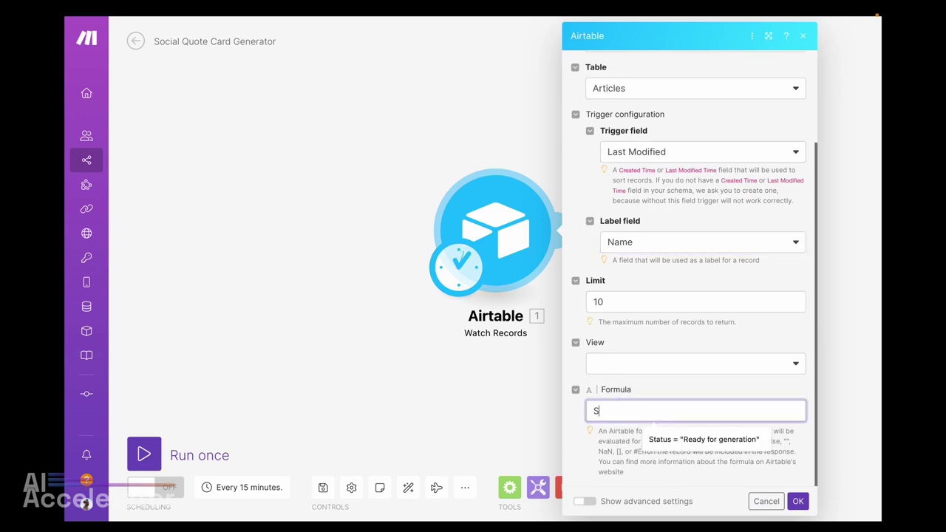
text(tatus = "Ready for generation")
click(797, 501)
Add an OpenAI (DALL-E & ChatGPT) Create a Completion module after the Airtable module.
drag(691, 310, 441, 310)
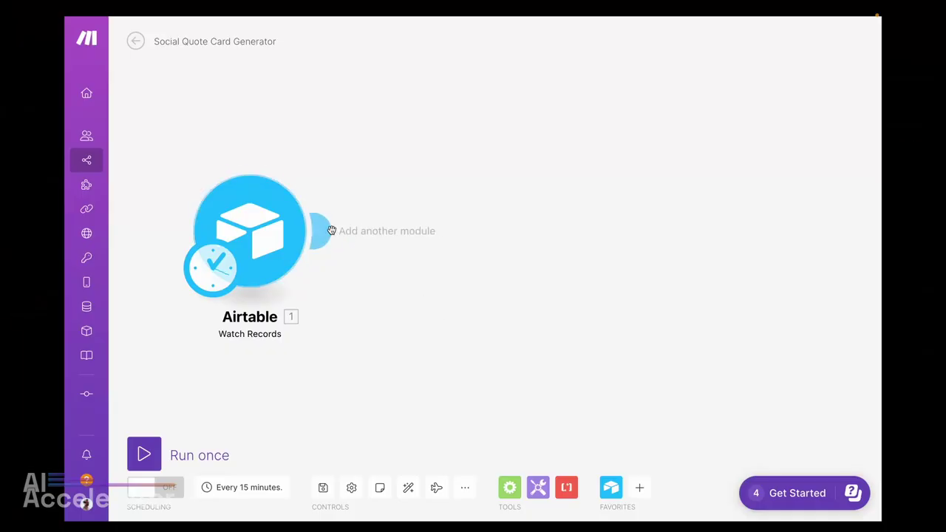
click(323, 229)
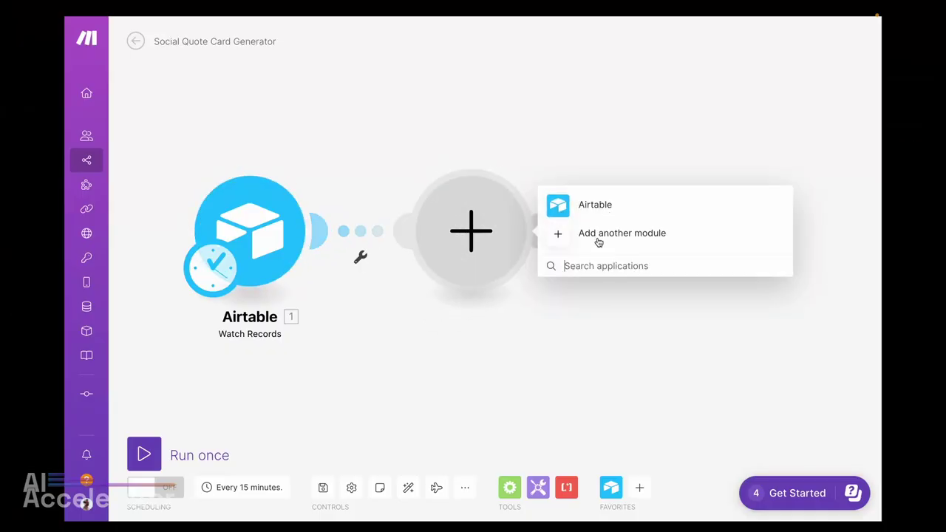
click(598, 233)
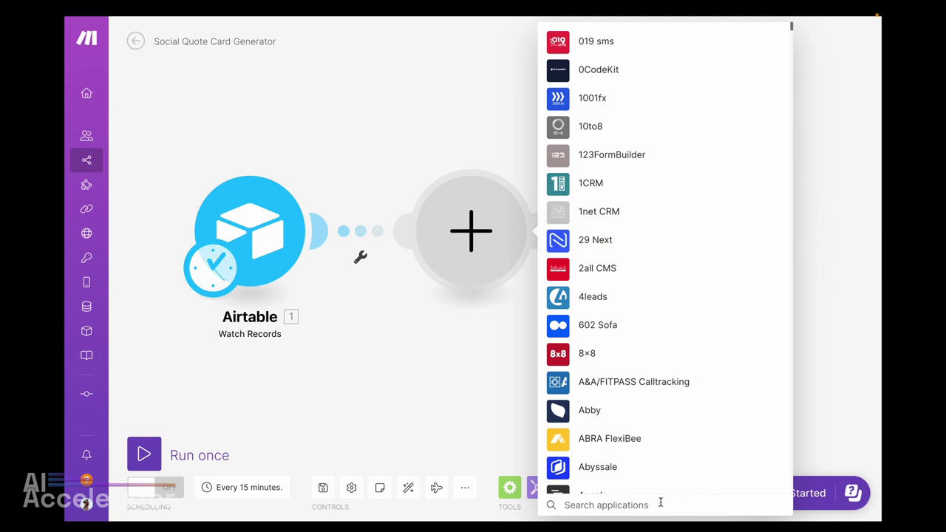
text(openai)
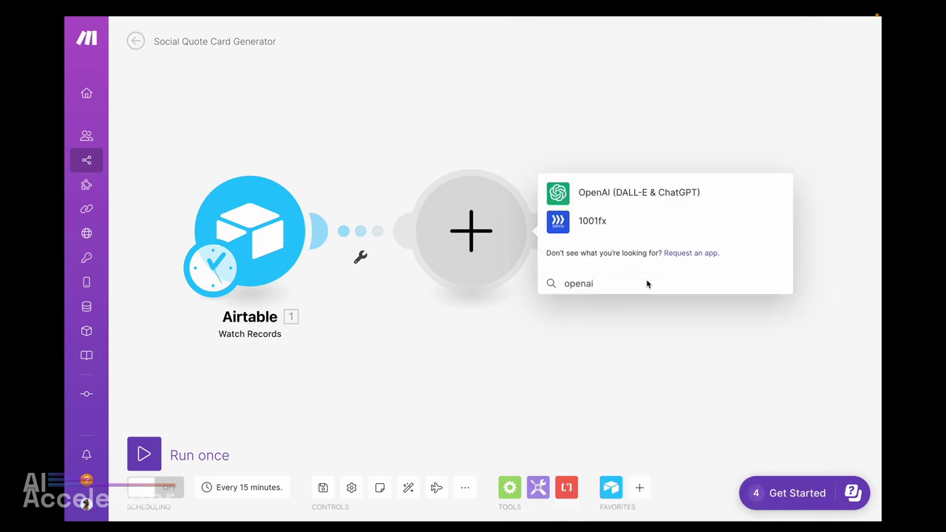
click(609, 190)
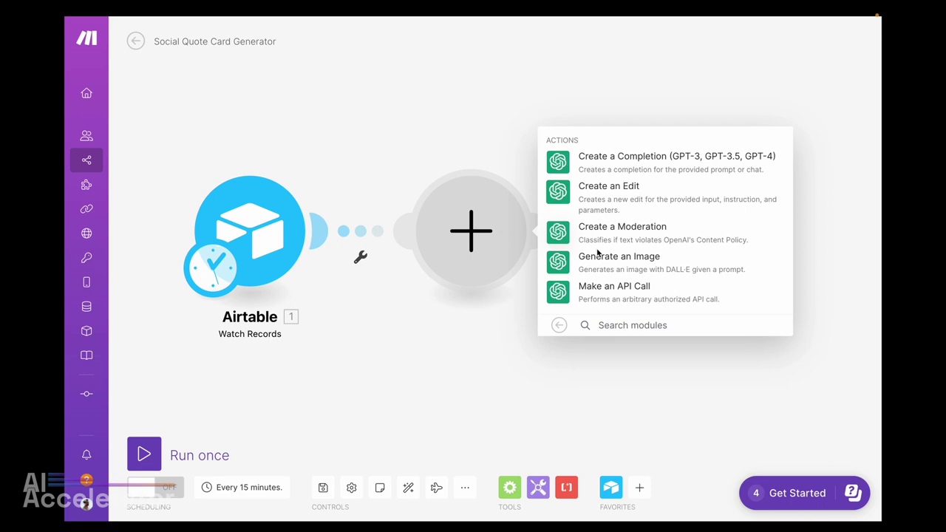
click(614, 159)
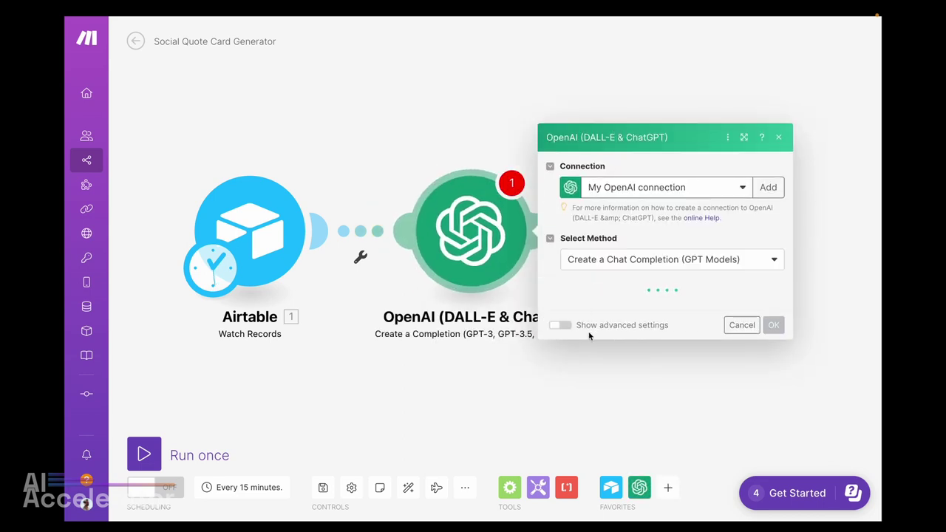
Choose the gpt-3.5-turbo model for the completion and add a message with the User role.
click(607, 266)
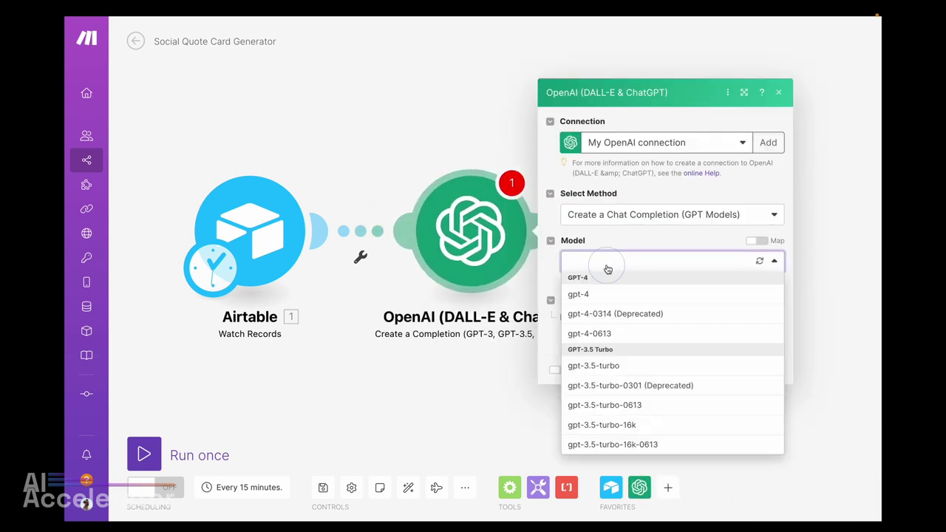
click(600, 366)
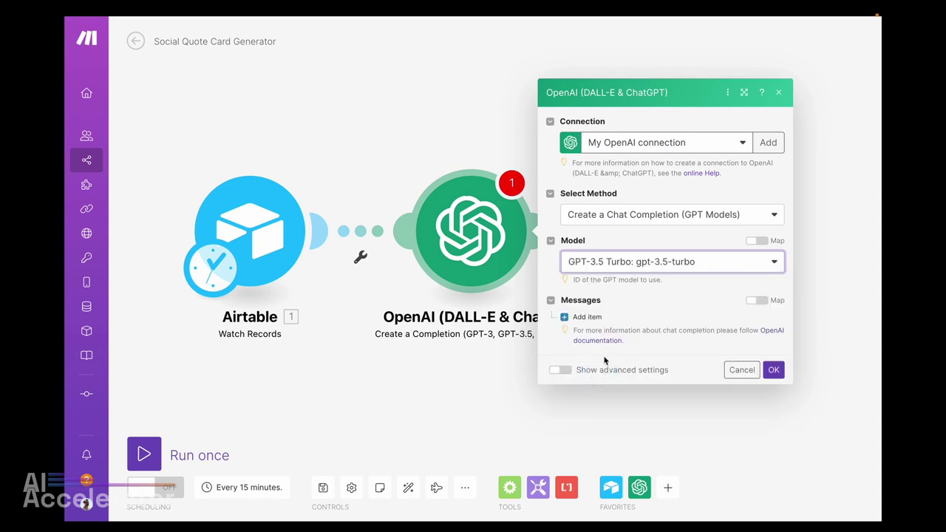
click(585, 317)
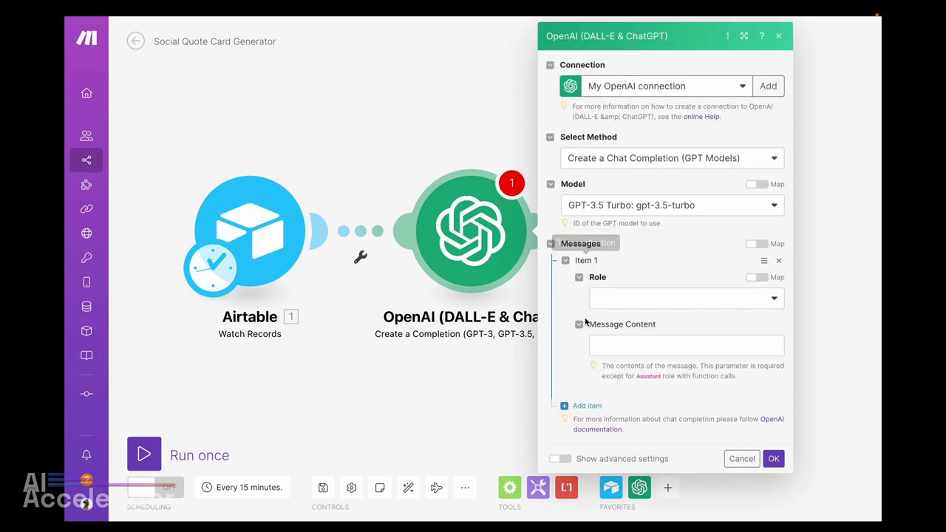
click(622, 298)
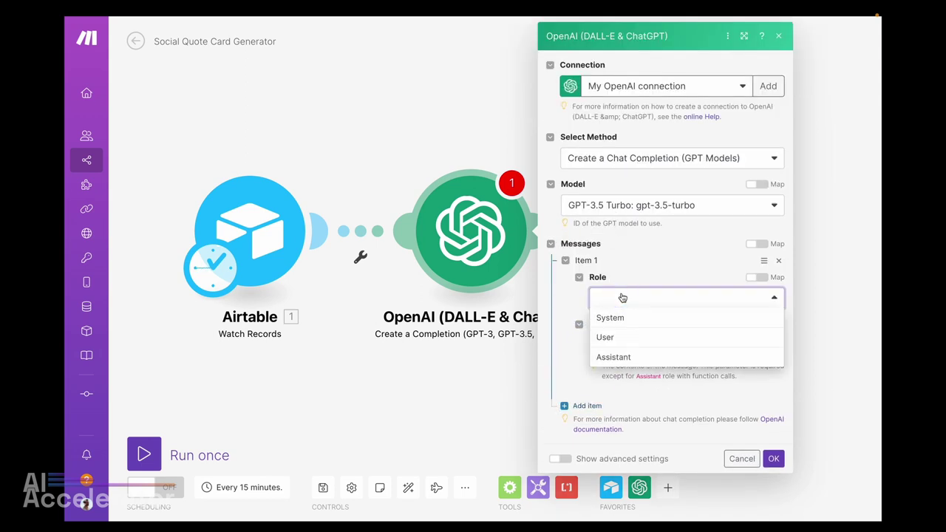
click(604, 336)
Enter the message content "Use the following blog article to create a quote that is interesting and mind-blowing.".
click(625, 342)
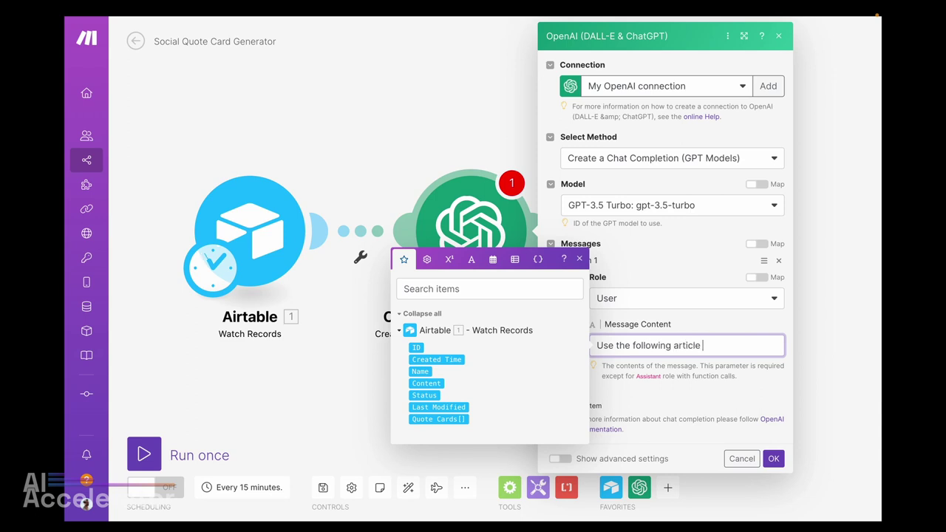
key(alt+BackSpace)
text(og article to create a tod)
key(alt+BackSpace)
text(quote that is interesting and)
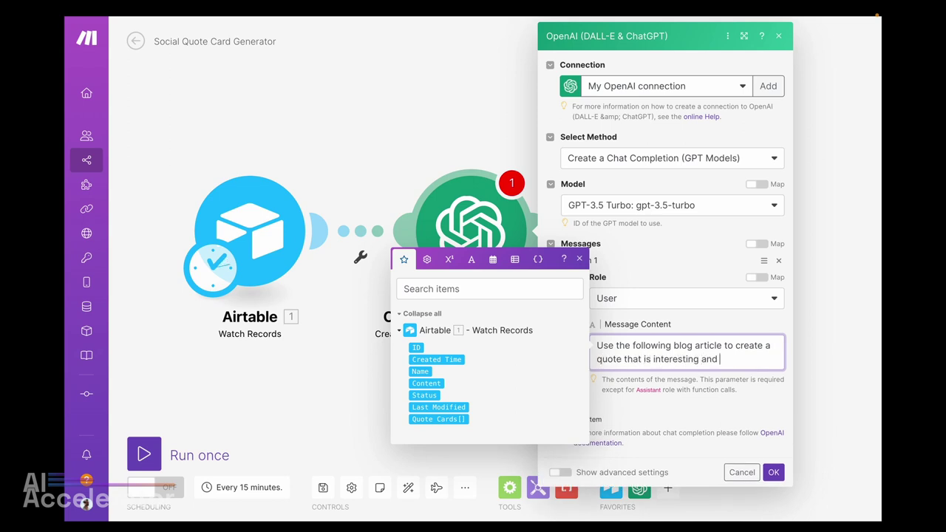
text( mind-blowing.)
Append "Article title:" with the Airtable Name field and "Article content:" with the Airtable Content field to the message.
key(Return)
key(Return)
text(Article )
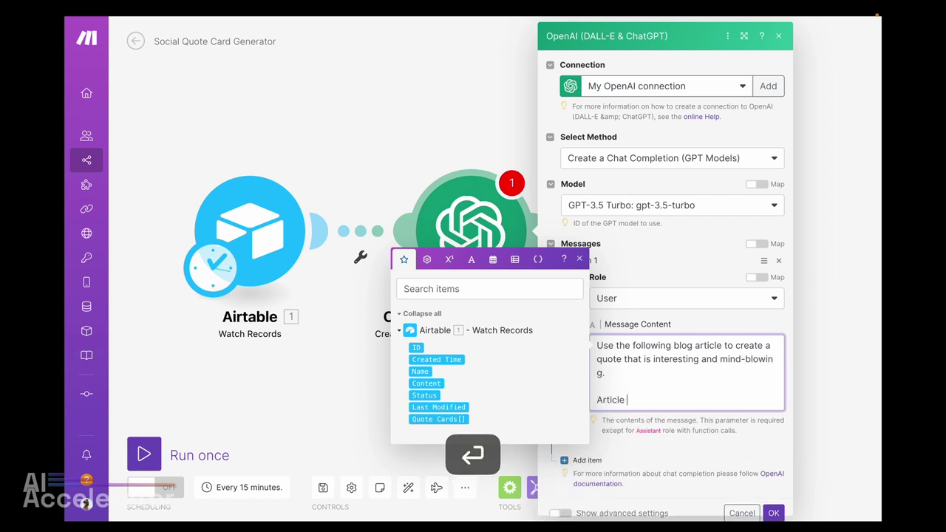
text(title:)
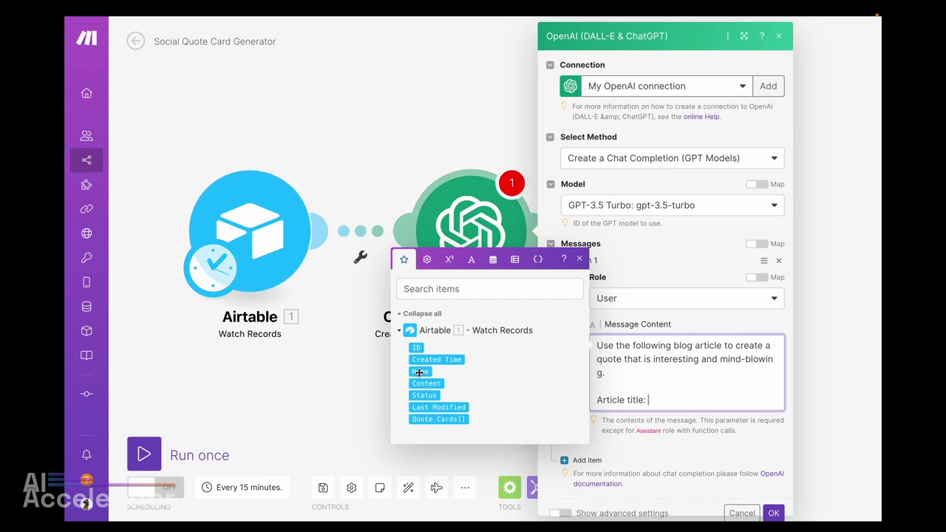
click(419, 371)
key(Return)
key(Return)
text(Arti)
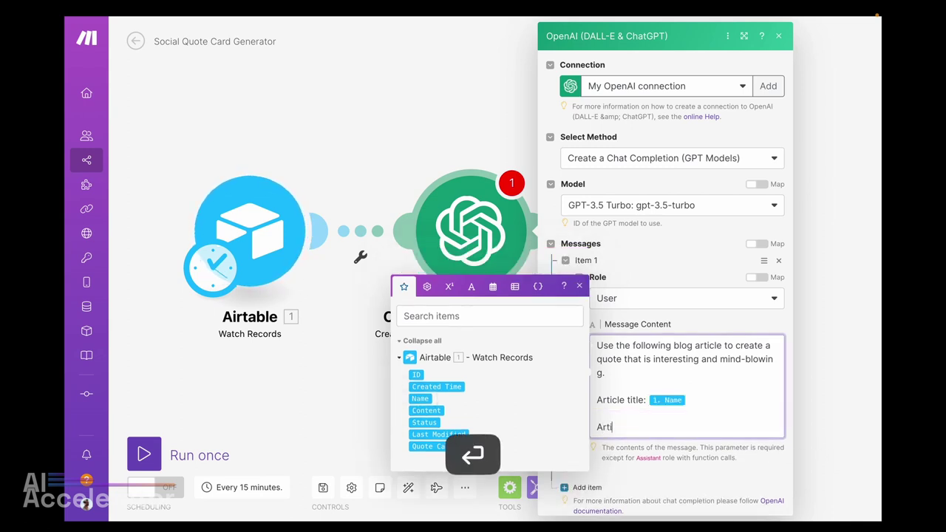
text(cle content:)
click(425, 410)
key(Return)
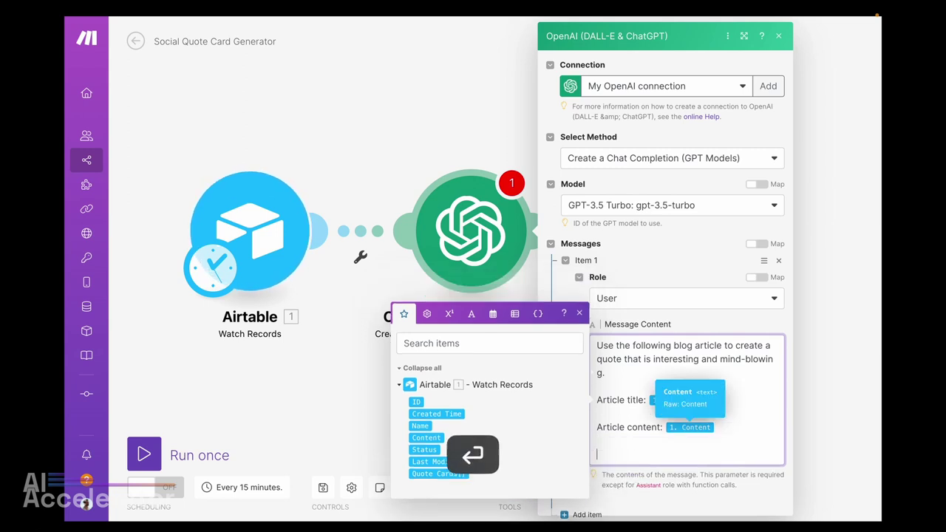
End the message with a --- separator and "Quote:", and save the OpenAI module's settings.
text(---)
key(Return)
key(Return)
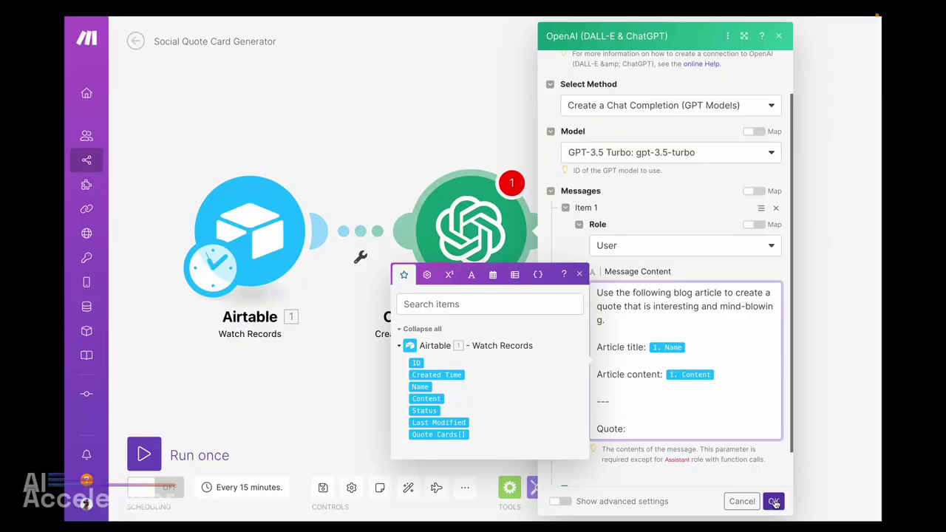
click(773, 501)
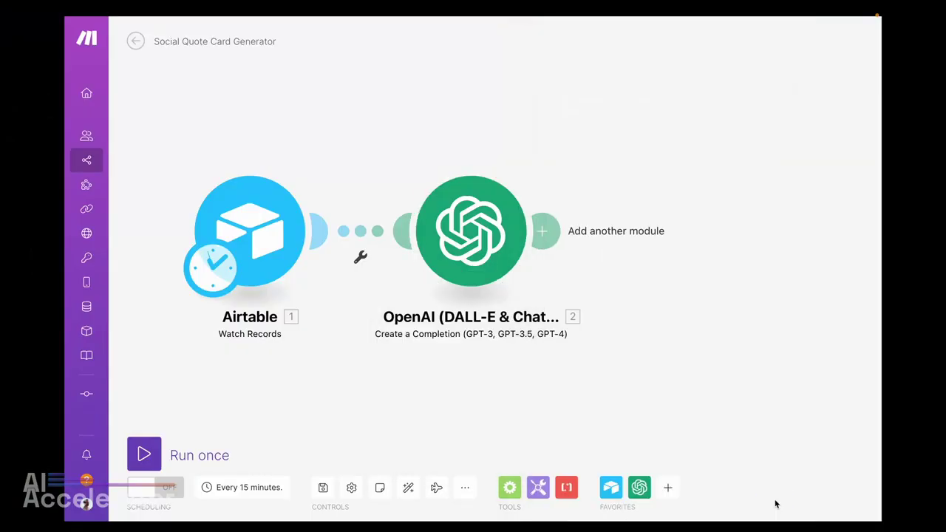
Rename the OpenAI module as Generate Quote.
right_click(472, 266)
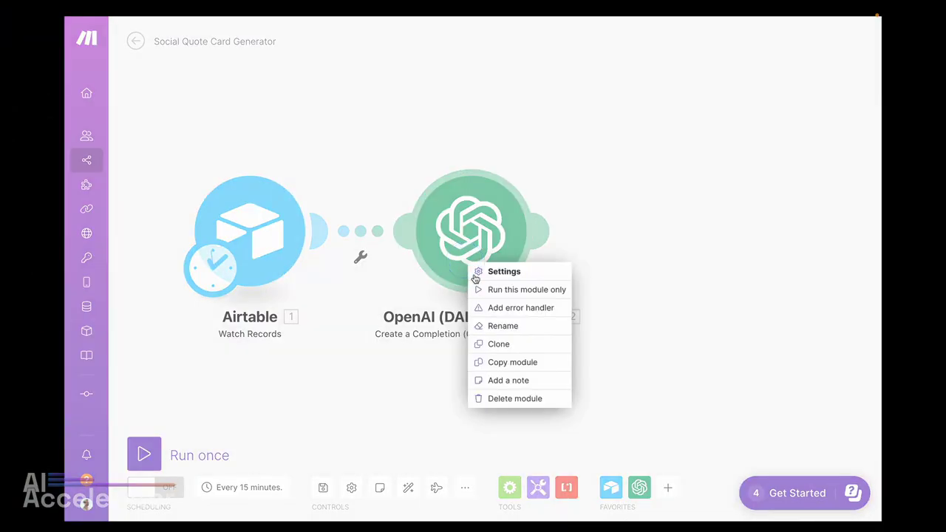
click(497, 325)
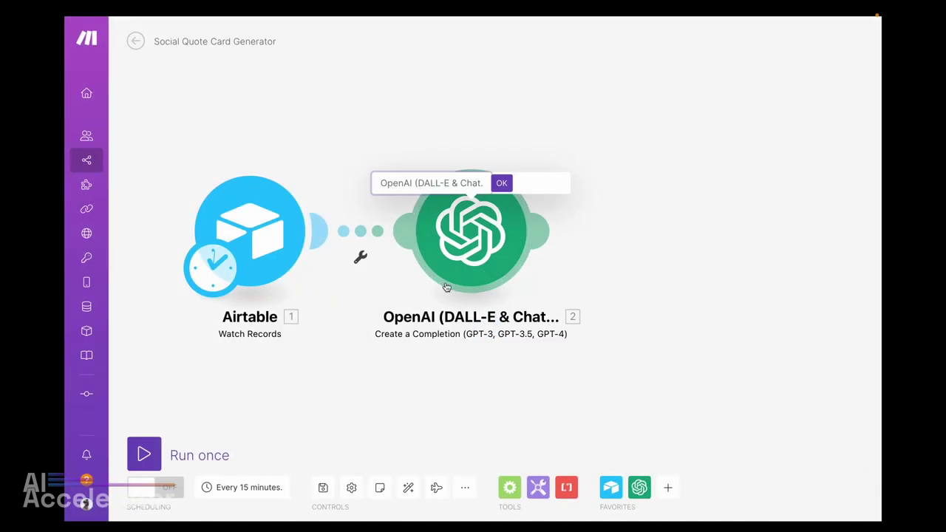
text(Gene)
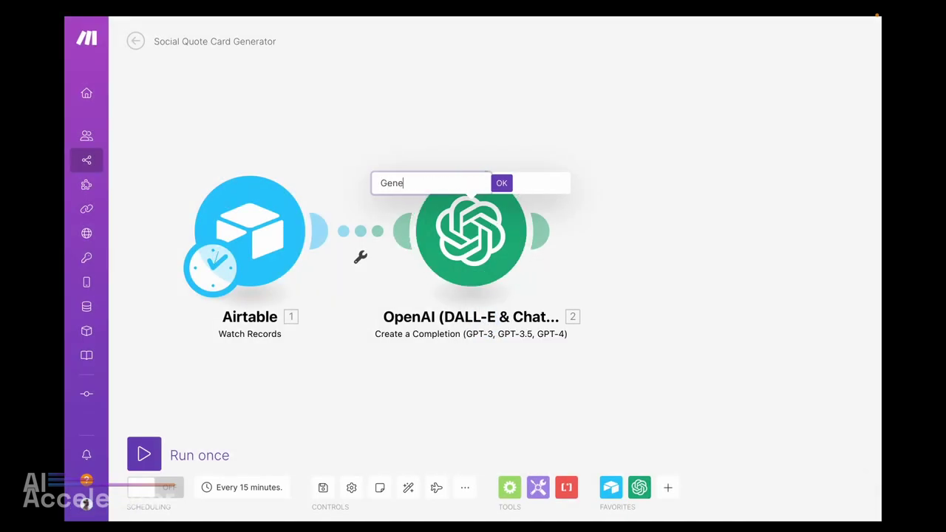
text(rate Quote)
key(Return)
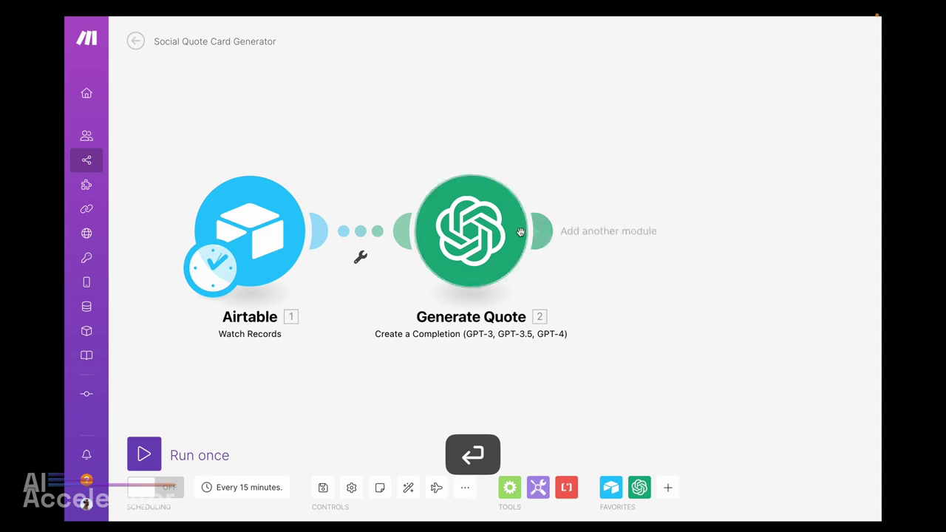
Add another OpenAI (DALL-E & ChatGPT) Create a Completion module after Generate Quote.
click(549, 235)
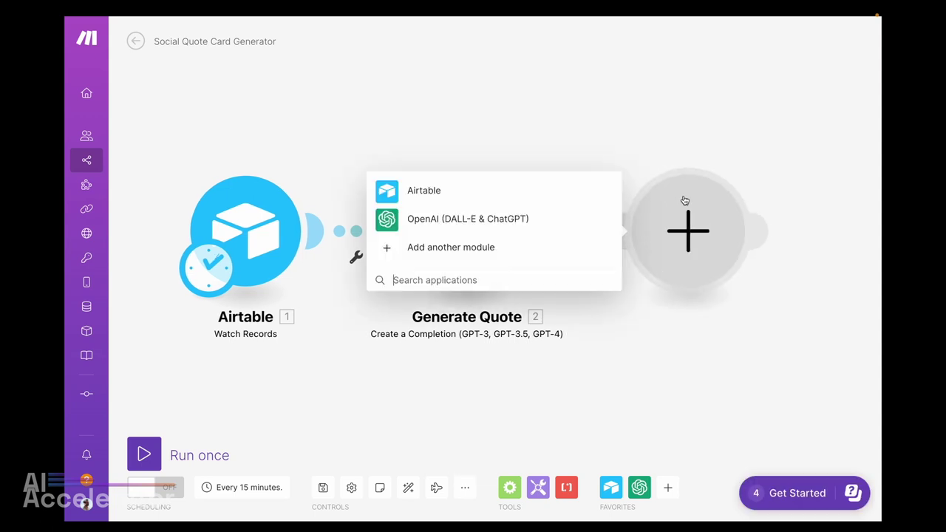
click(434, 220)
click(447, 159)
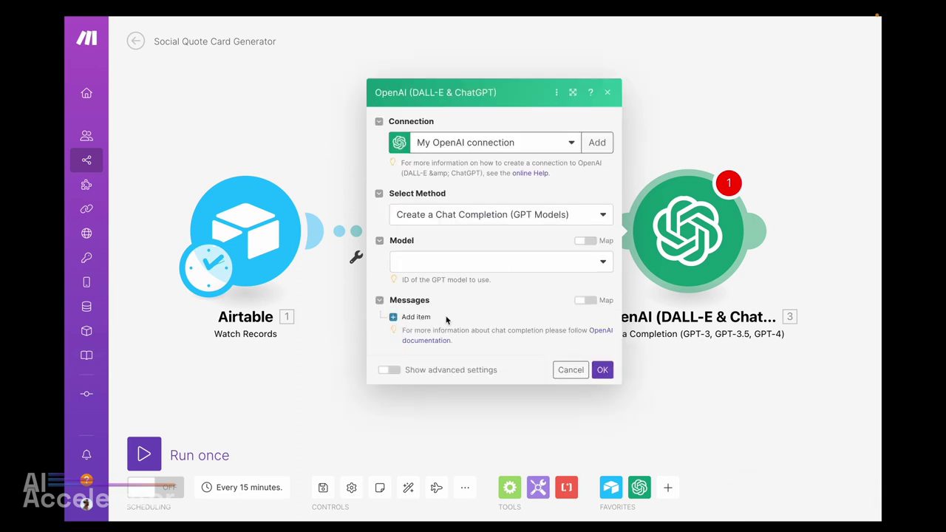
Set the new completion module's model to gpt-3.5-turbo and add a message with the User role.
click(466, 262)
click(428, 364)
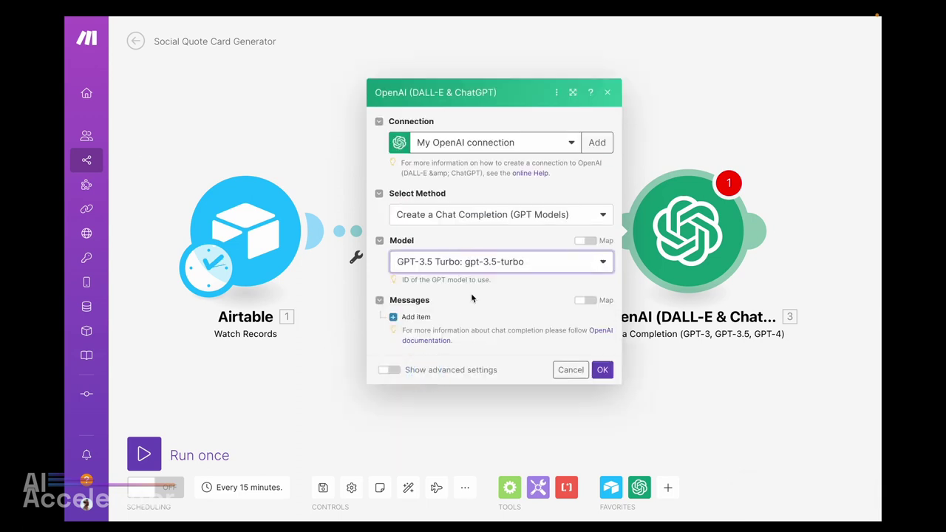
click(407, 317)
click(468, 299)
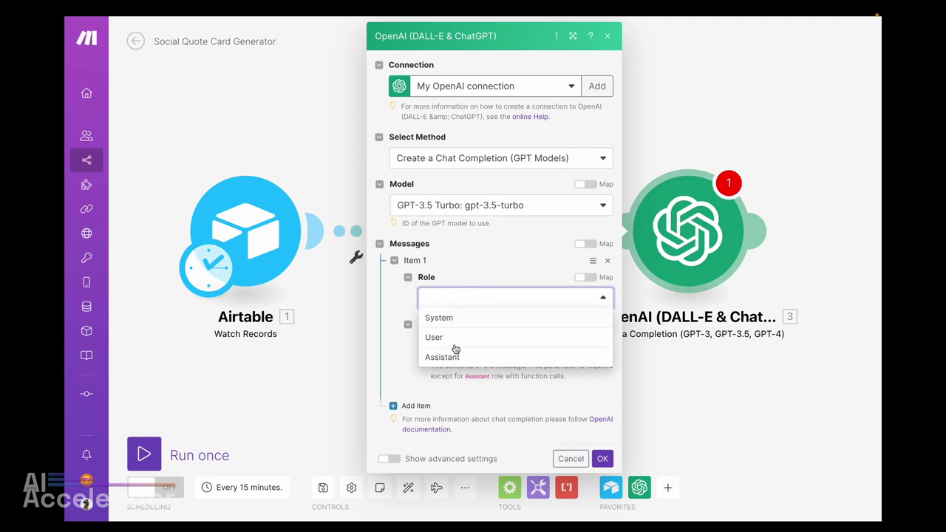
click(447, 336)
Fill the message content with the Stable Diffusion background-photo prompt and change "tweet" to "quote" in its instructions.
click(447, 341)
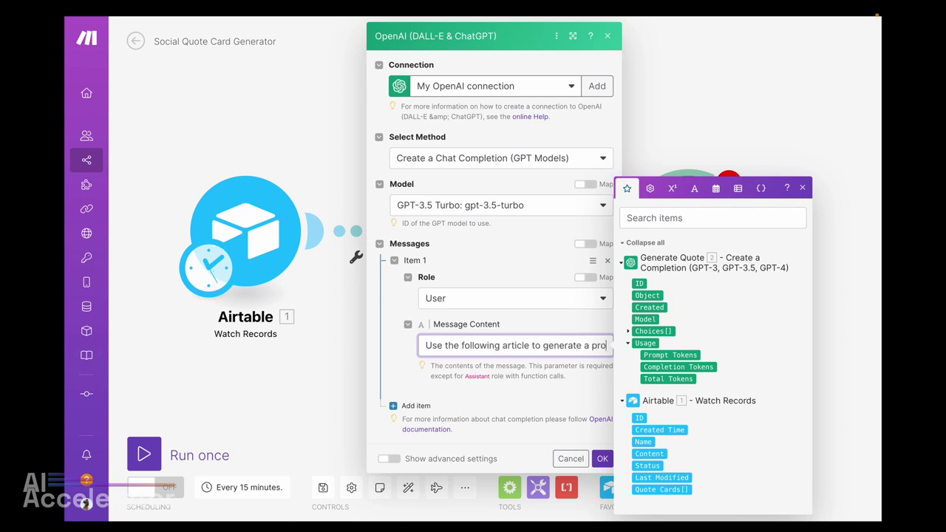
text(mpt)
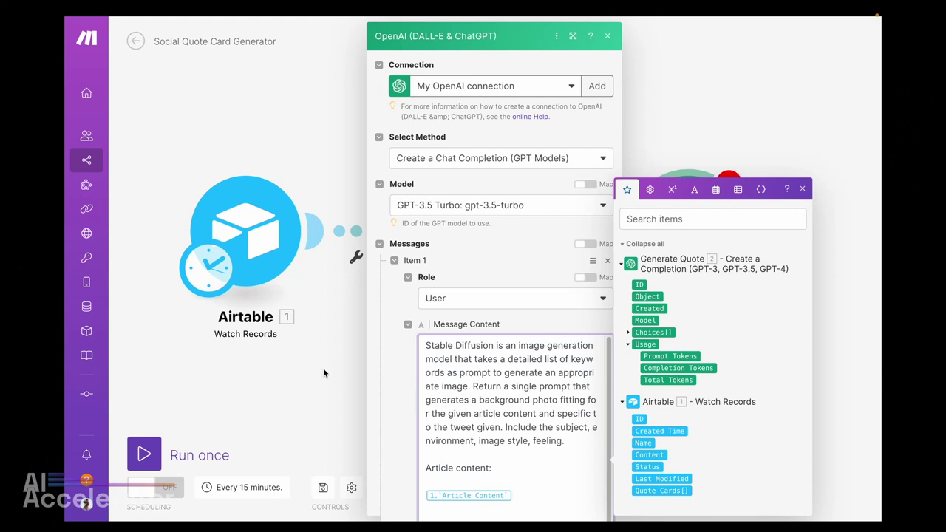
scroll(323, 374, down, 3)
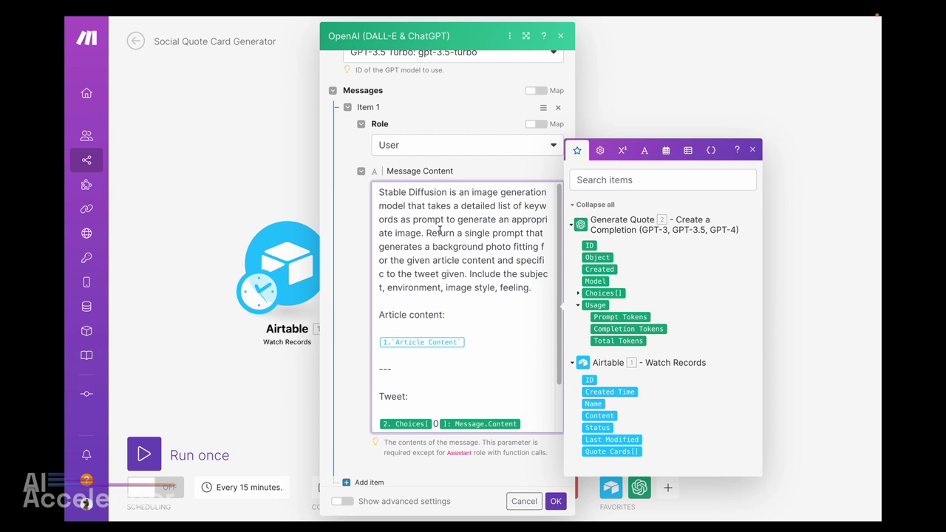
drag(432, 232, 543, 287)
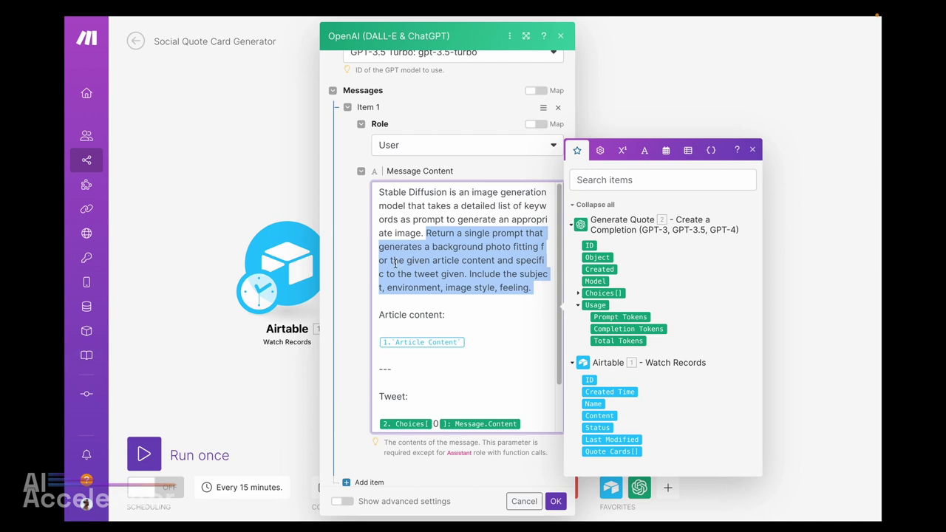
double_click(421, 274)
text(quote)
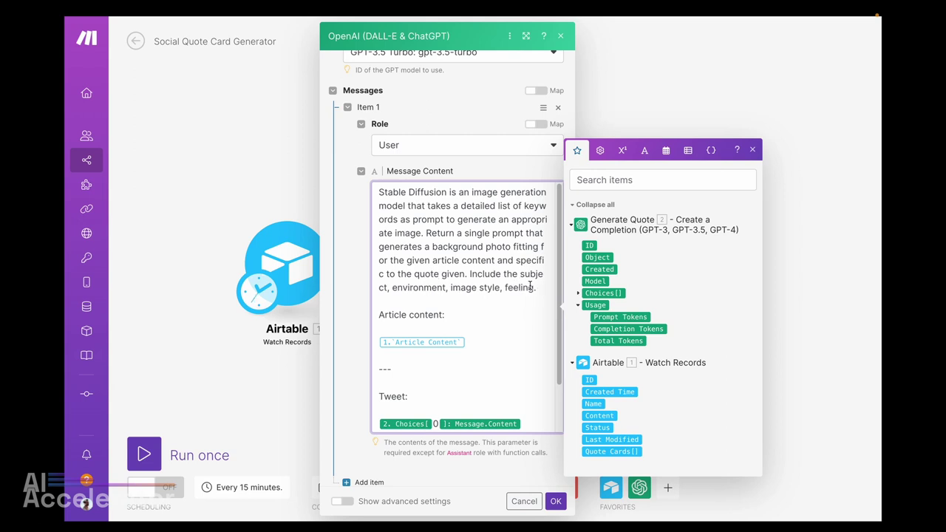
Replace the invalid Article Content reference under "Article content:" with the Airtable module's Content field.
scroll(530, 286, down, 2)
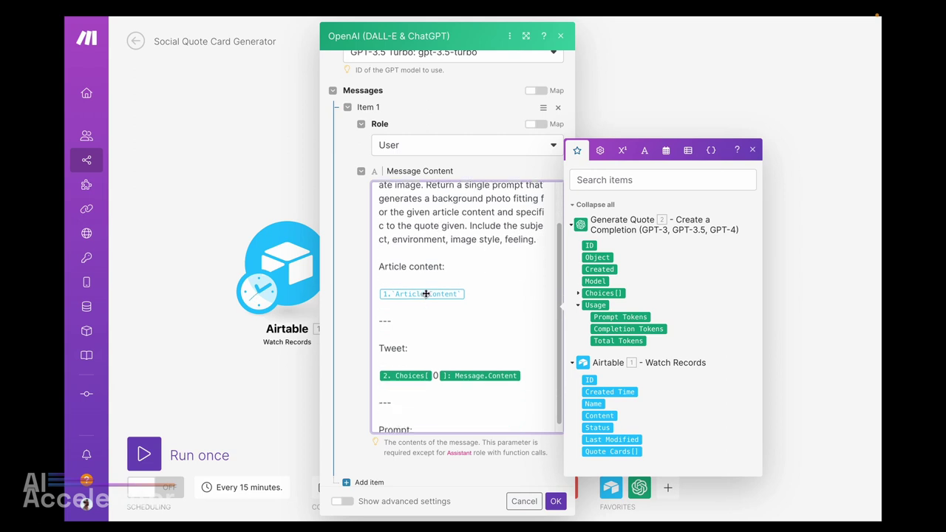
key(BackSpace)
key(super+z)
key(super+z)
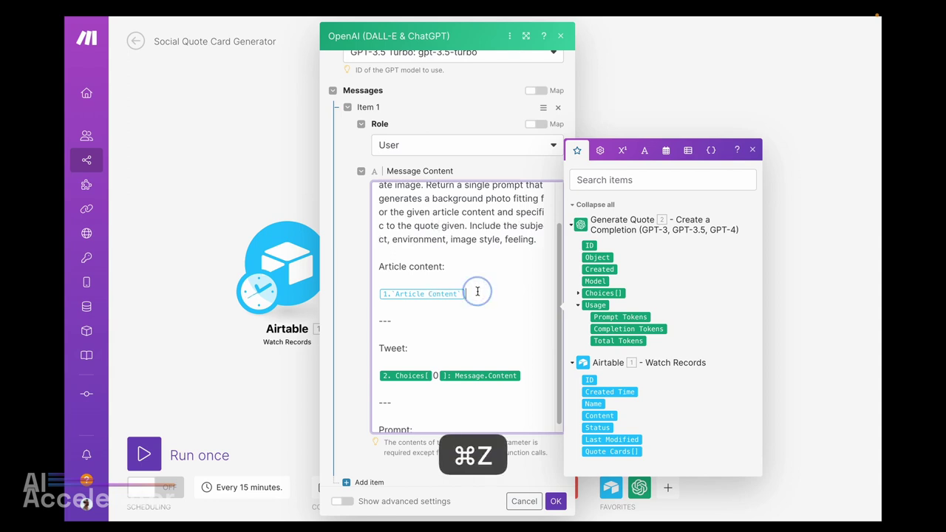
key(Return)
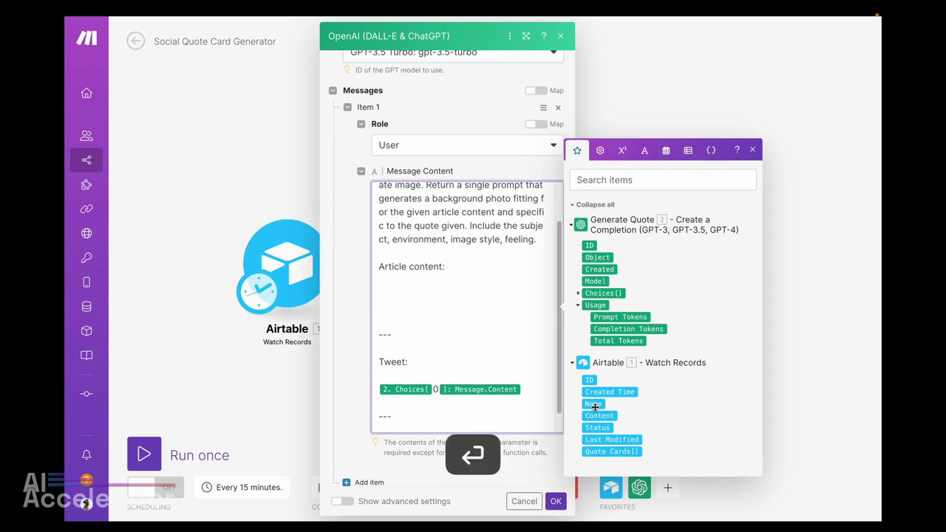
key(super+v)
key(Delete)
Change the "Tweet:" label in the message content to "Quote:".
scroll(447, 325, down, 1)
double_click(383, 338)
text(Quote)
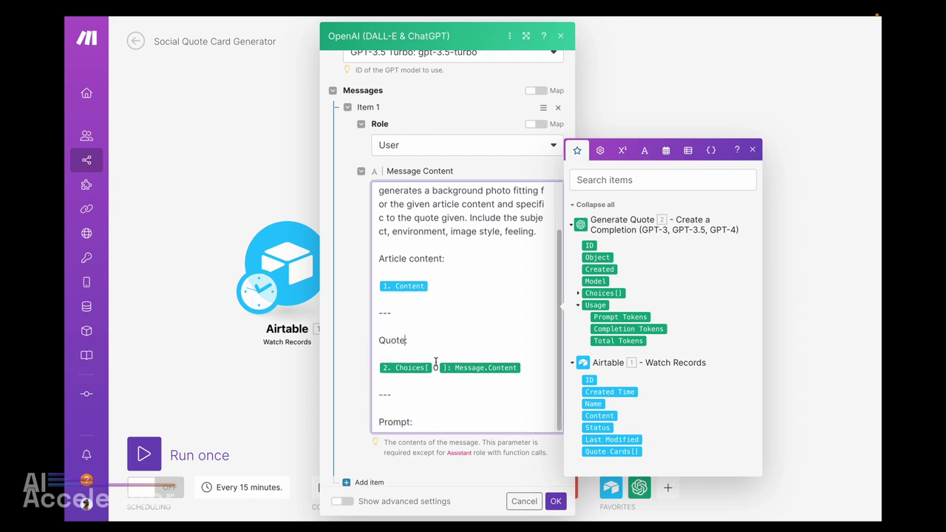
Replace the reference under "Quote:" with the message Content from the Generate Quote module's Choices[].
click(521, 368)
key(BackSpace)
key(BackSpace)
key(BackSpace)
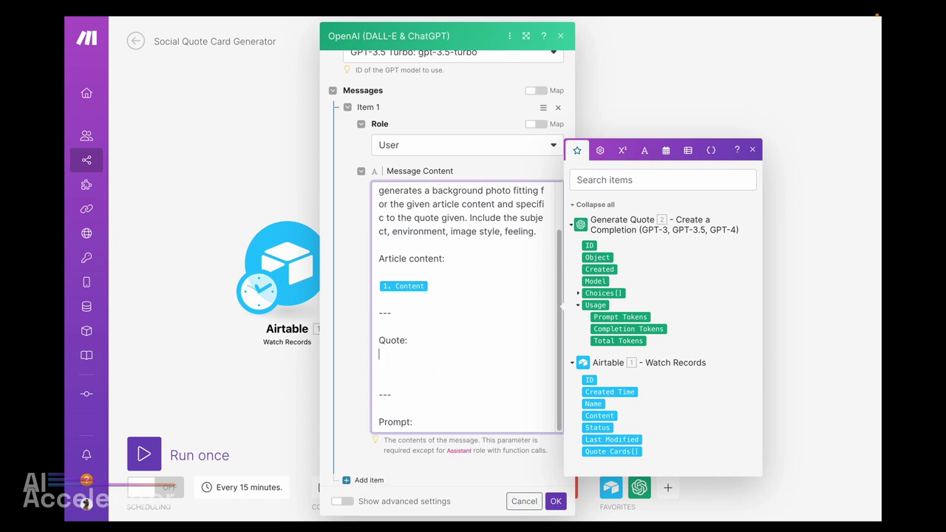
key(Return)
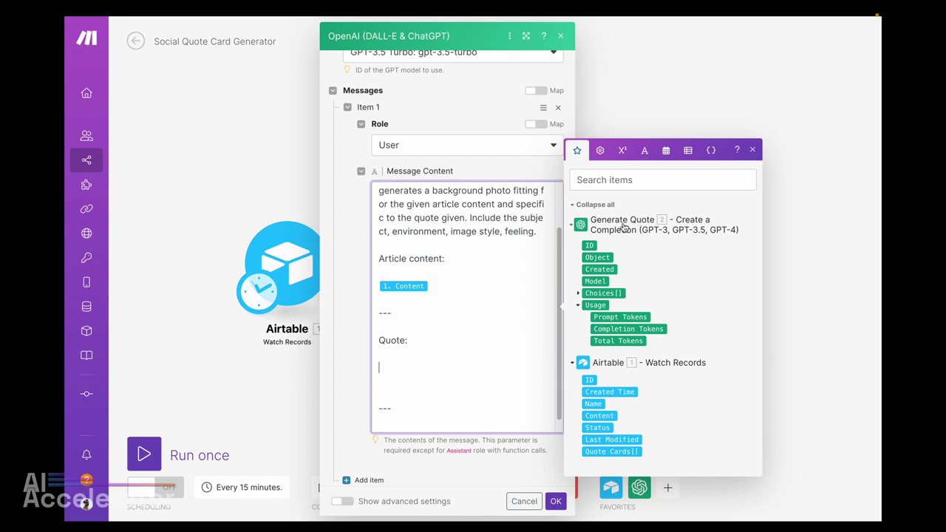
click(578, 304)
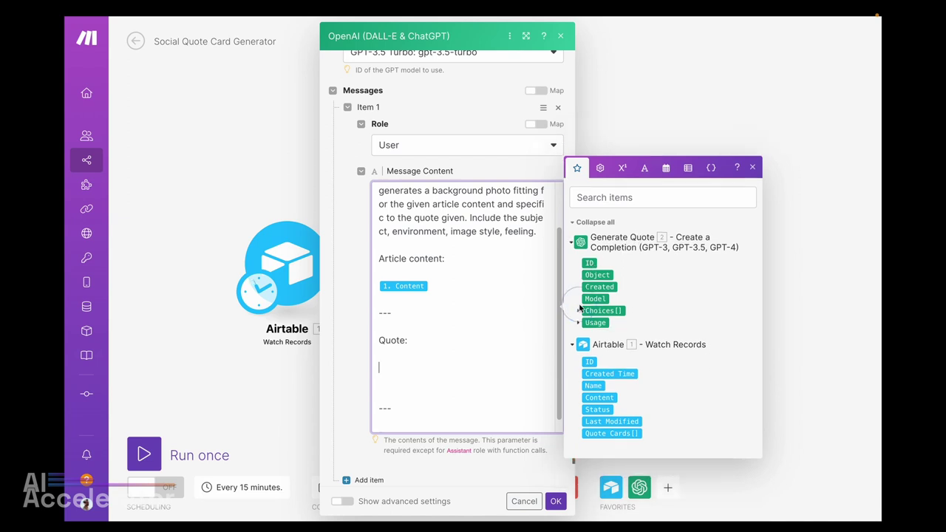
click(578, 311)
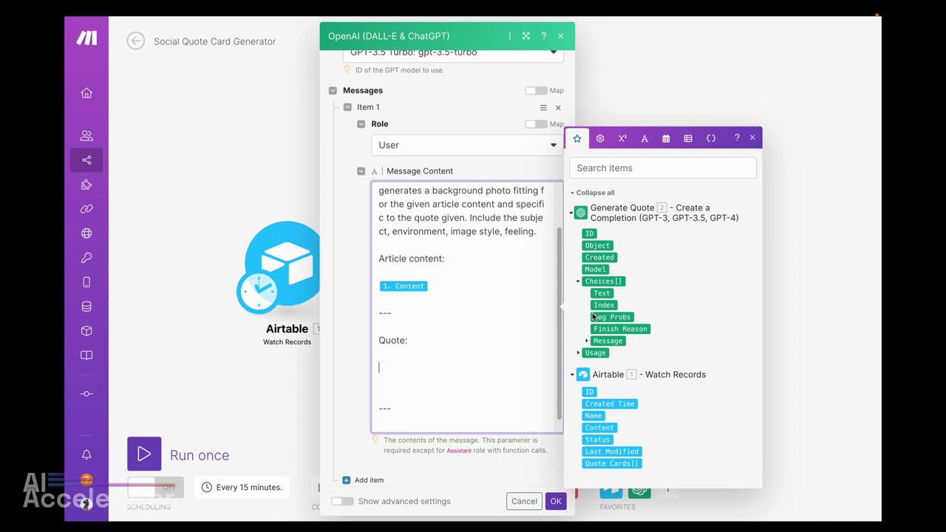
click(587, 342)
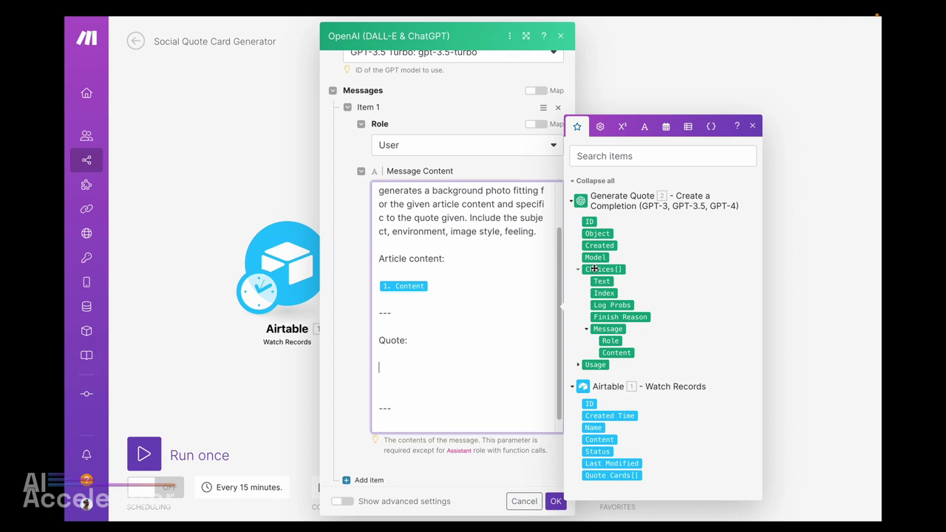
click(615, 356)
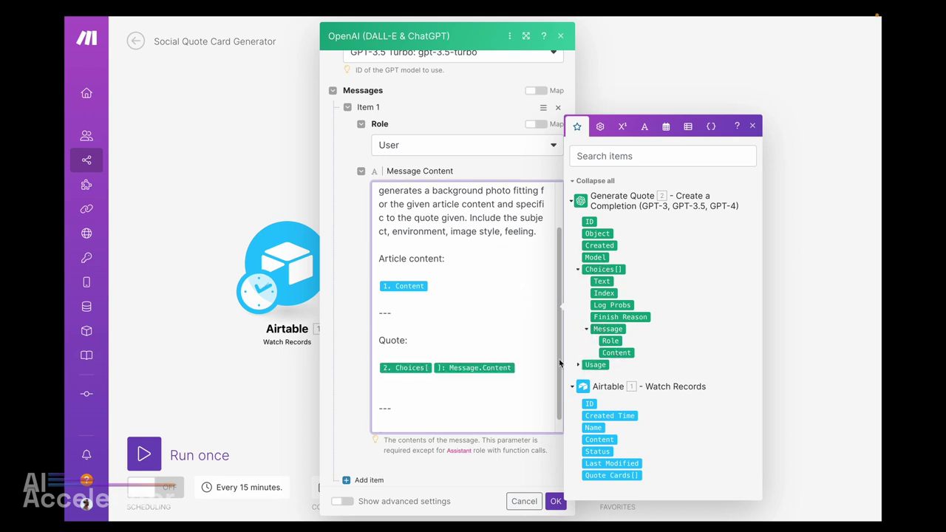
Set the Choices[] index of the reference under "Quote:" to 1 and remove the extra blank line below it.
click(440, 367)
key(BackSpace)
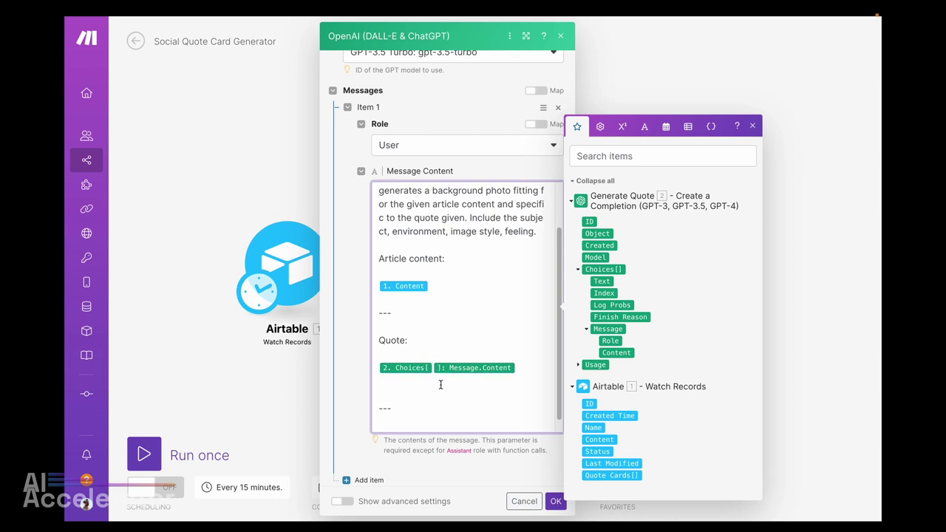
text(1)
scroll(442, 382, down, 1)
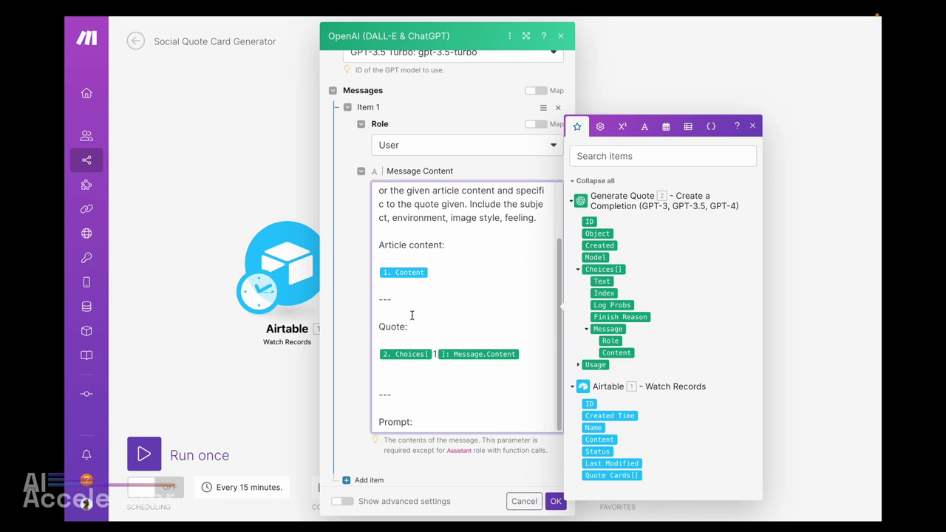
click(386, 379)
key(BackSpace)
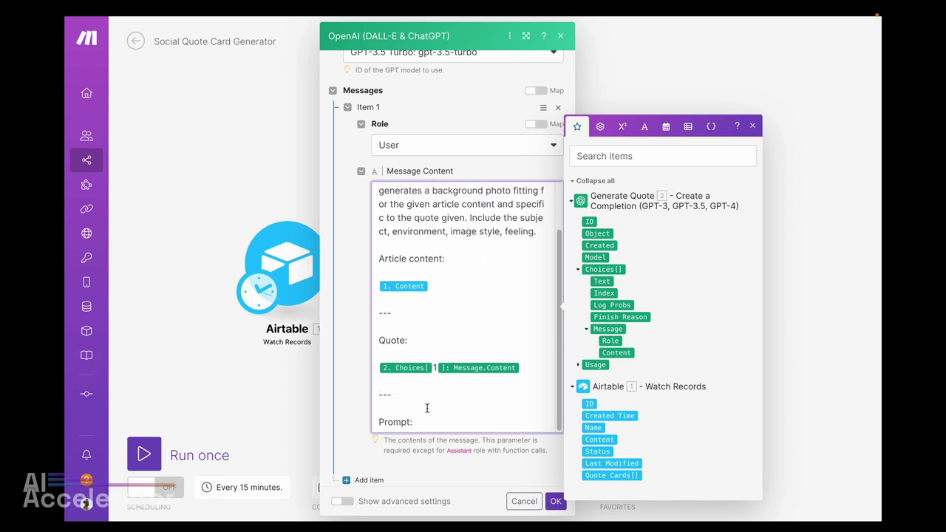
Change the closing "Prompt:" label in the message content to "Stable Diffusion Prompt:" and save the module settings.
click(380, 422)
text(Stable Diffusion)
key(Right)
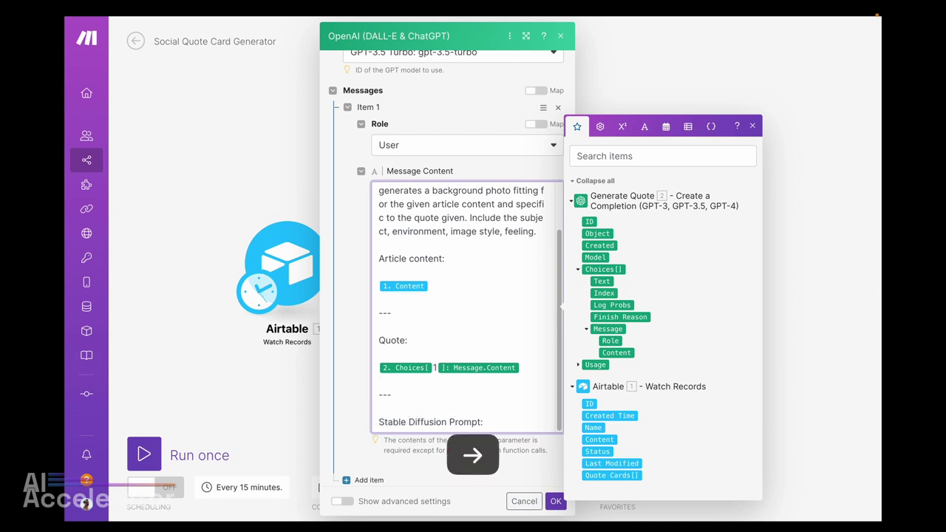
click(554, 501)
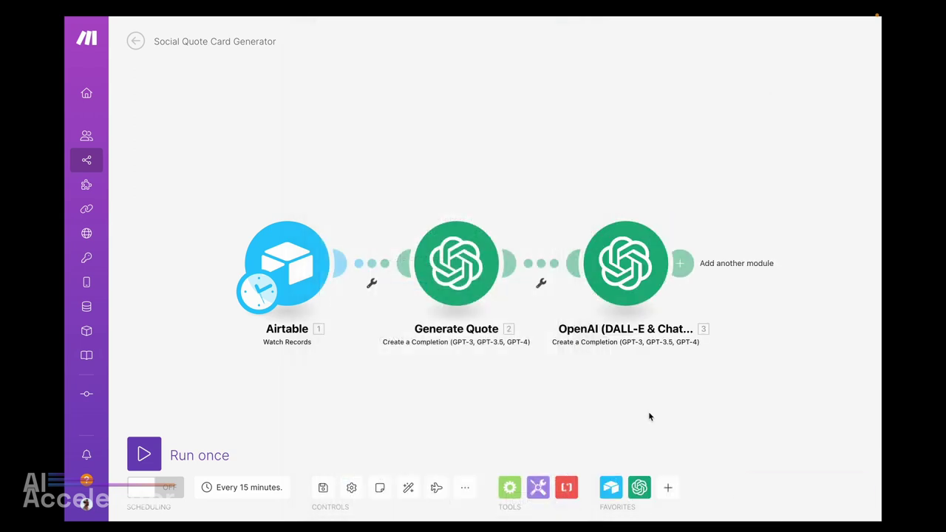
Rename the second OpenAI module as "Generate SD Prompt".
right_click(626, 268)
click(648, 329)
key(ctrl+a)
text(Genera)
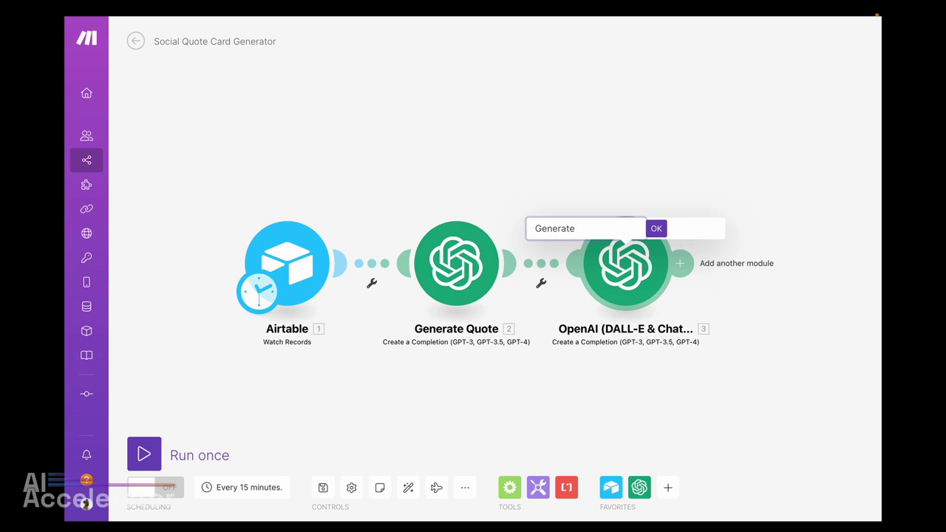
text(te SD Prompt)
click(656, 228)
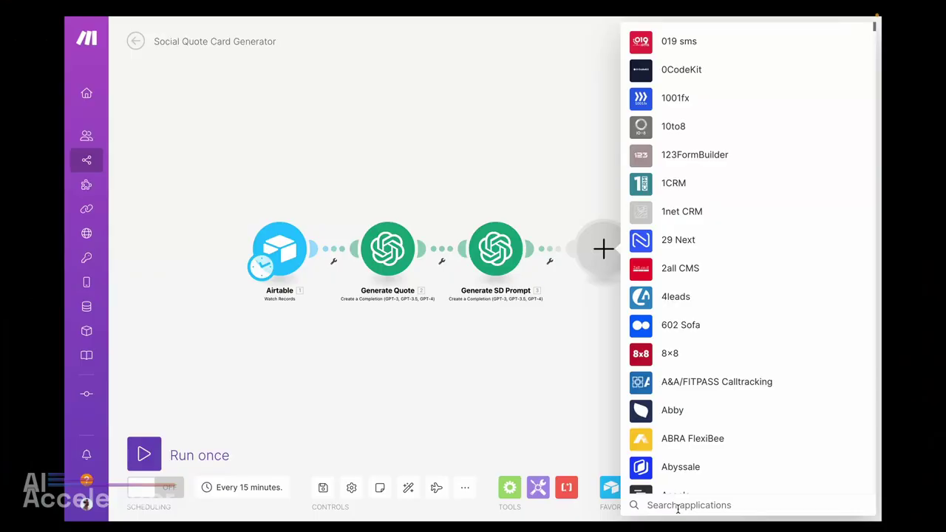
Add an Eden AI "Generate Image from Text" module after Generate SD Prompt.
text(eden)
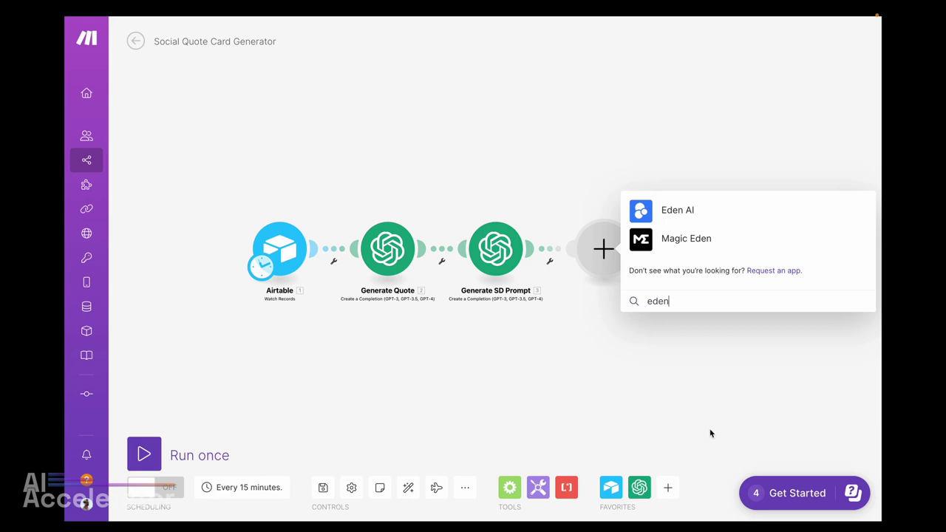
click(674, 211)
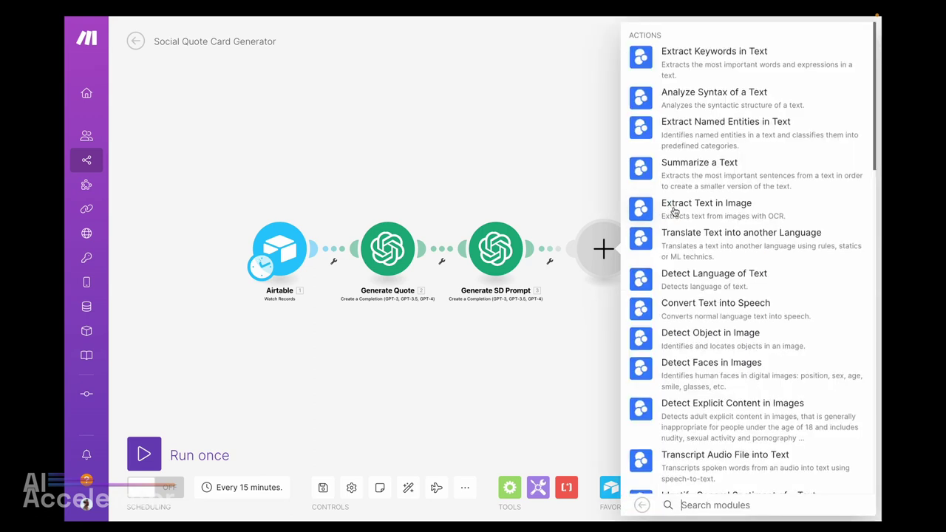
scroll(673, 212, down, 15)
scroll(674, 211, up, 15)
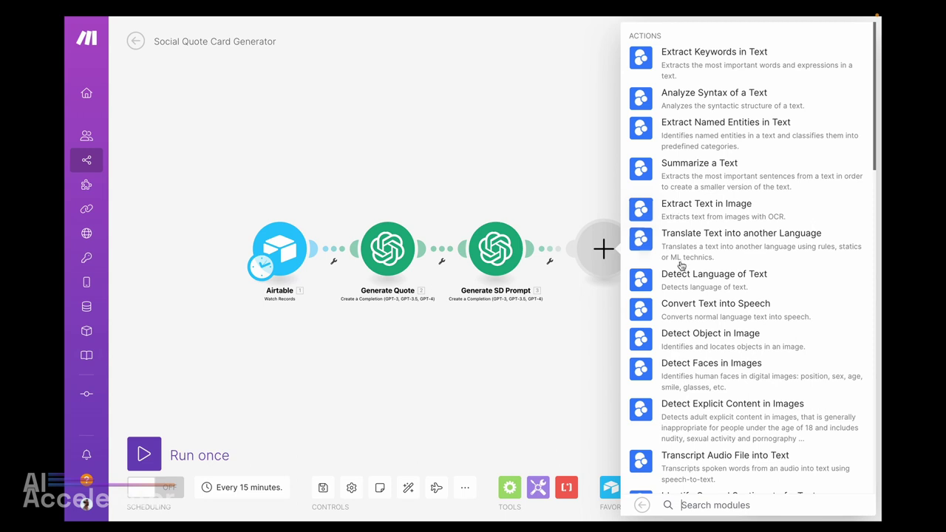
text(image)
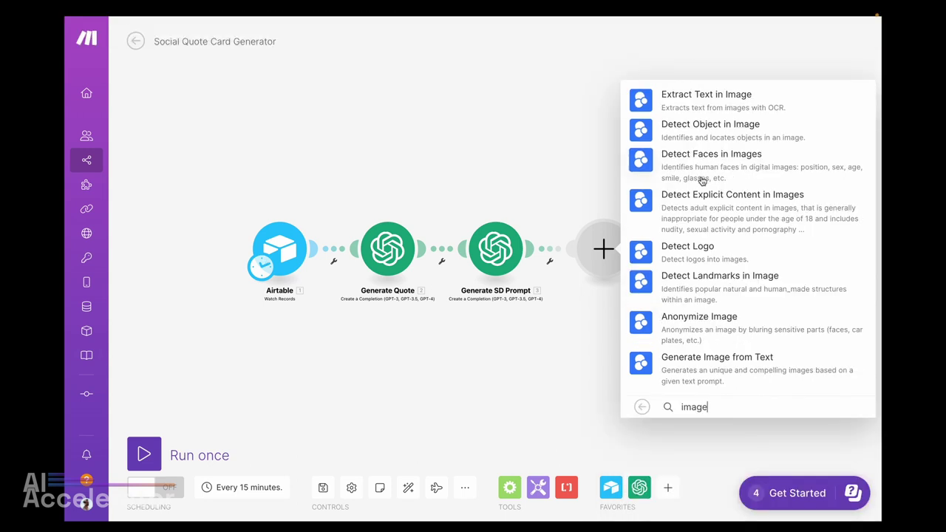
click(708, 373)
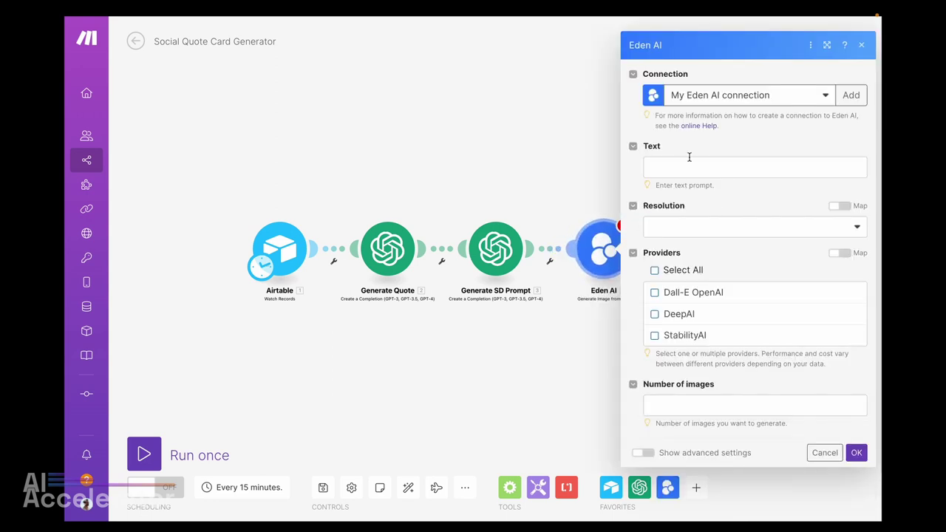
Fill the Eden AI text prompt with "background image" followed by the message Content from Generate SD Prompt's Choices[], index 1.
click(677, 168)
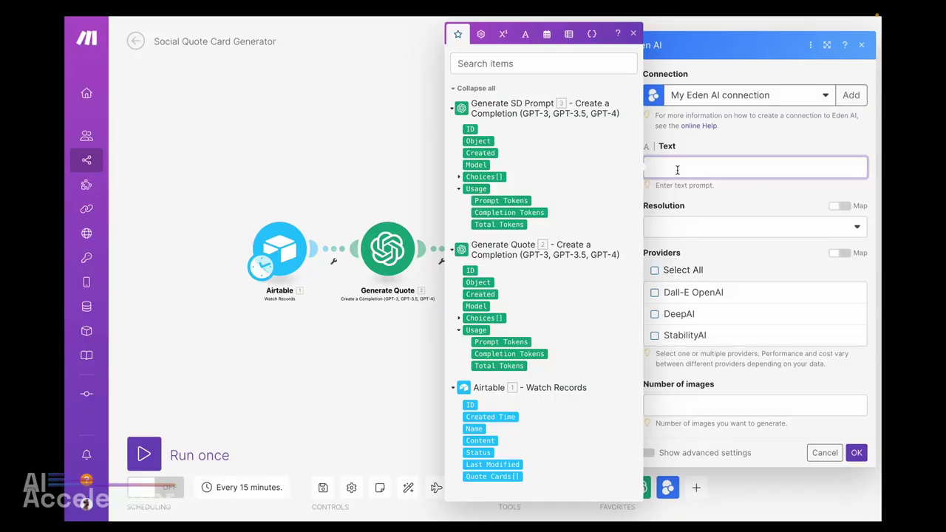
text(mage)
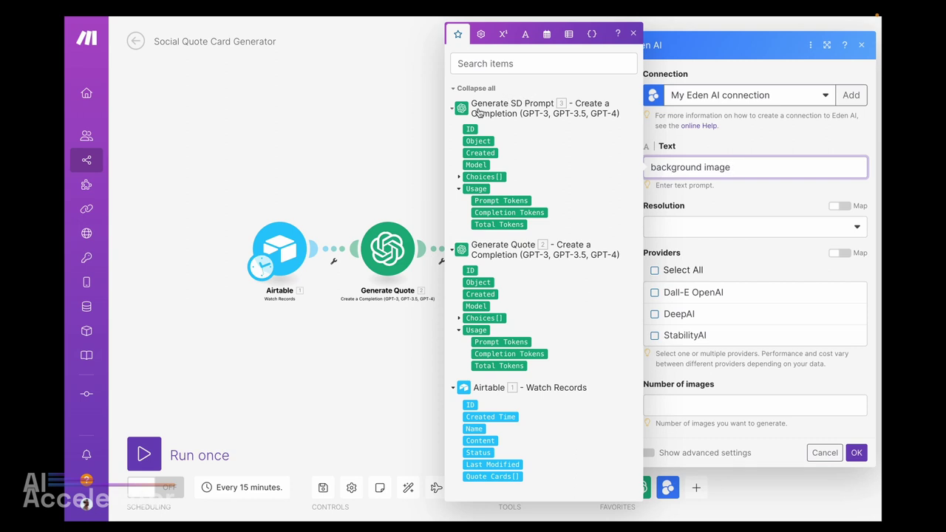
click(459, 178)
click(477, 238)
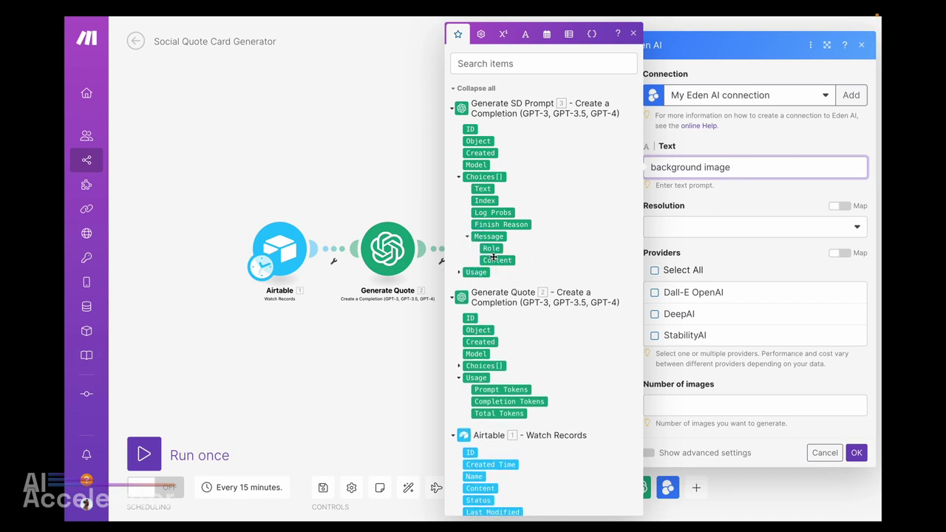
click(494, 260)
click(798, 168)
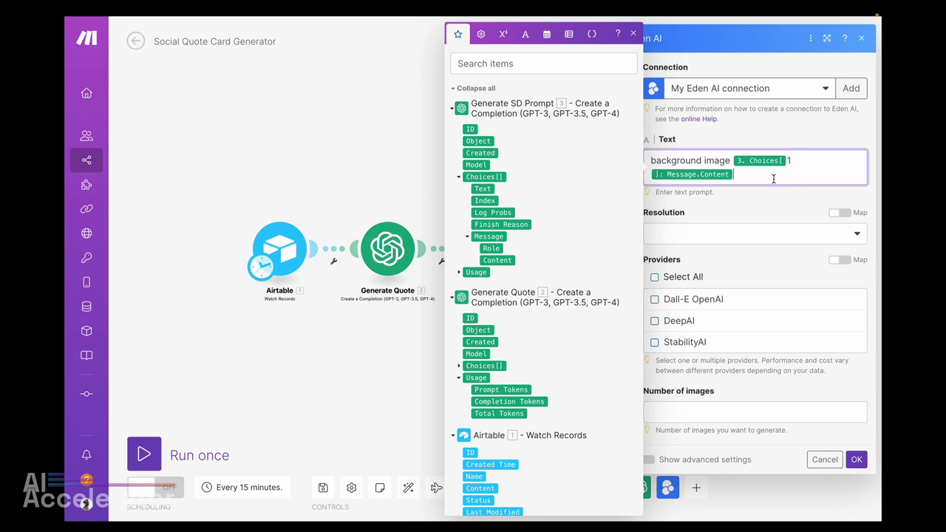
Append below the prompt text: "masterpiece, uhd, award winner, highly detailed, shallow depth of field, bokeh, leica mirrorless professional photo, flickr trending on artstation".
key(Return)
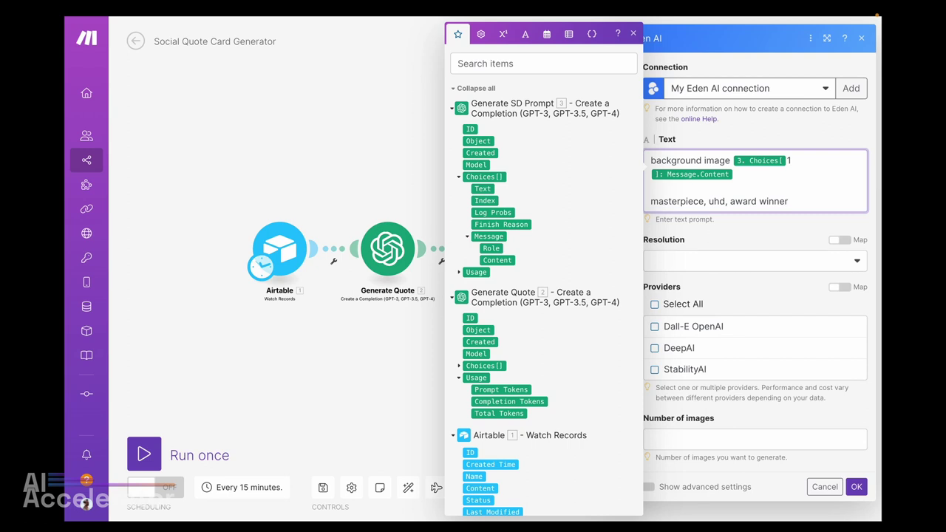
text(highly detailed,)
key(alt+BackSpace)
text(detailed, shallow depth of field, bok)
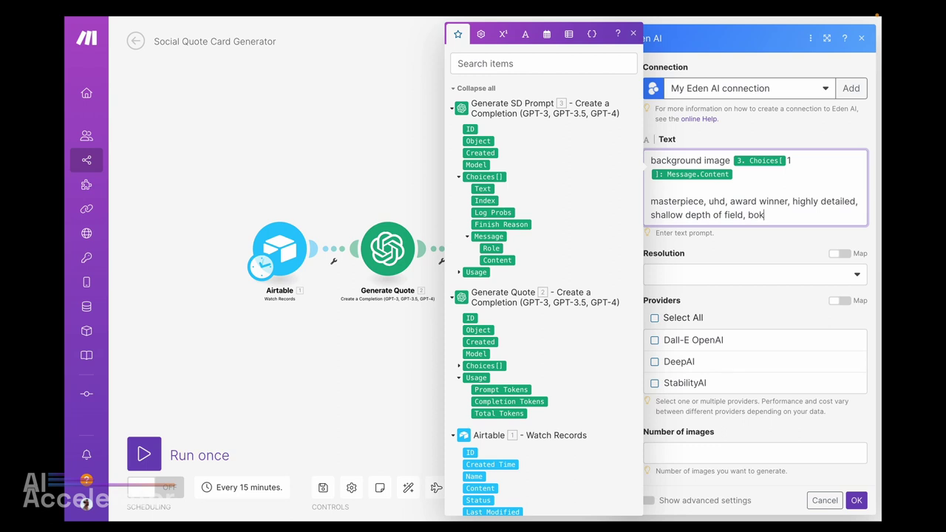
text(leica mirrorless professional photo, flickr trending on artstation)
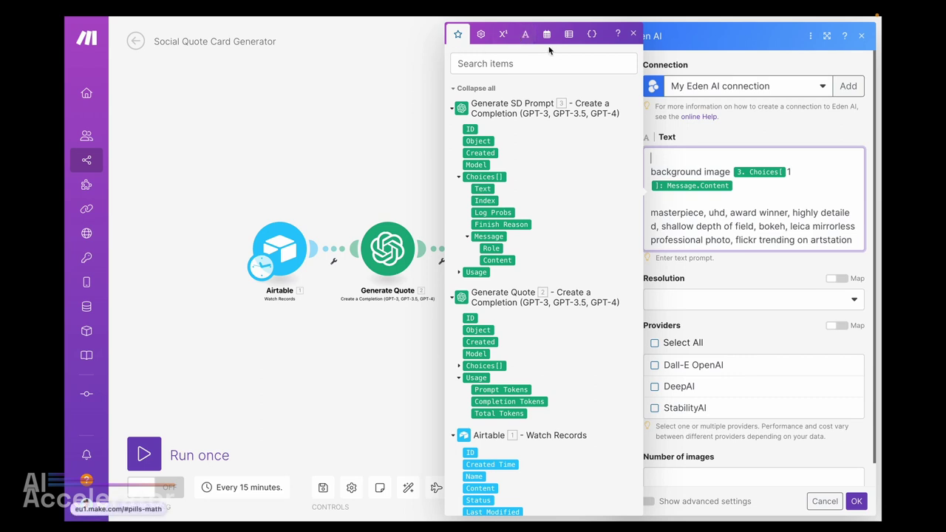
Insert a substring function at the beginning of the Eden AI text prompt and move the whole prompt into its text argument.
click(524, 35)
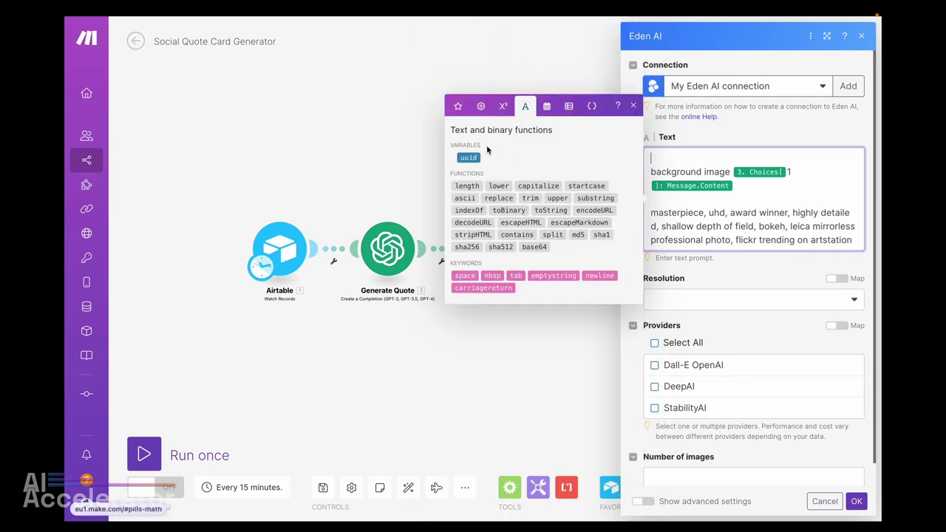
click(592, 198)
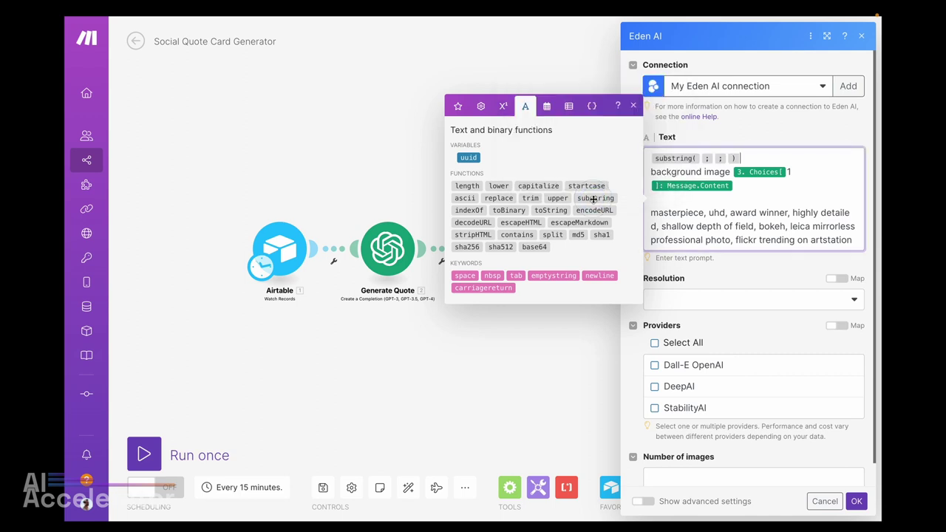
click(699, 158)
mouse_move(699, 158)
key(Return)
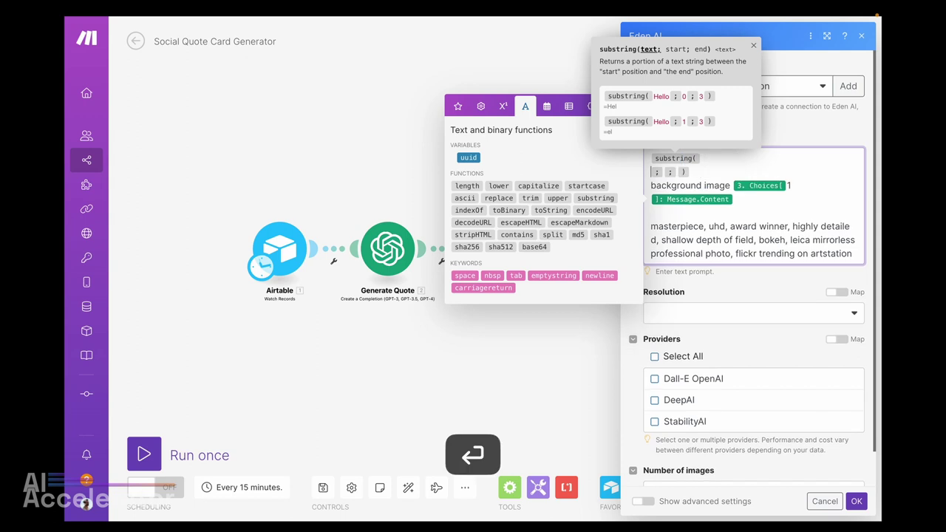
click(810, 241)
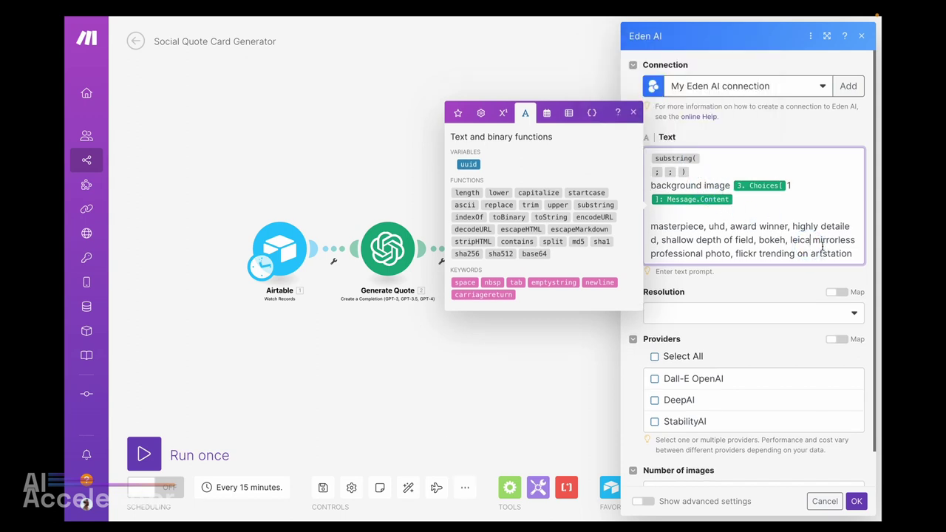
drag(853, 253, 650, 184)
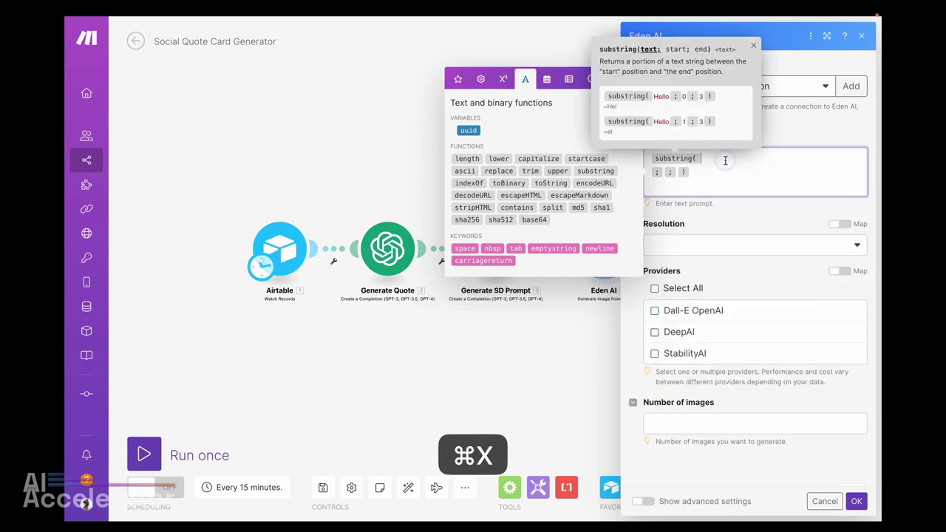
text(background image 3. Choices[1]: Message.Content  masterpiece, uhd, award winner, highly detailed, shallow depth of field, bokeh, leica mirrorless professional photo, flickr trending on artstation)
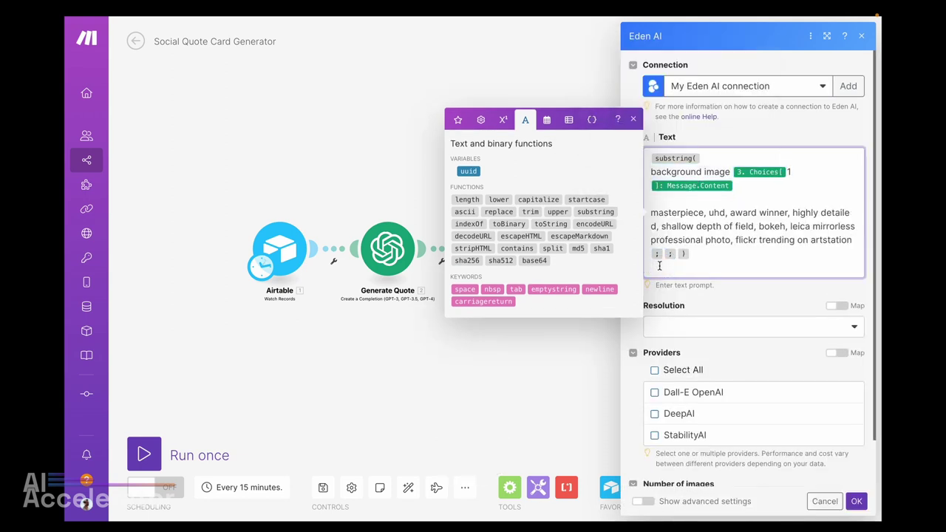
Set the substring function's start to 0 and end to 1000, removing the stray line breaks around the prompt.
key(BackSpace)
click(663, 254)
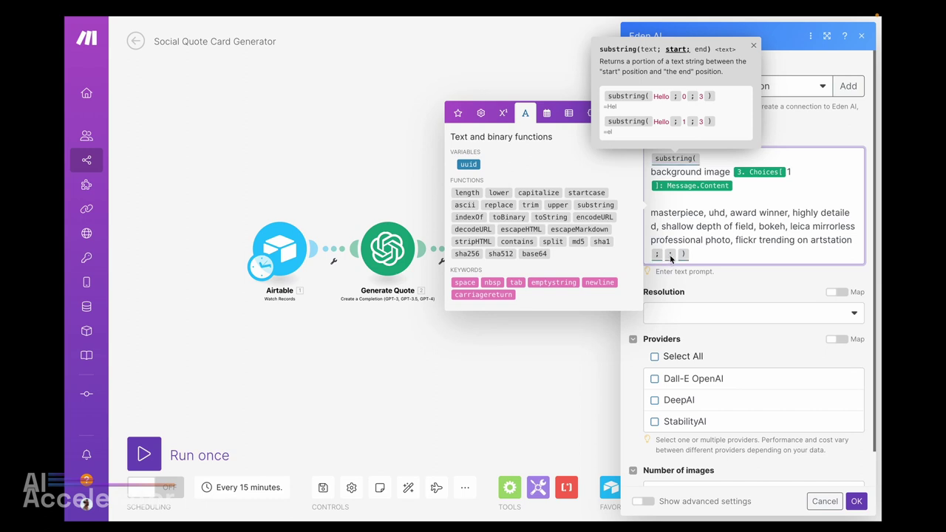
text(0)
key(Right)
text(1000)
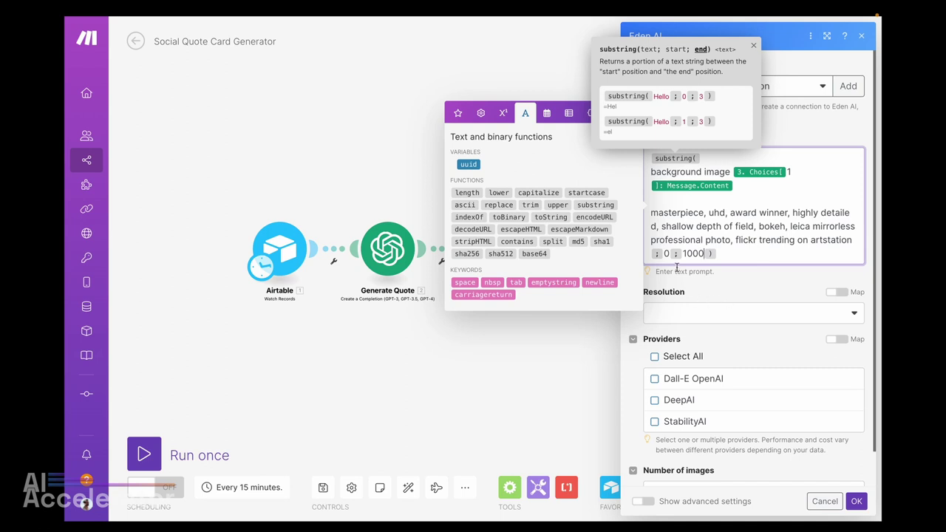
click(651, 171)
key(BackSpace)
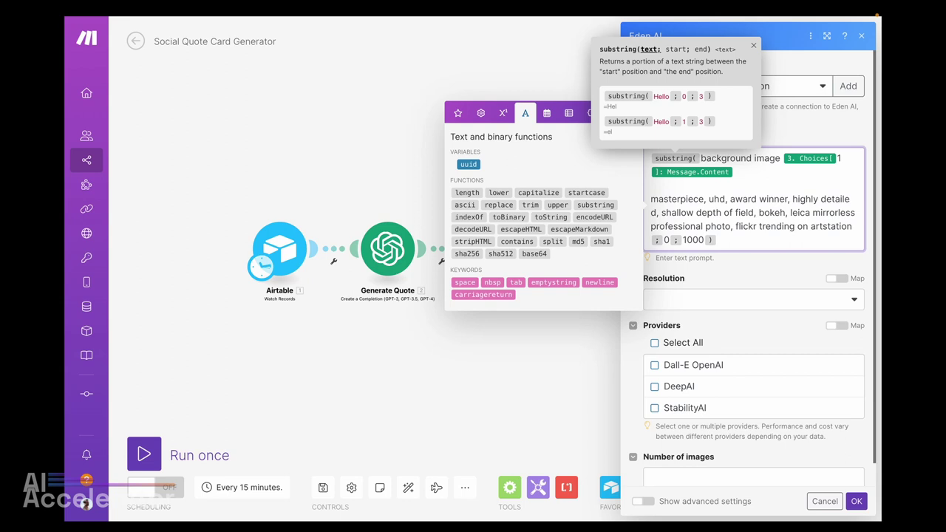
Set the Eden AI resolution to 512×512, the provider to StabilityAI and the number of images to 1, and save the module.
click(753, 279)
click(743, 281)
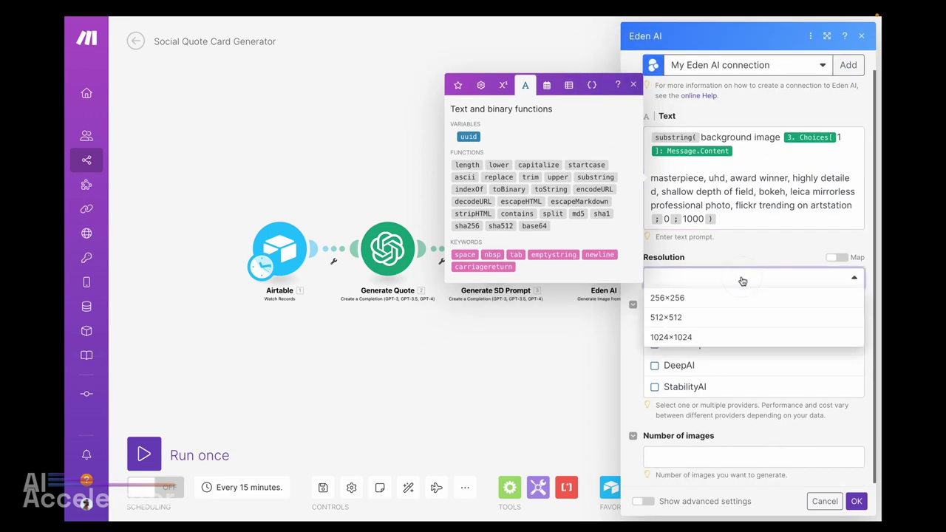
click(683, 319)
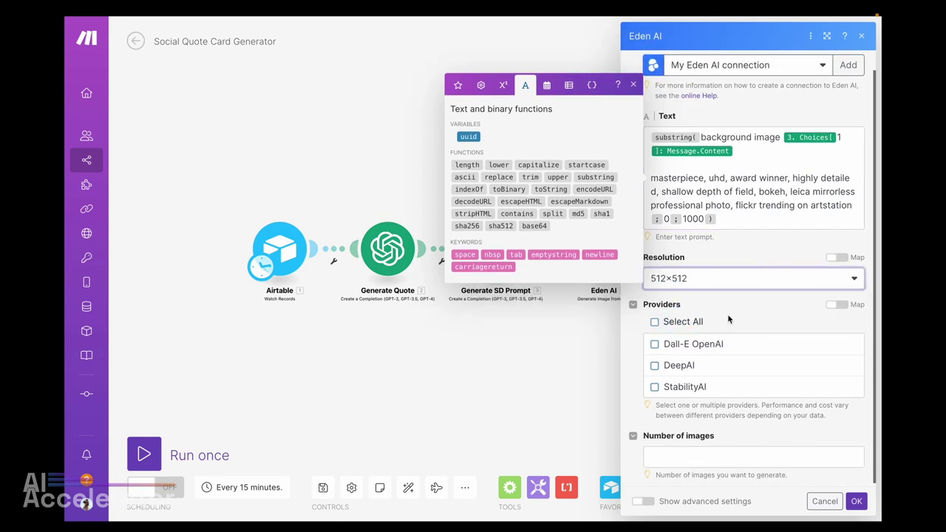
click(679, 385)
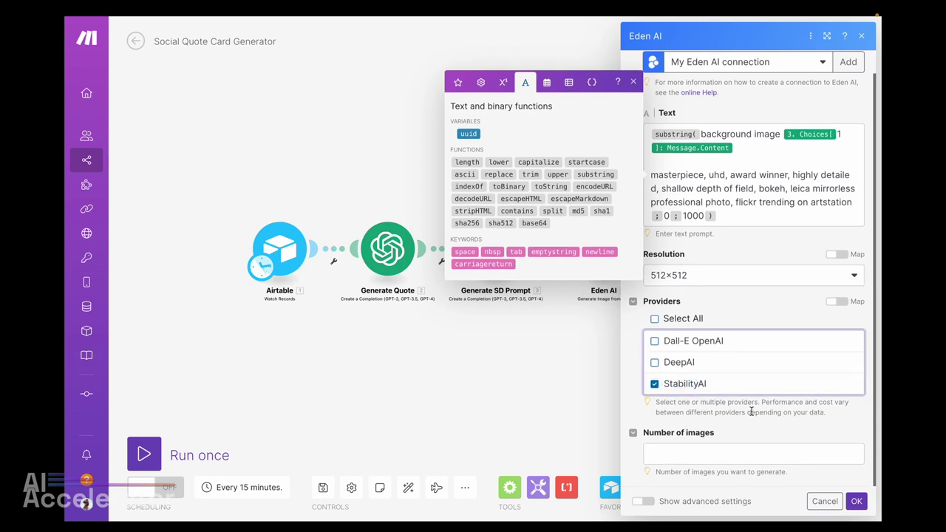
click(705, 456)
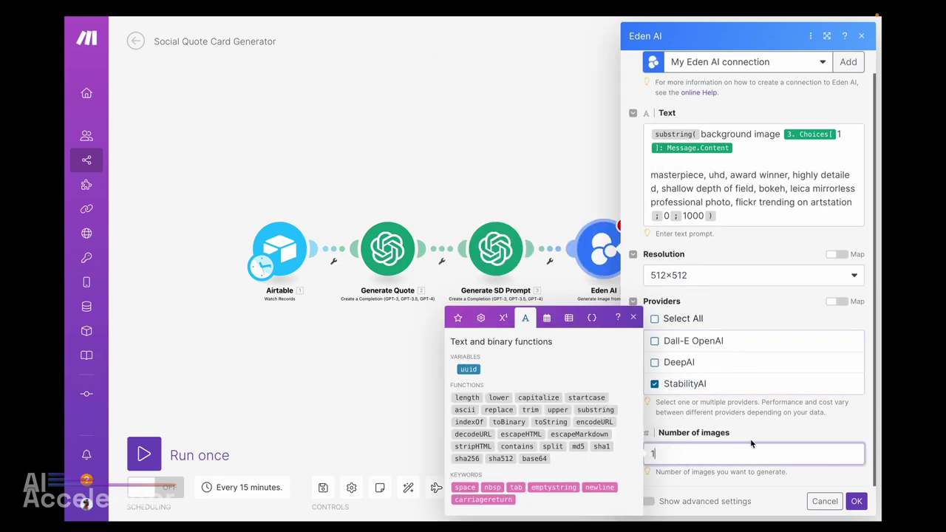
click(856, 501)
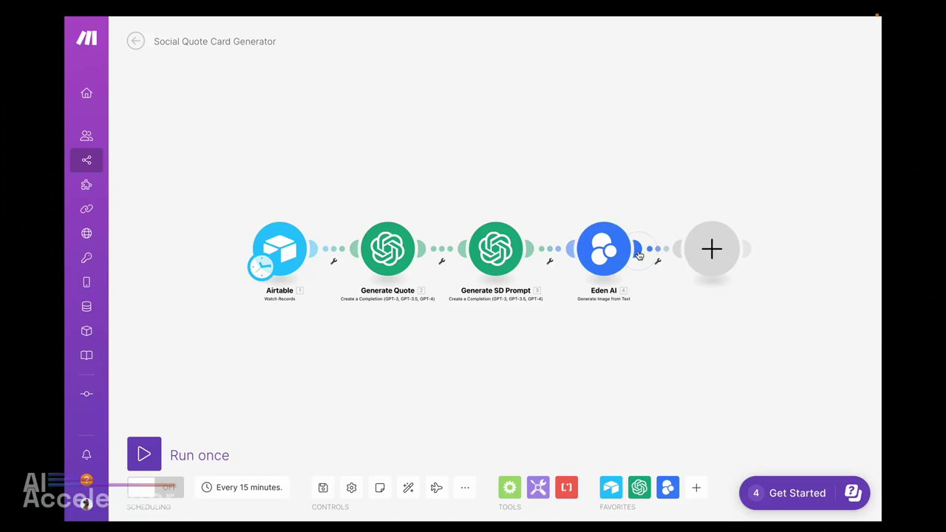
Start adding a module after Eden AI and open the full list of available applications.
click(639, 255)
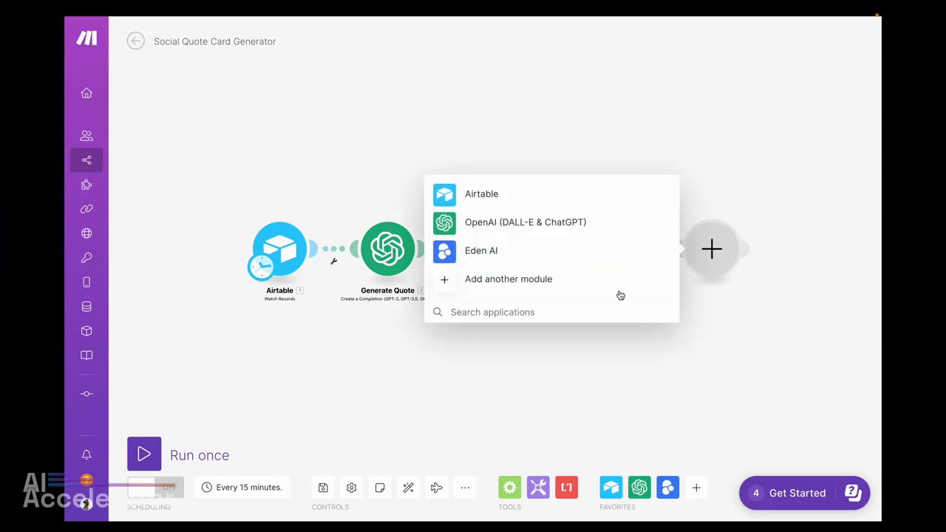
click(531, 280)
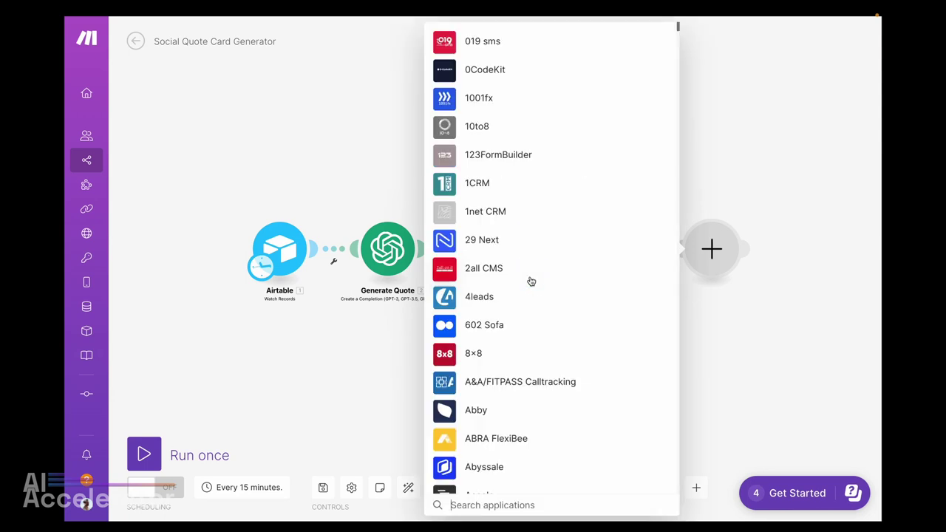
Switch to the Placid website and open the templates of the Playground project.
key(ctrl+Tab)
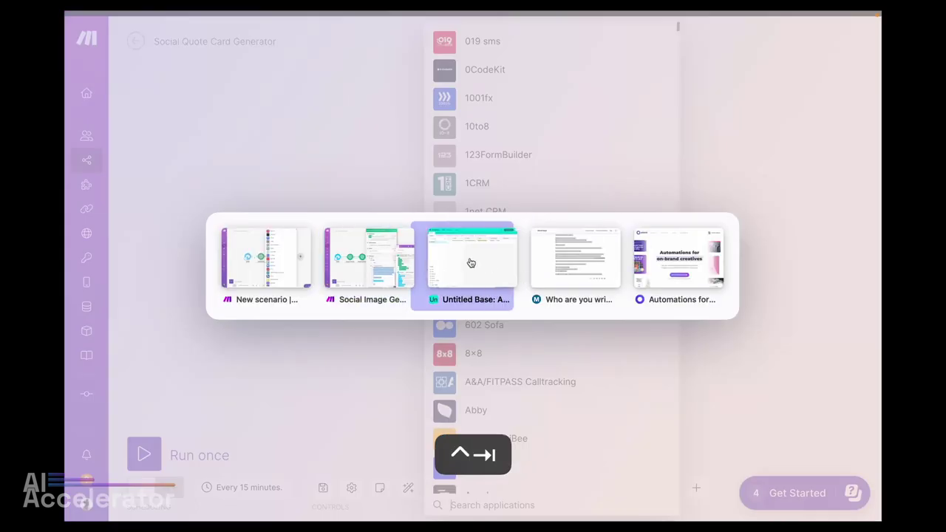
click(665, 252)
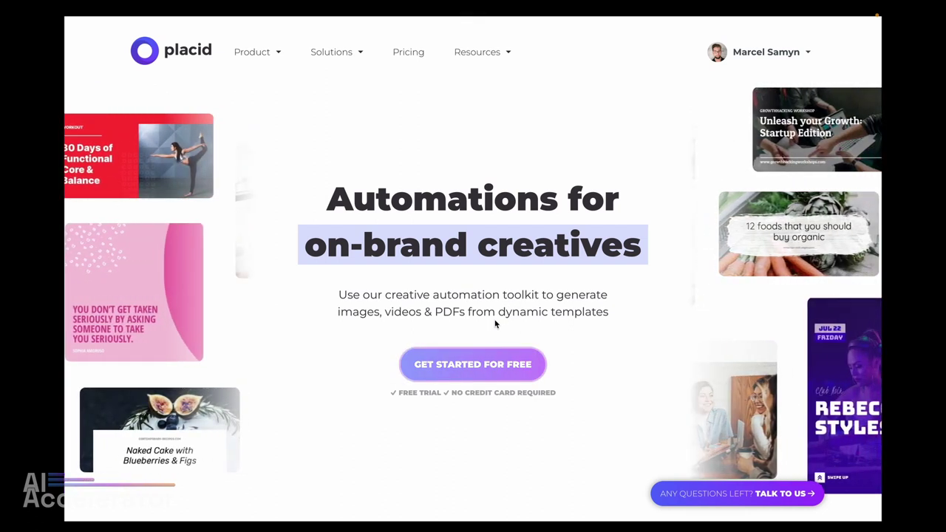
click(501, 363)
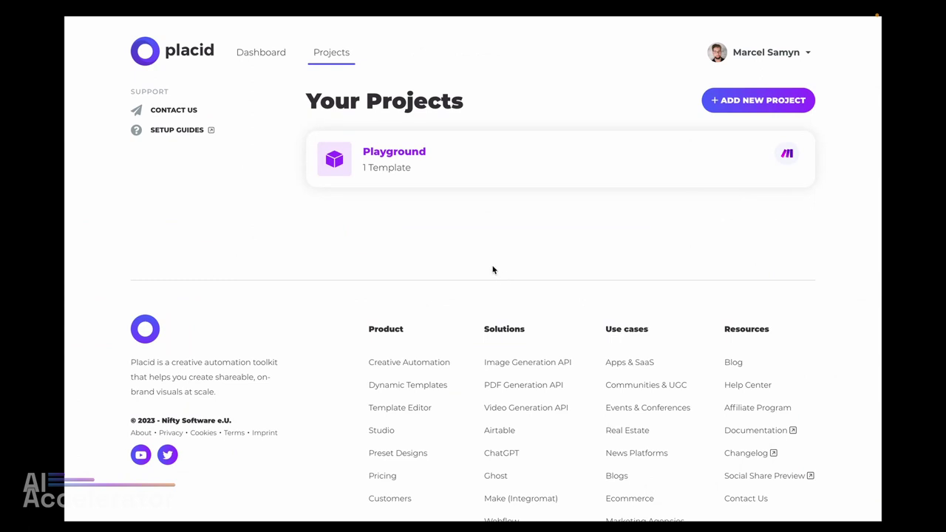
click(406, 156)
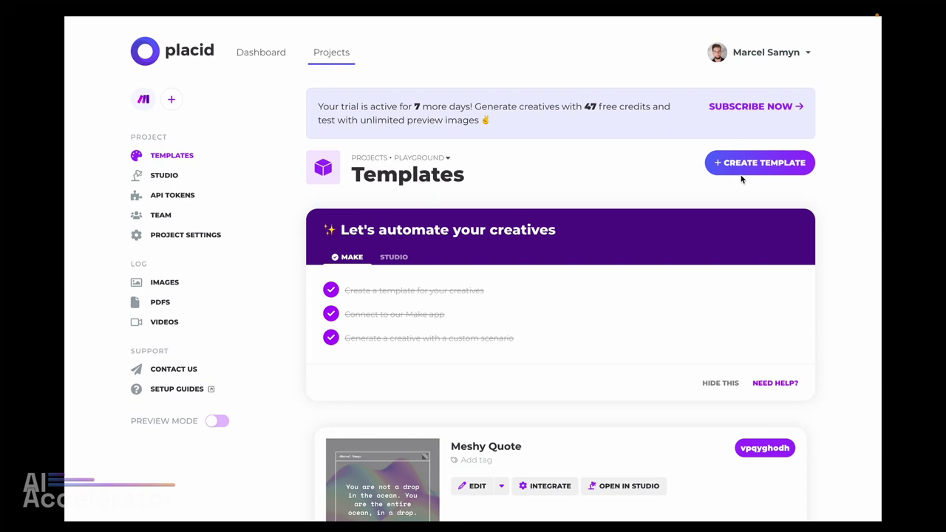
Create a new 1200x1200 template from the quote preset reading "Don't make excuses. Make results.".
click(750, 165)
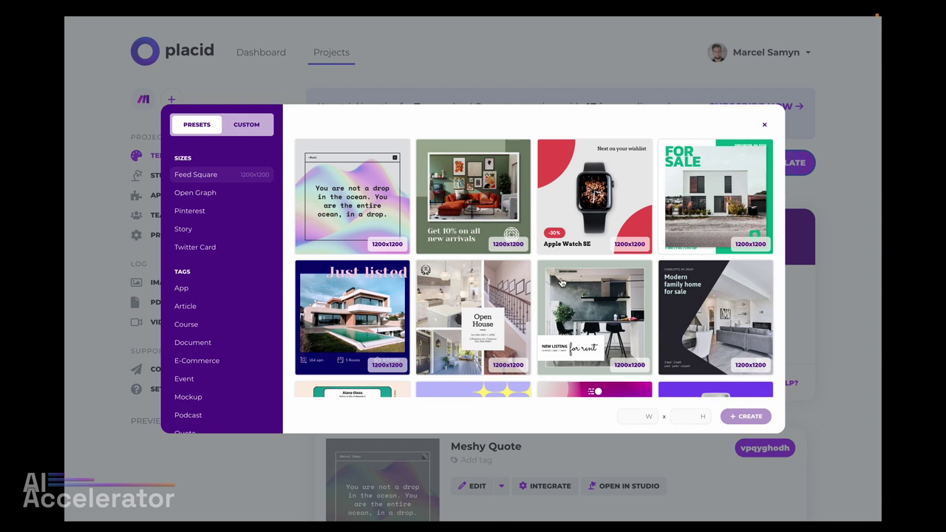
scroll(570, 308, down, 10)
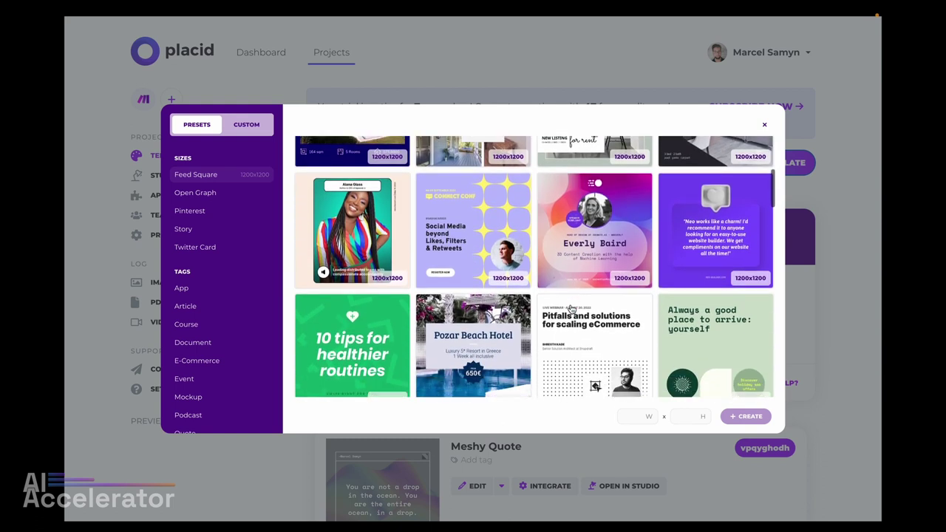
scroll(588, 281, down, 1)
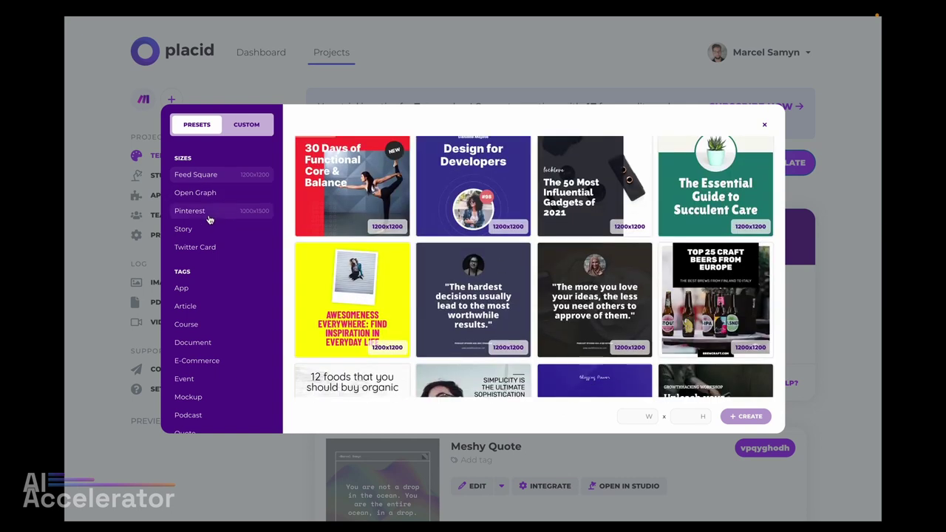
scroll(209, 220, down, 1)
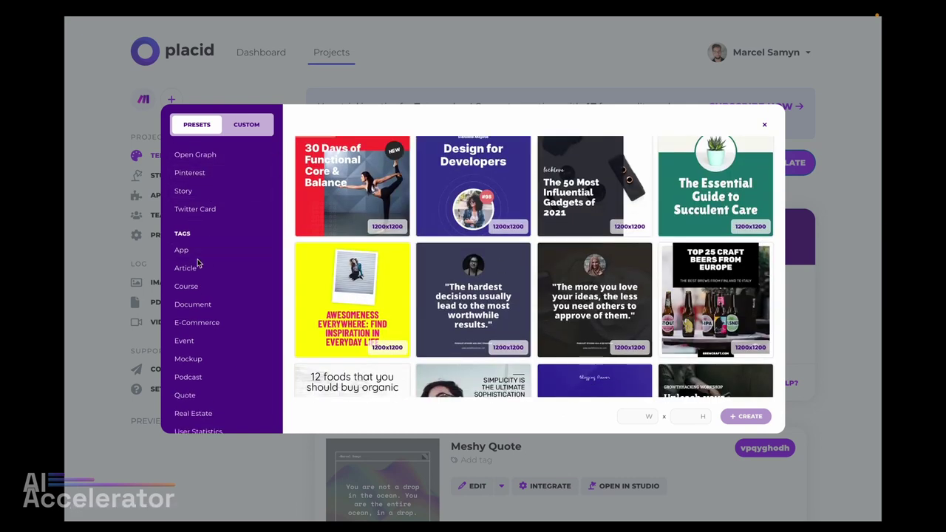
scroll(197, 263, down, 1)
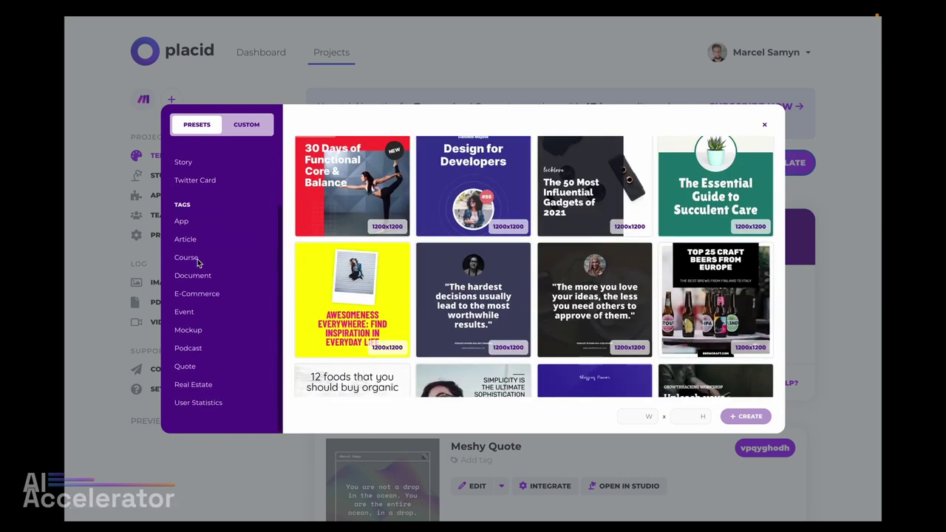
click(186, 368)
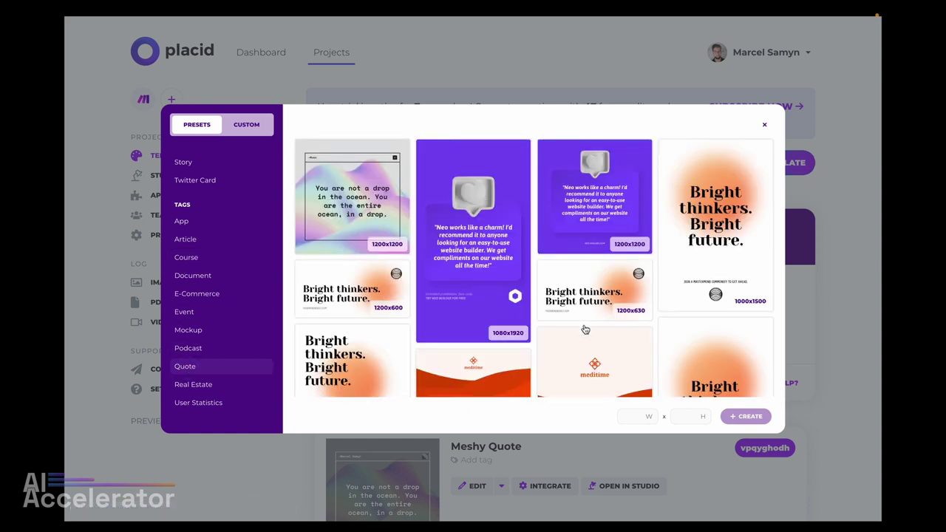
scroll(584, 329, down, 1)
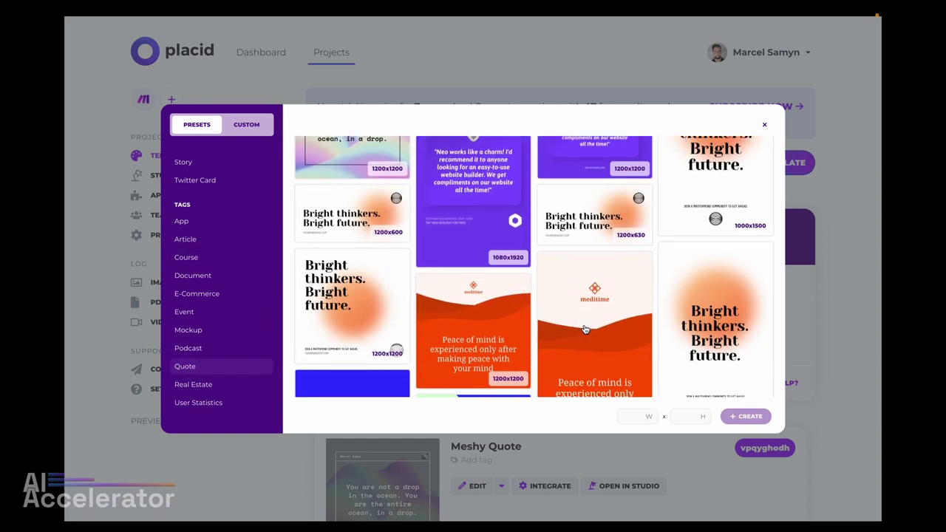
scroll(585, 328, down, 5)
click(470, 217)
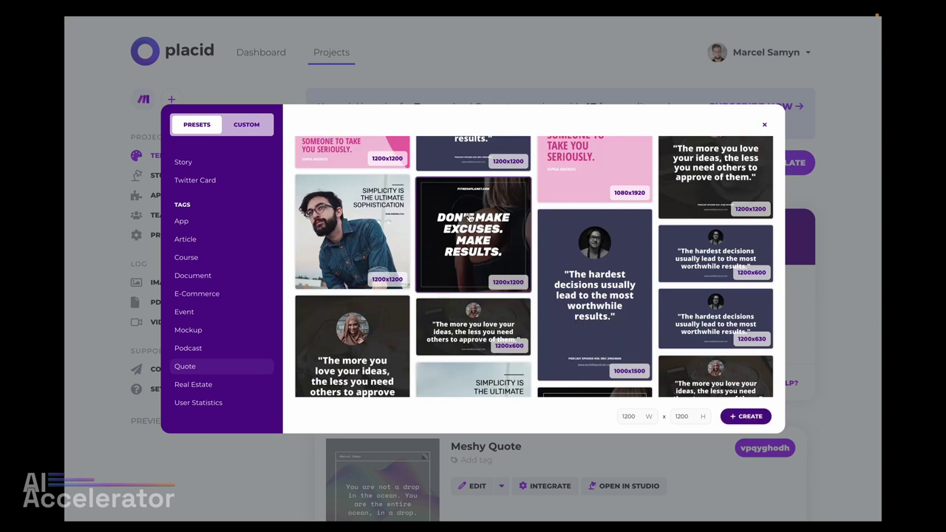
click(750, 417)
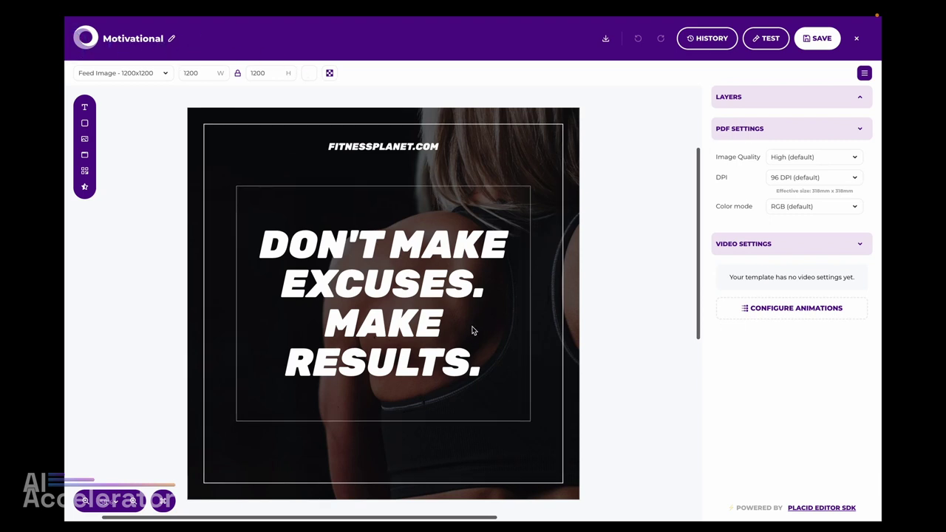
Hide the url layer in the Motivational template and save the template.
click(771, 99)
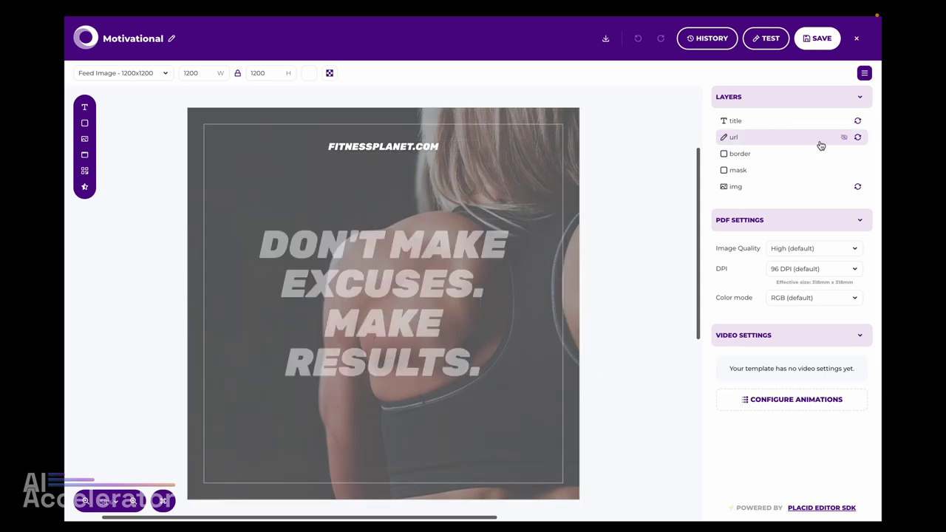
click(788, 140)
right_click(791, 139)
click(828, 140)
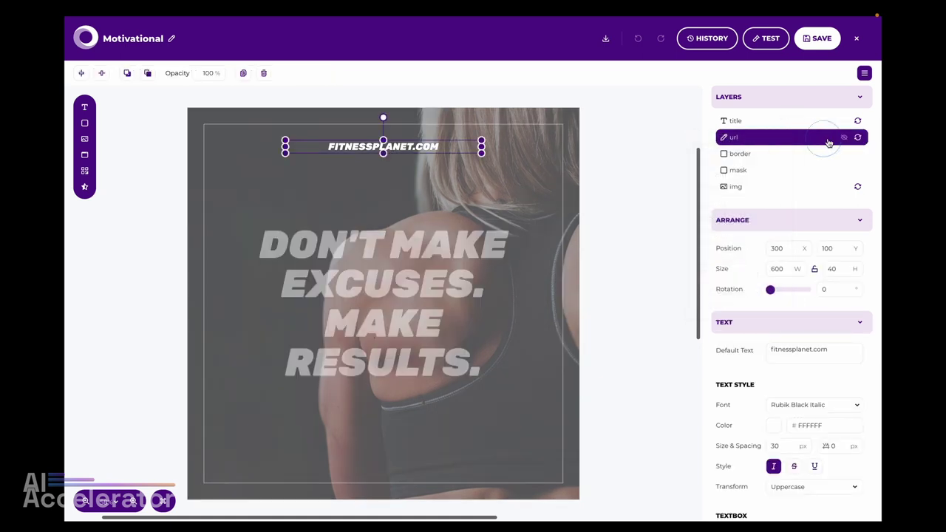
click(843, 138)
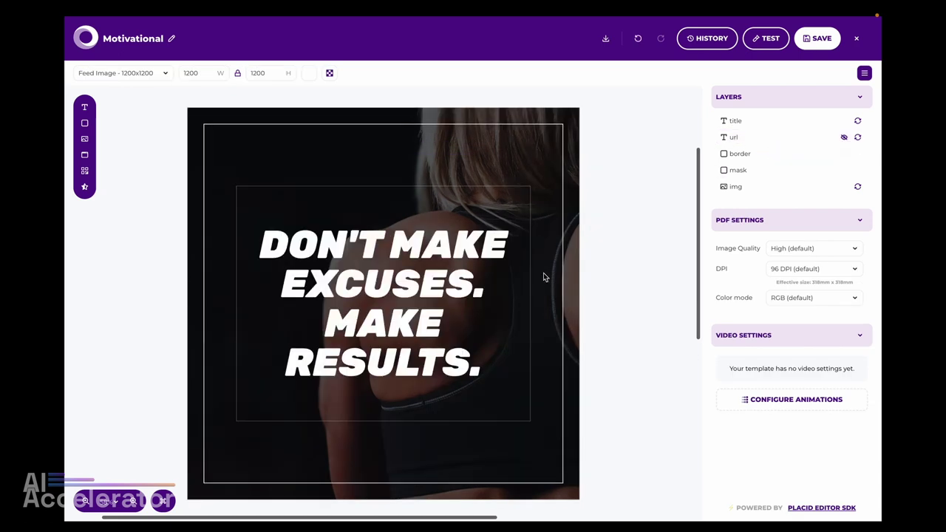
click(430, 292)
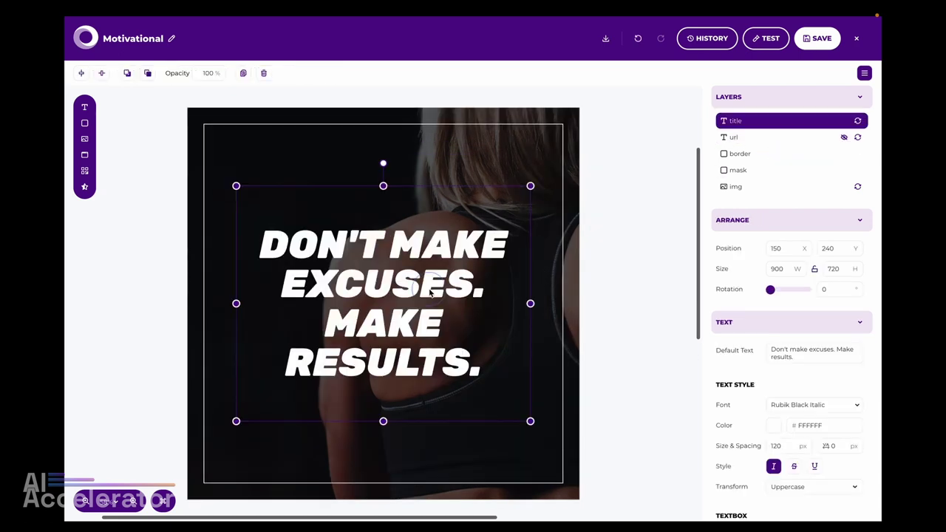
click(628, 256)
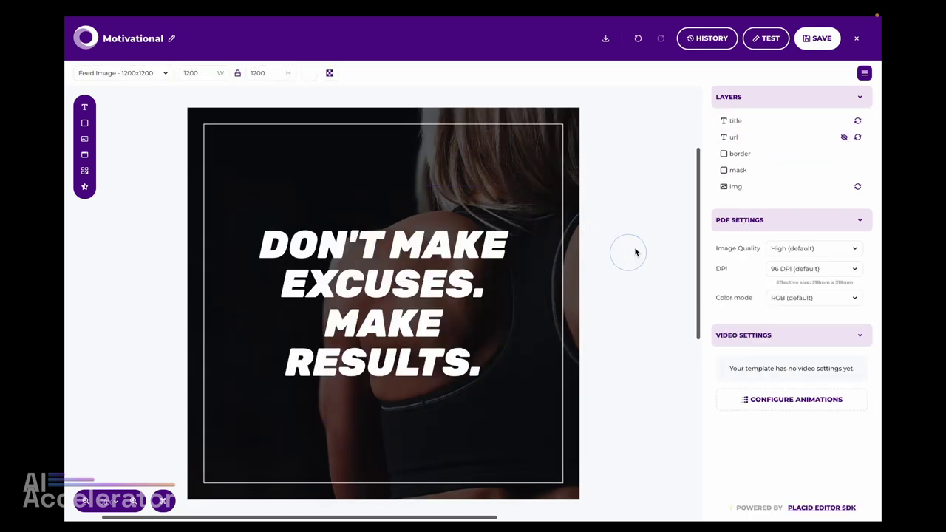
click(817, 39)
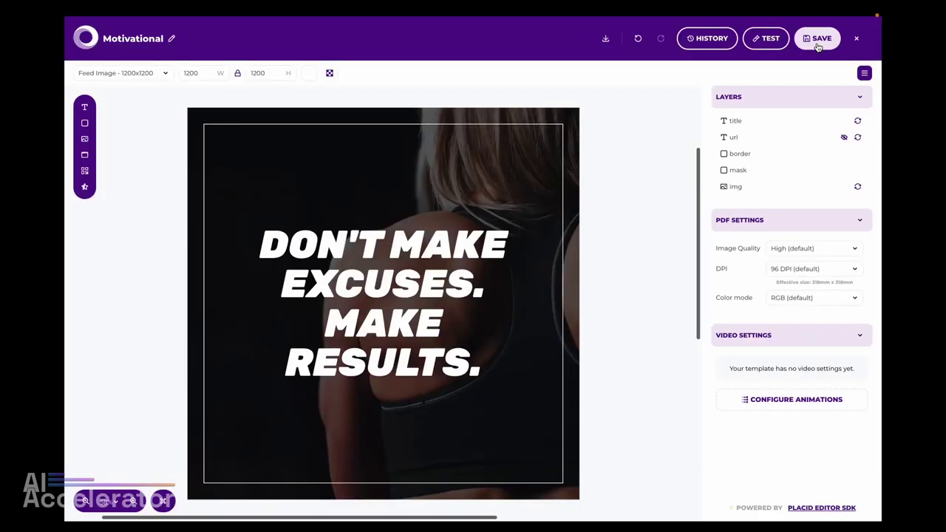
Switch back to the Make scenario and add a Placid Create Image module after Eden AI.
key(super+Tab)
key(super+Tab)
key(super+shift+Tab)
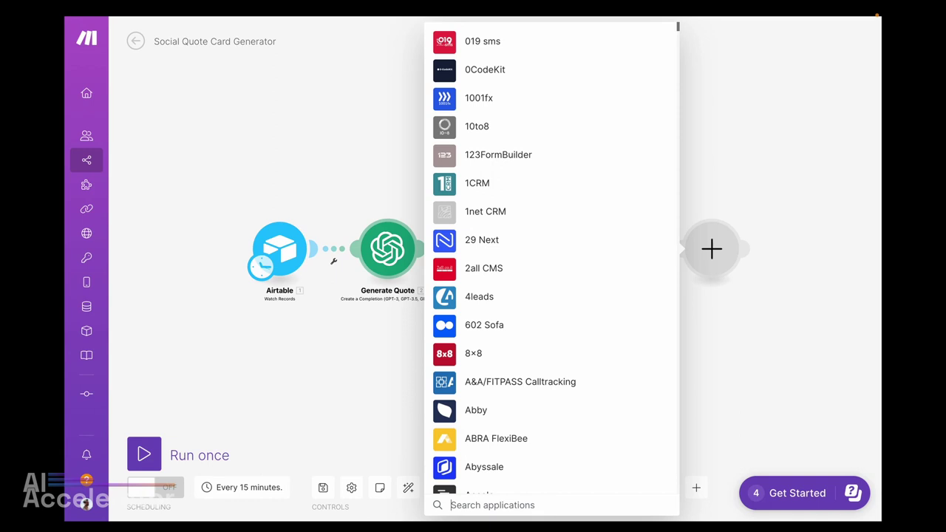
text(placid)
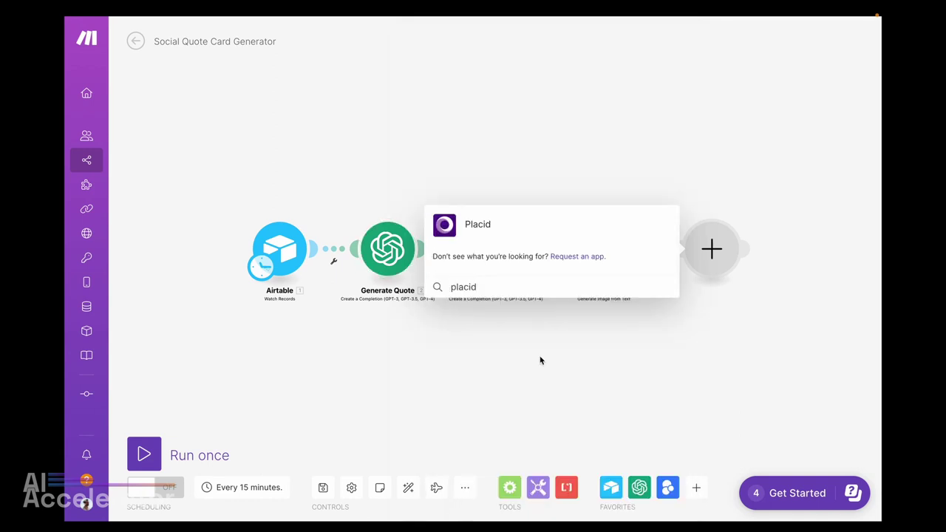
click(487, 230)
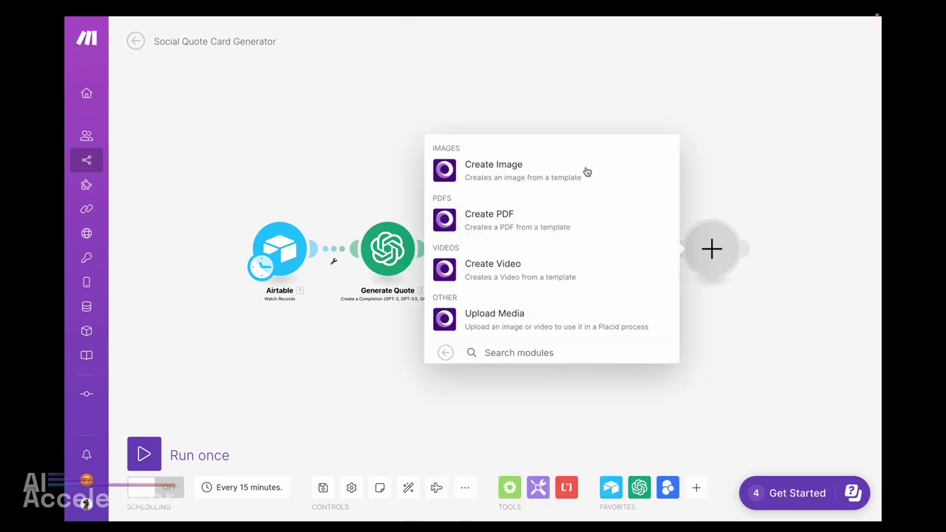
click(493, 169)
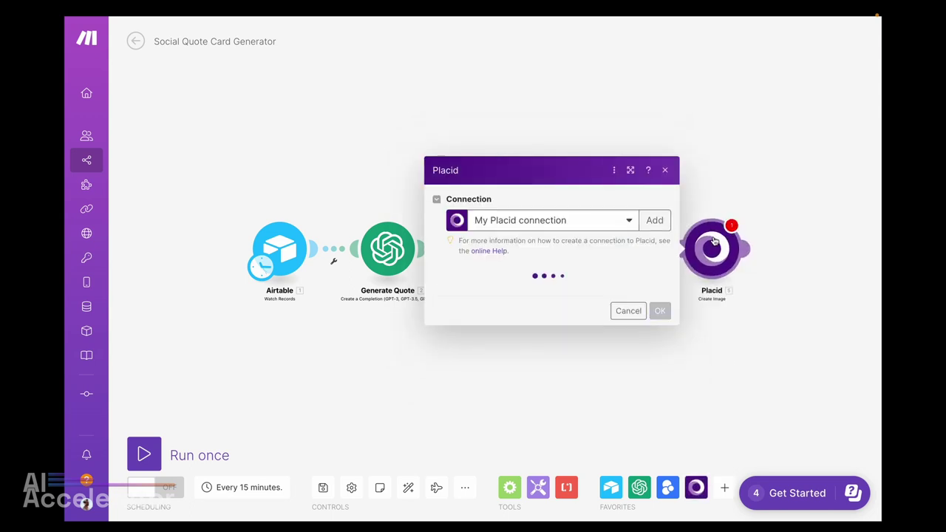
Choose the Motivational template in the Placid module and map Eden AI's Image URL into the Img layer's image.
click(537, 292)
click(480, 333)
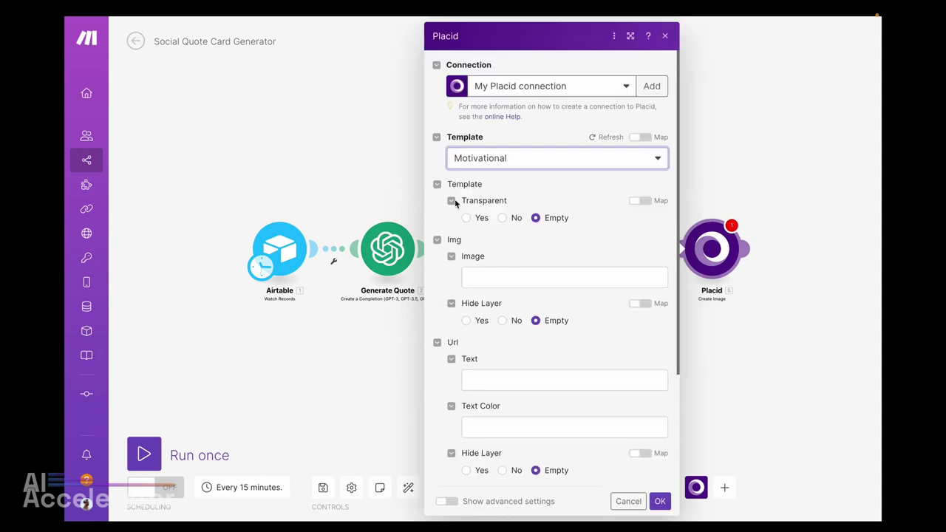
click(478, 279)
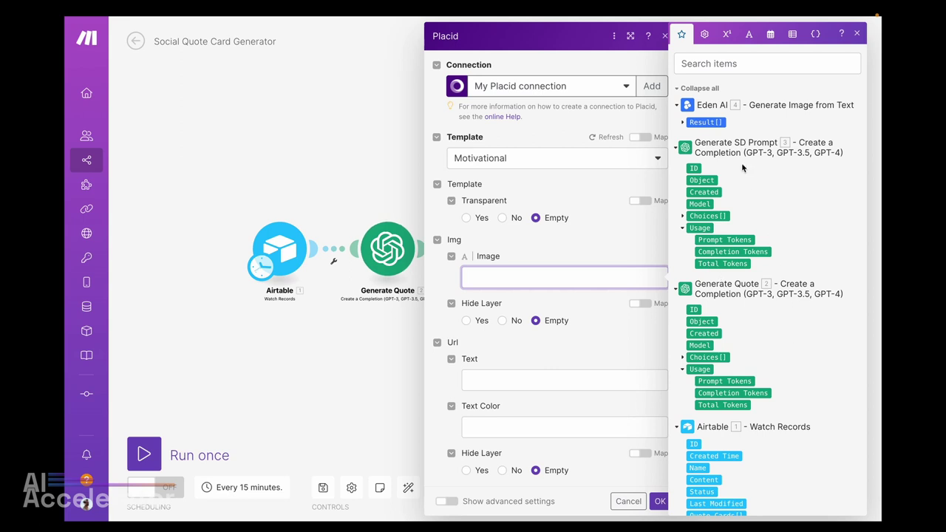
click(682, 122)
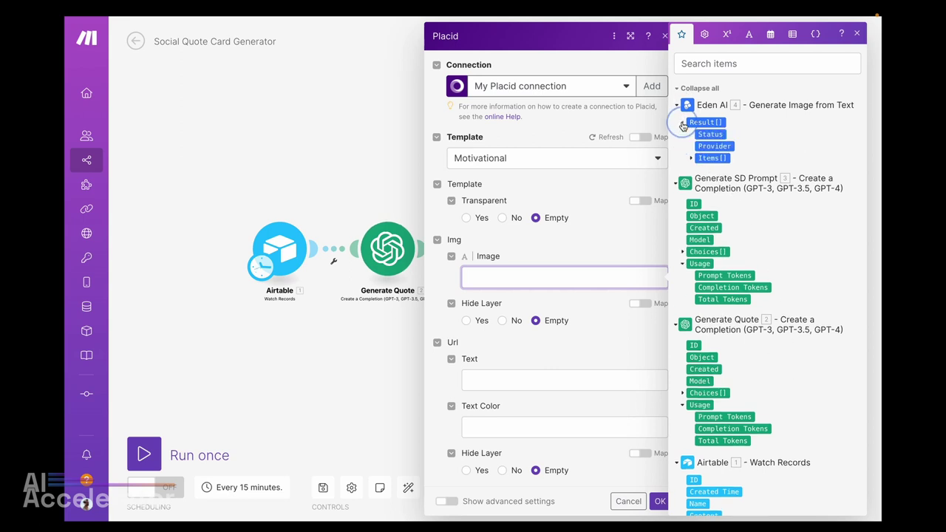
click(691, 159)
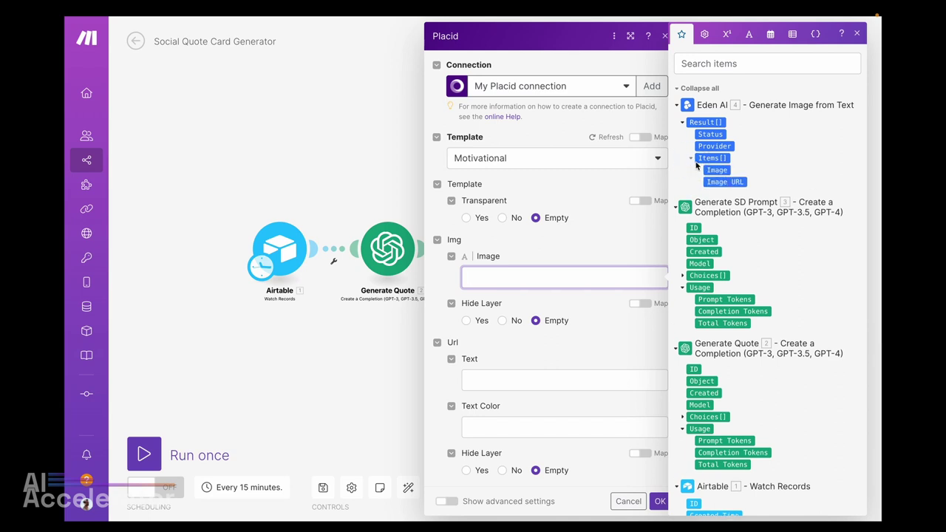
drag(711, 184, 577, 278)
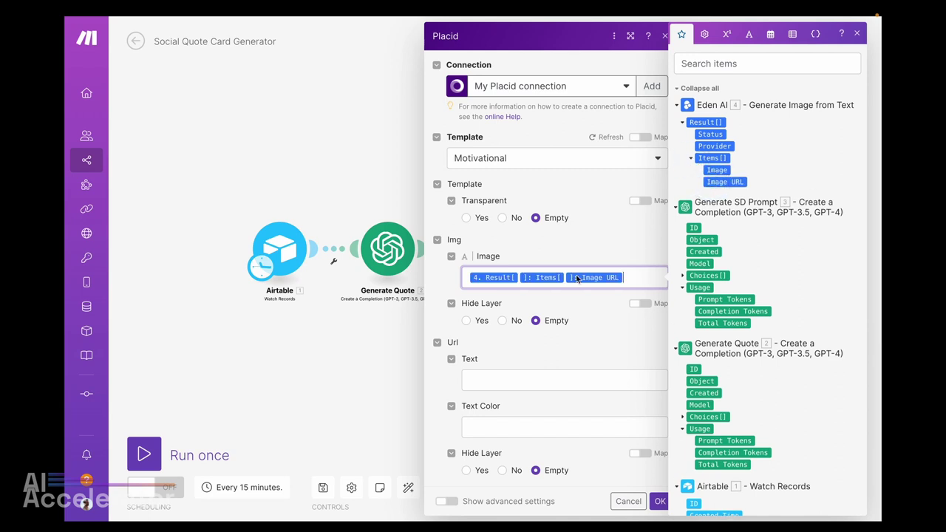
Set the array indexes of Result and Items to 1 in the mapped image URL.
click(519, 277)
text(1)
click(568, 278)
text(1)
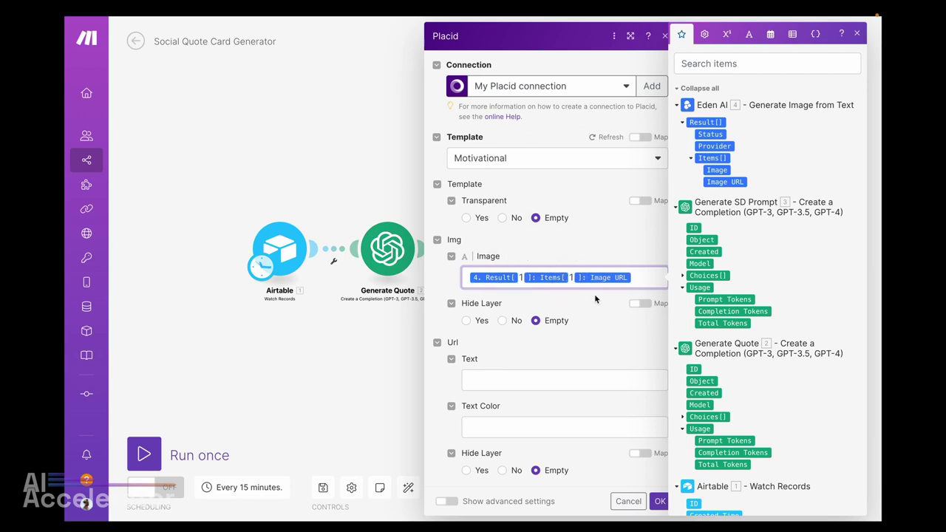
click(594, 293)
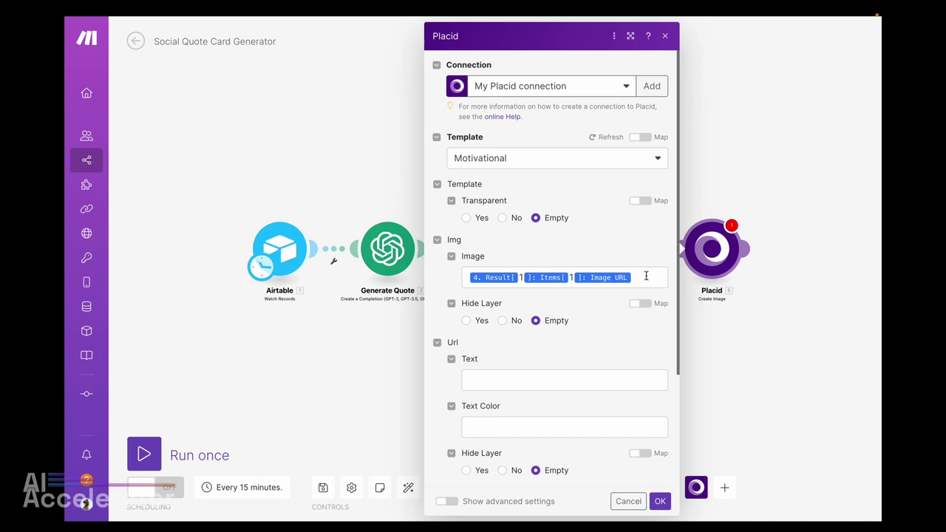
Map Generate Quote's Choices Message Content with index 1 into the Placid template's Title text and save the module.
scroll(646, 277, down, 3)
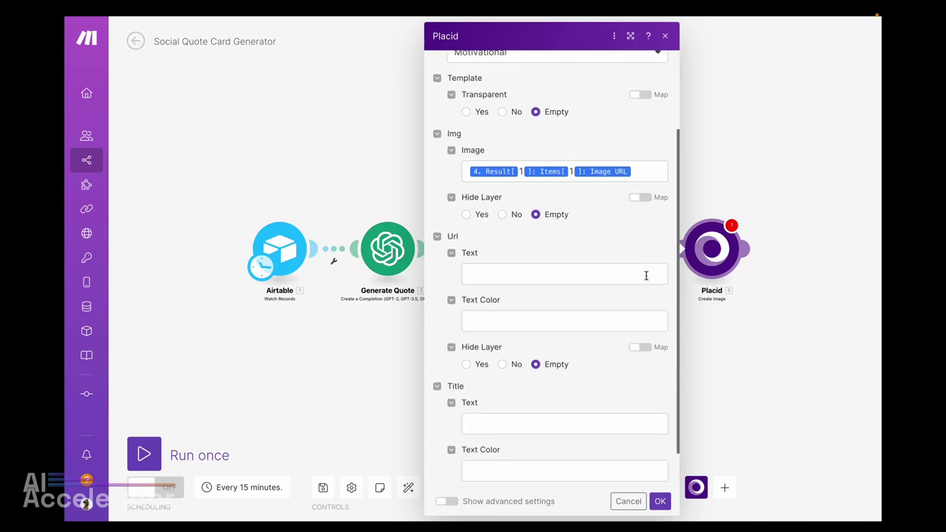
click(436, 227)
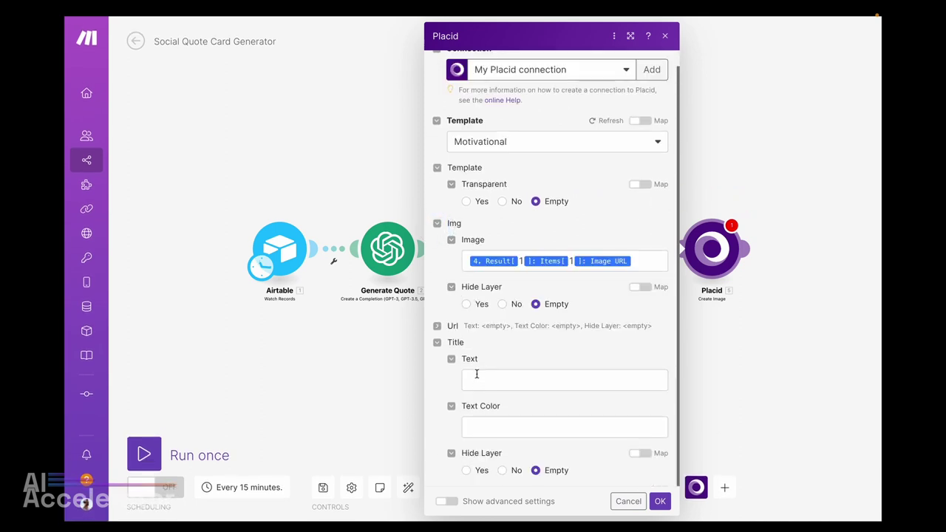
click(498, 385)
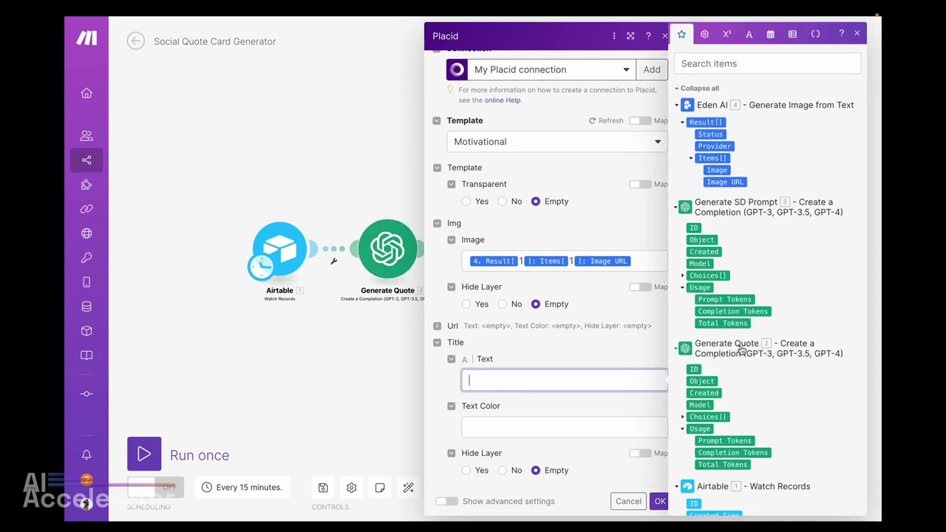
scroll(817, 368, down, 2)
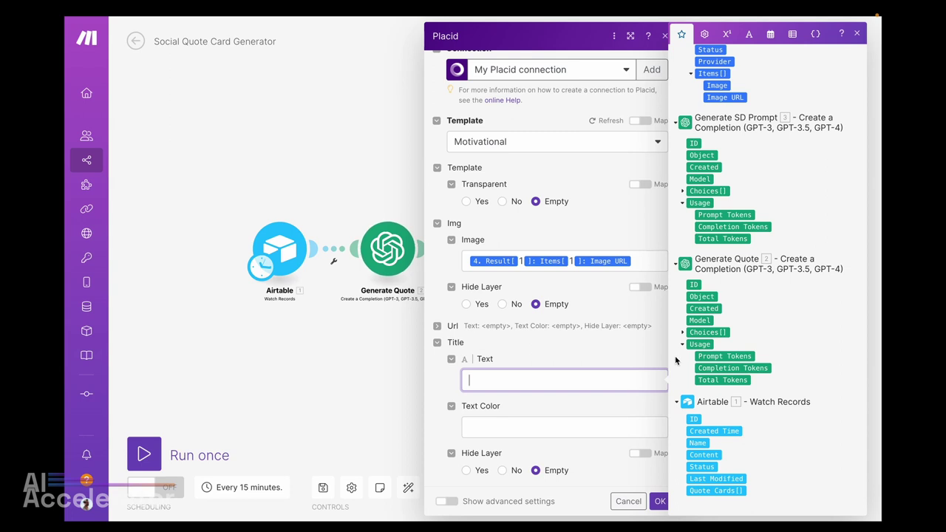
click(683, 333)
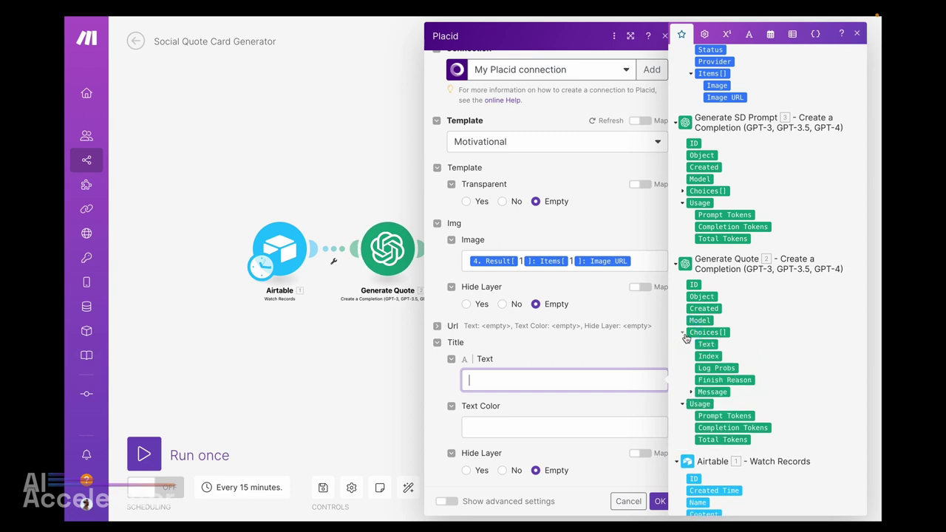
click(689, 393)
click(721, 416)
click(524, 379)
text(1)
click(573, 409)
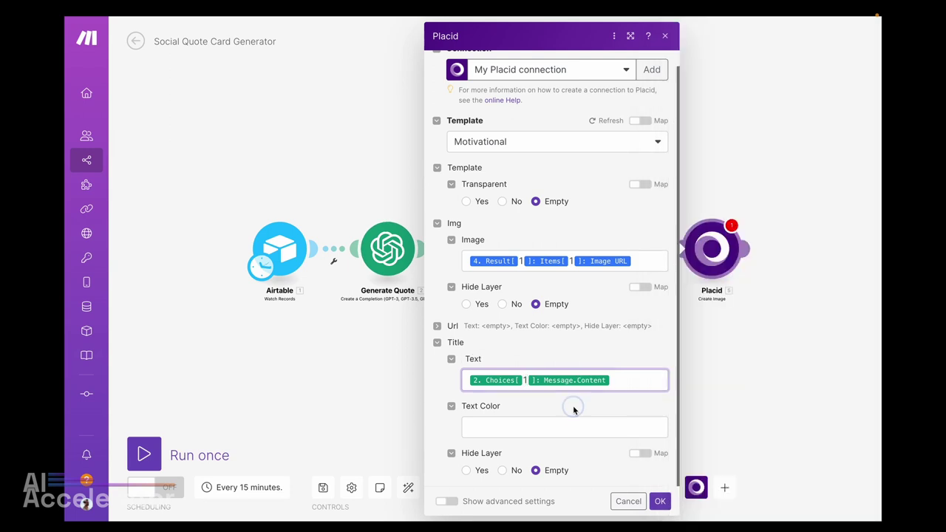
click(659, 501)
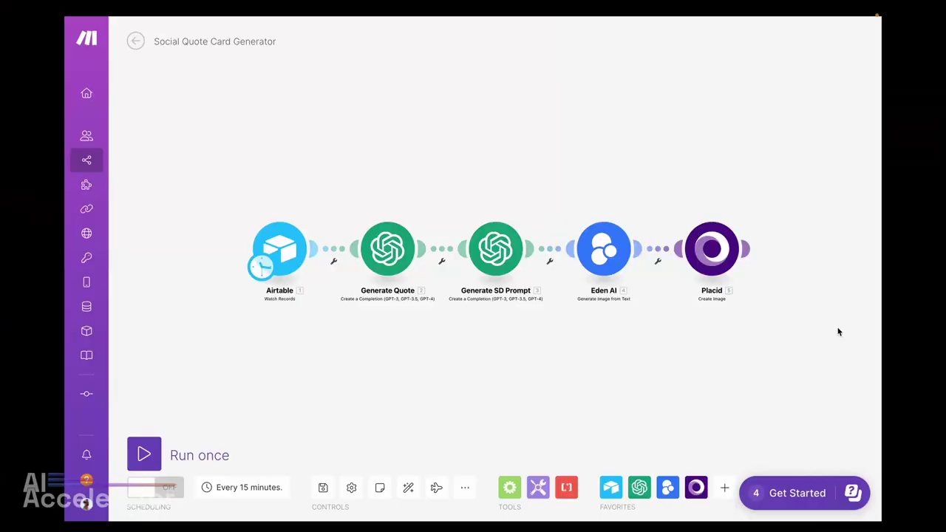
Add an Airtable Create a Record module after the Placid module.
drag(838, 332, 685, 312)
click(616, 232)
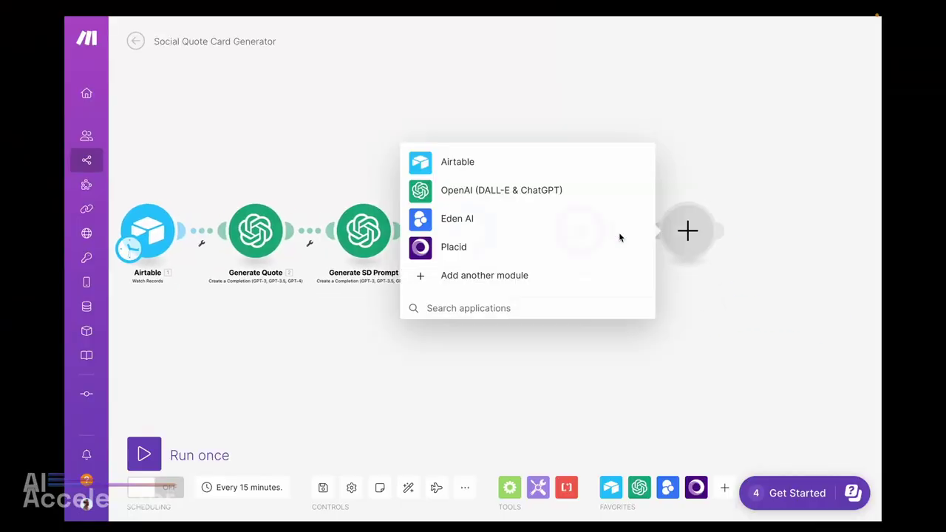
click(458, 162)
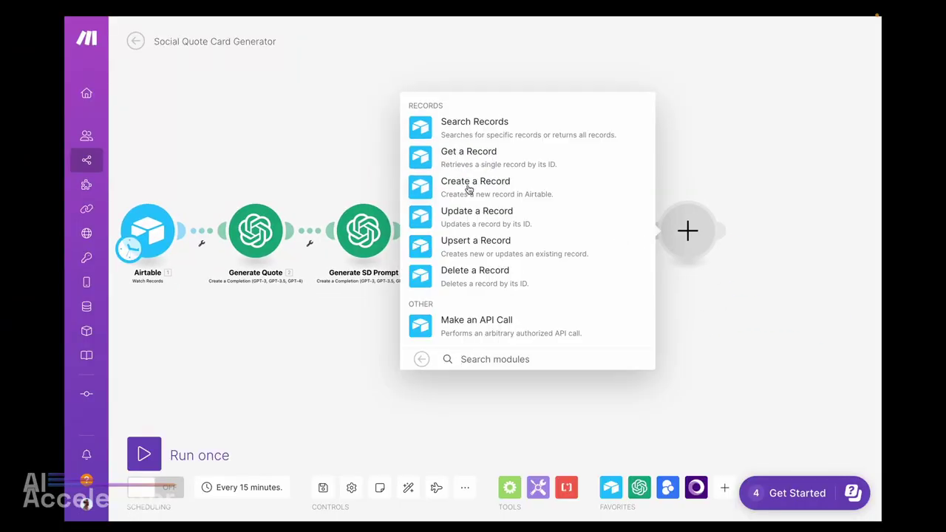
click(469, 187)
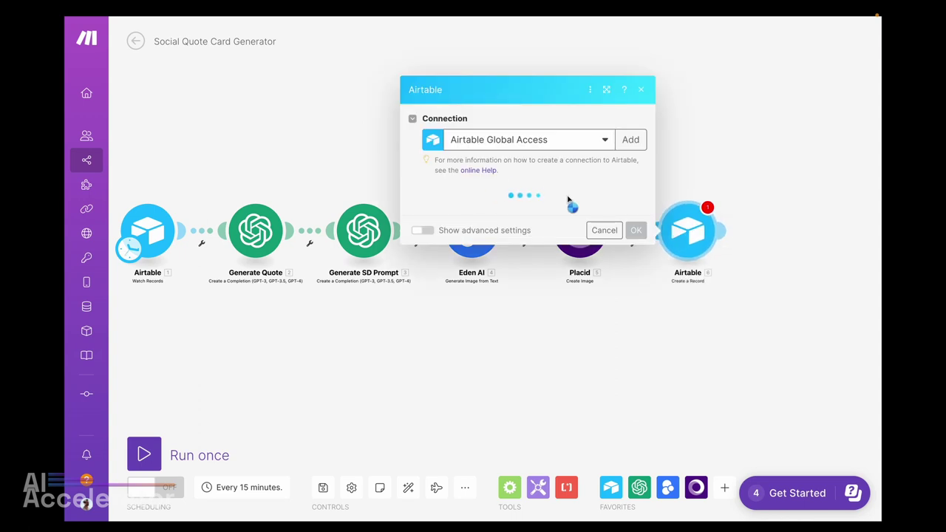
Choose Untitled Base and its Quote Cards table for the new Airtable record.
click(489, 213)
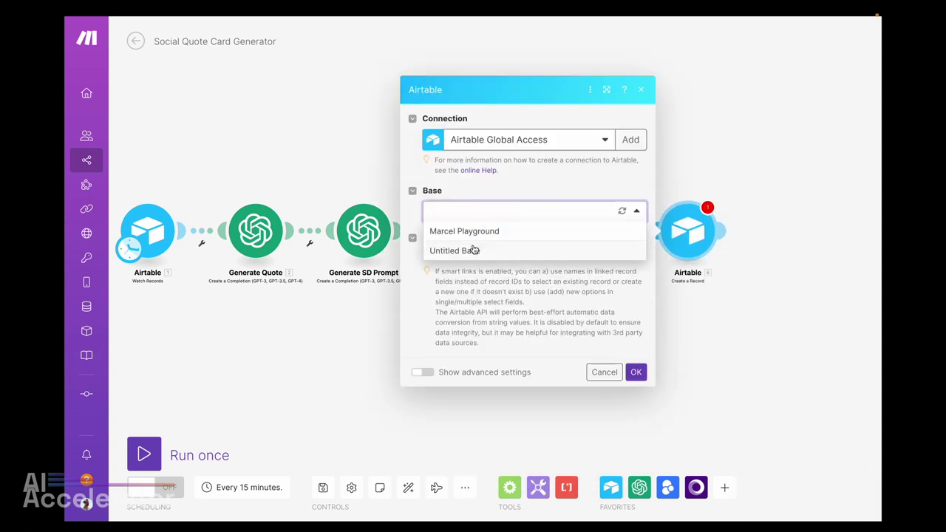
click(473, 251)
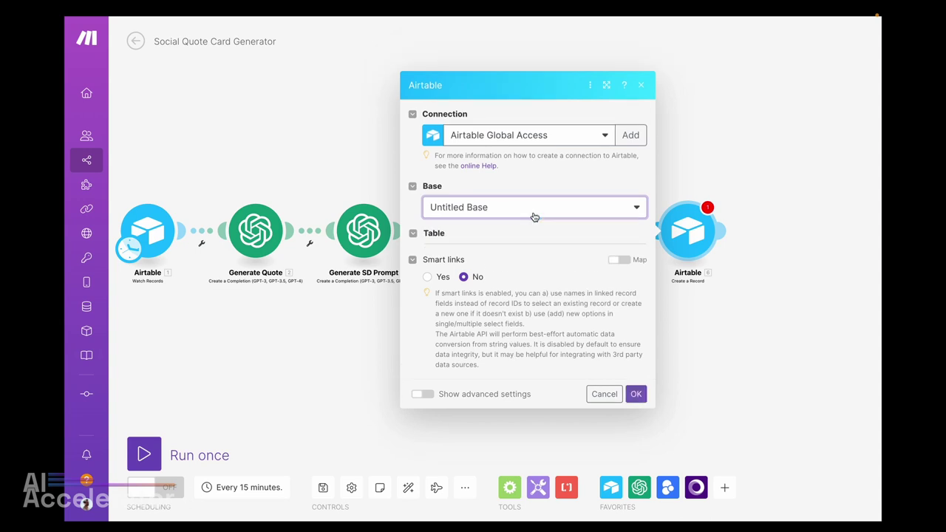
click(490, 241)
click(455, 274)
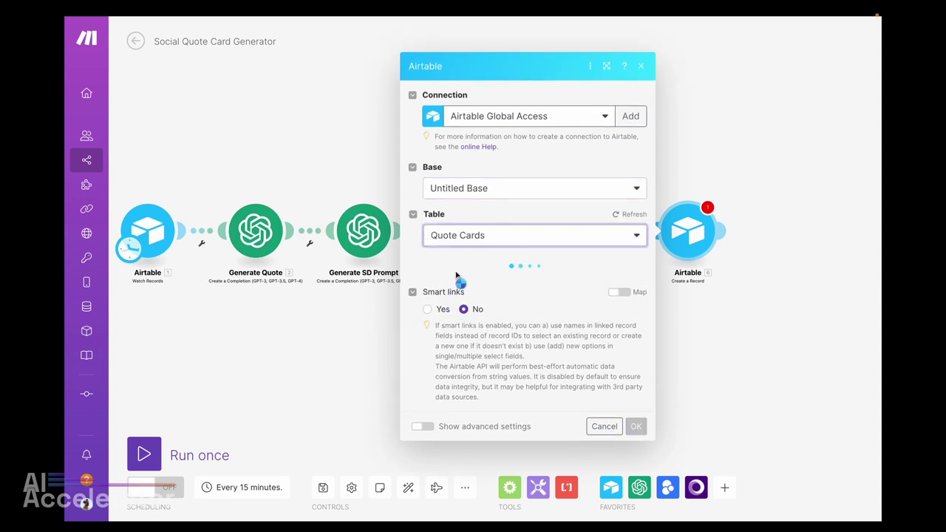
Fill the record's Name with the Airtable article's Name, a hyphen and Generate Quote's ID.
scroll(540, 297, down, 2)
click(471, 206)
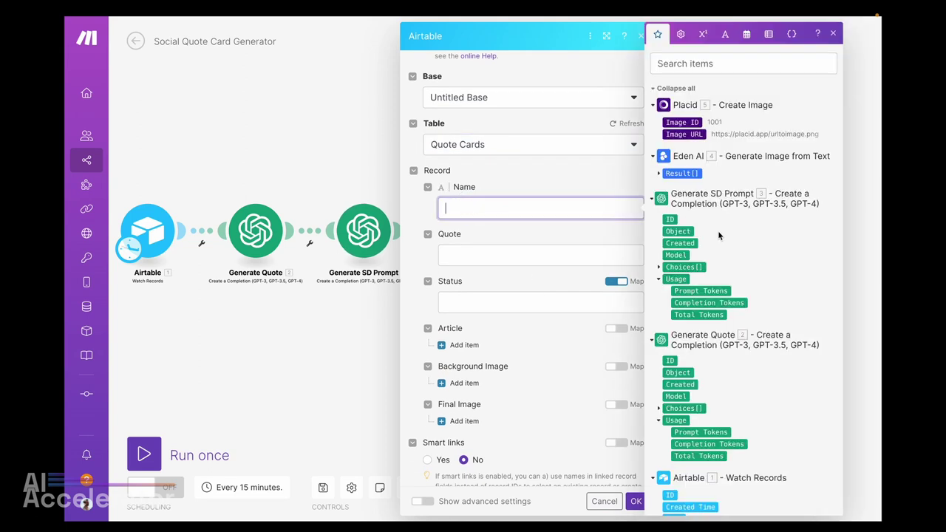
scroll(695, 215, down, 3)
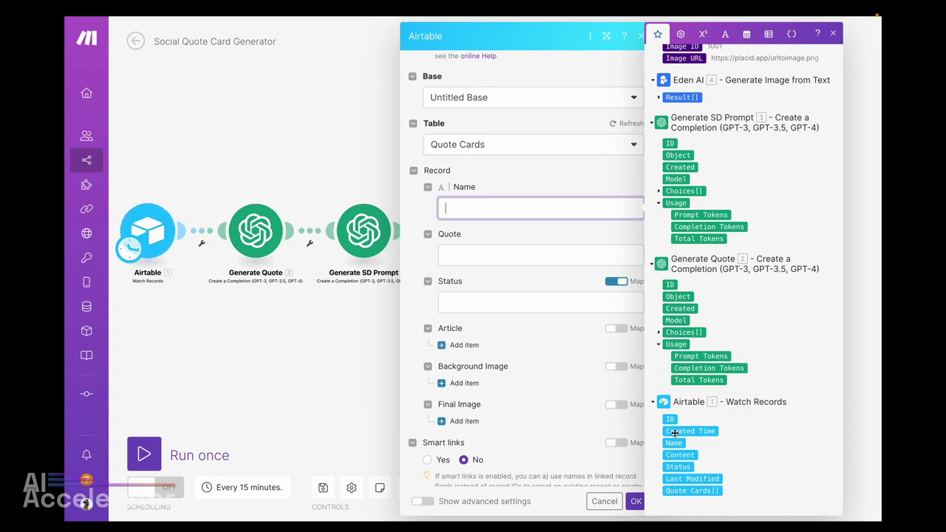
drag(673, 442, 462, 209)
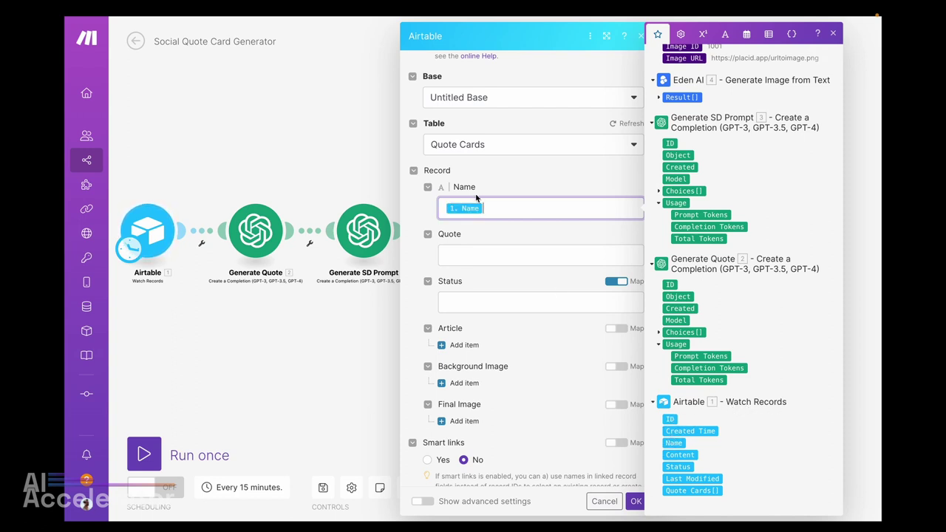
scroll(737, 237, up, 2)
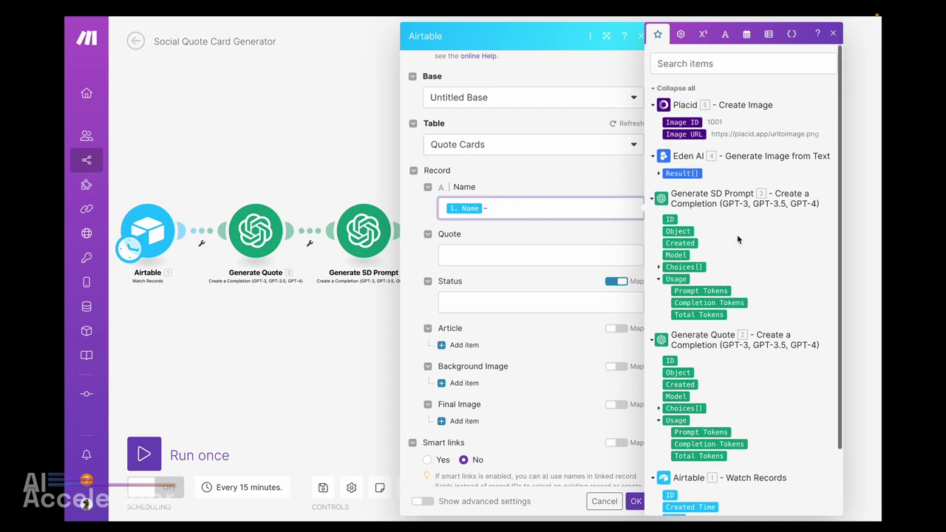
scroll(737, 234, down, 1)
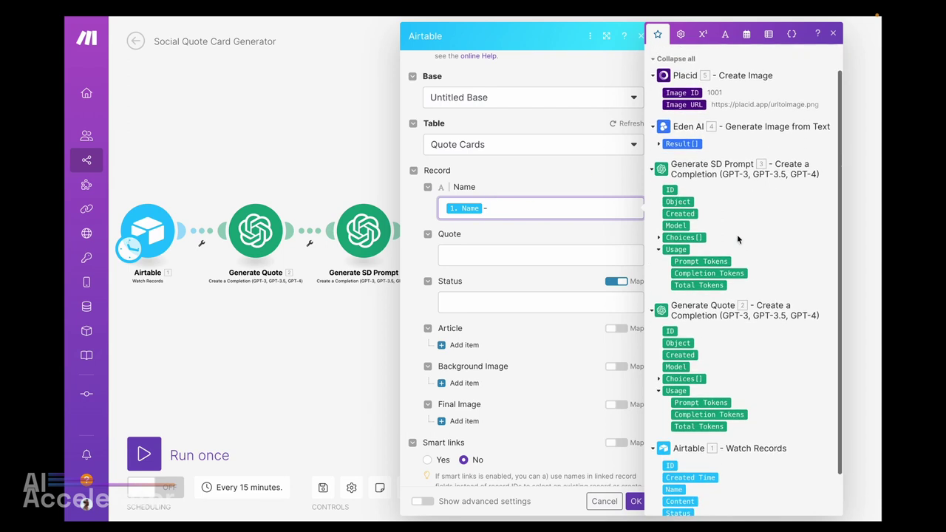
scroll(736, 234, up, 1)
click(670, 360)
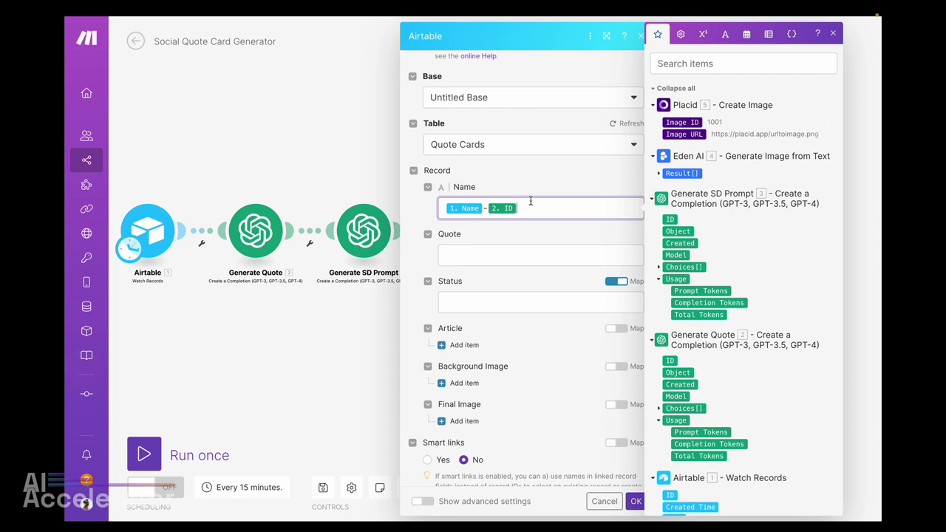
Map Generate Quote's Choices Message Content with index 1 into the record's Quote field.
click(503, 254)
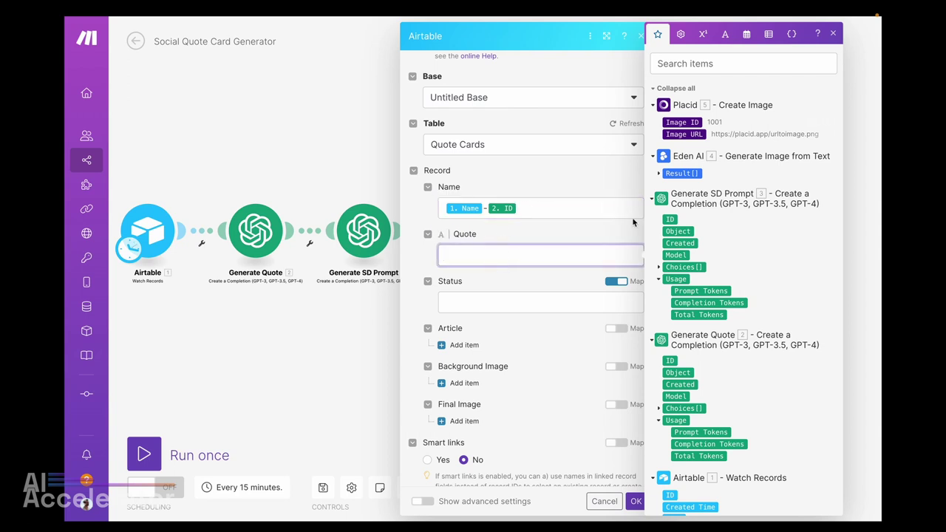
scroll(761, 204, down, 1)
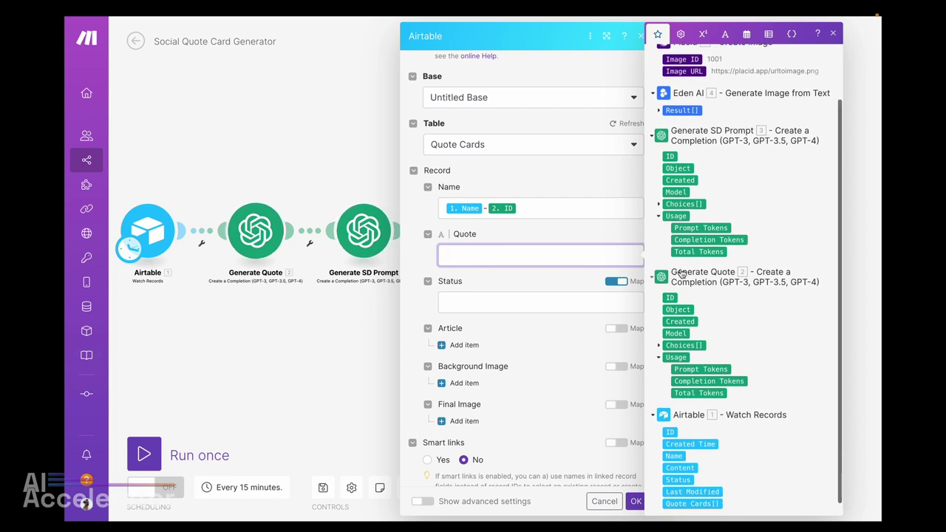
click(659, 346)
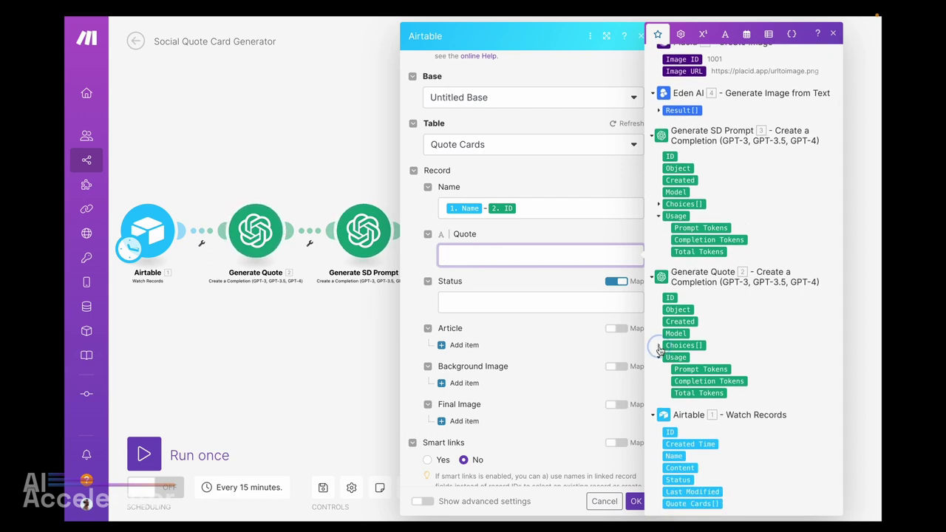
click(695, 428)
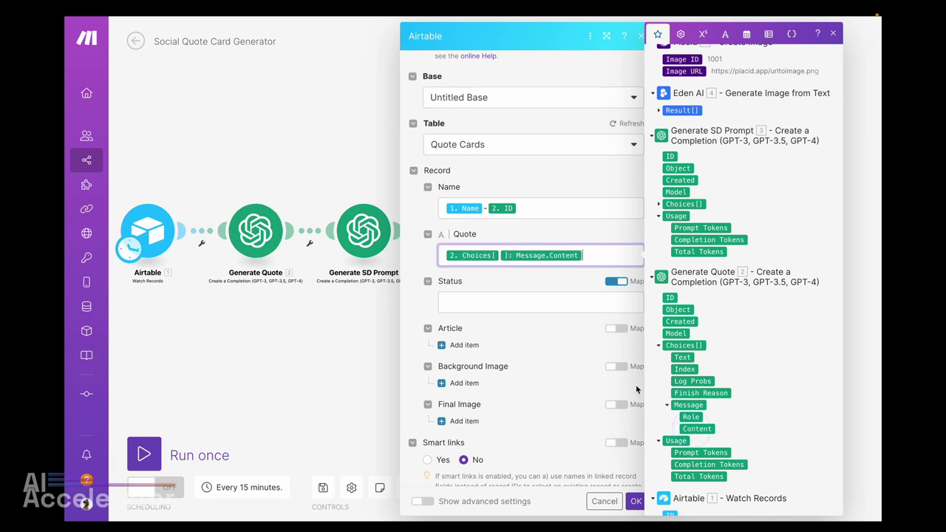
click(500, 255)
text(1)
Add an item to the Article field and map the watched Airtable record's ID as its record ID.
scroll(542, 294, down, 1)
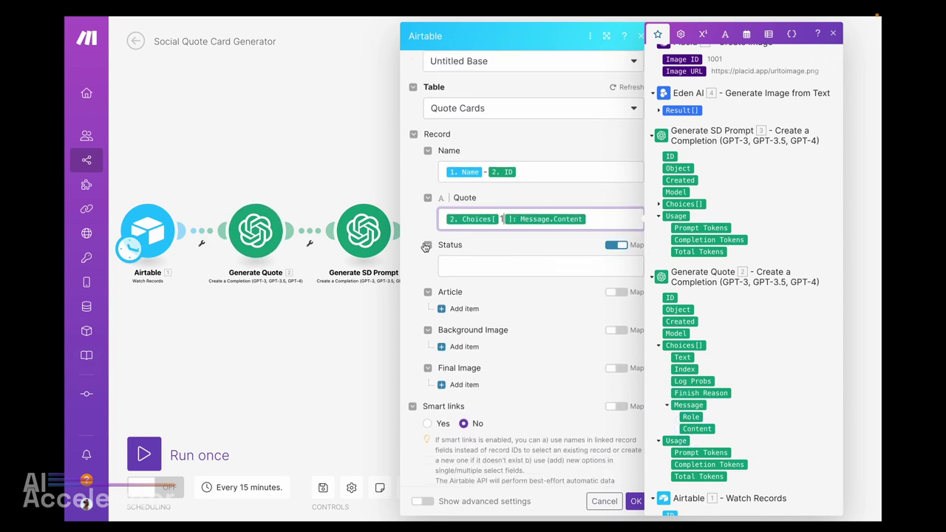
scroll(467, 251, down, 1)
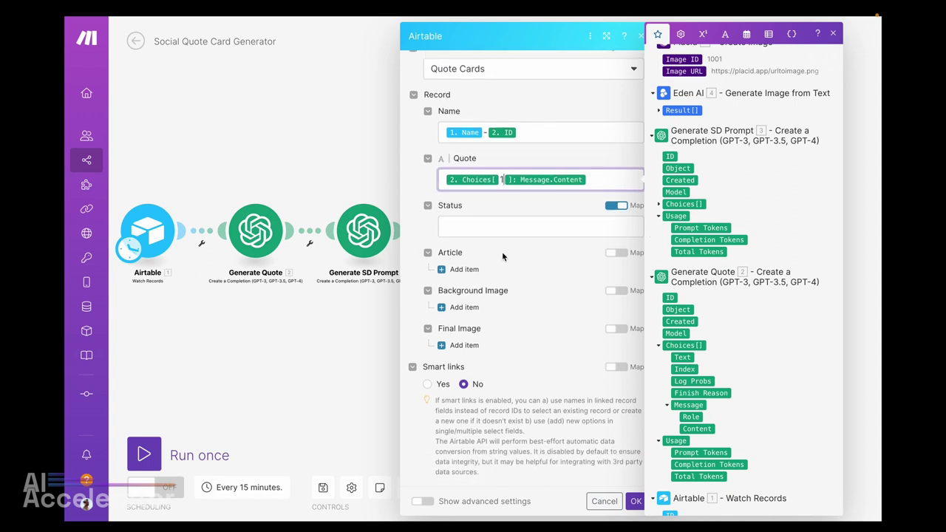
click(464, 271)
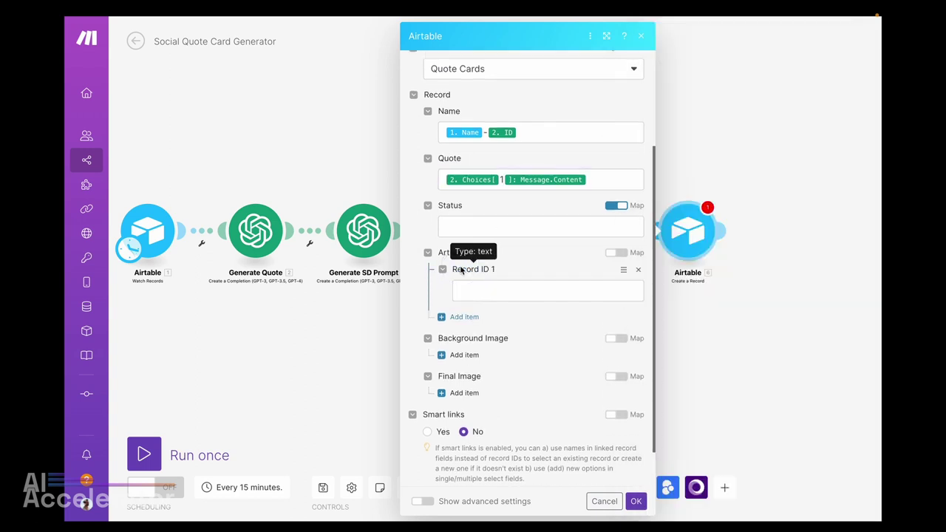
click(481, 288)
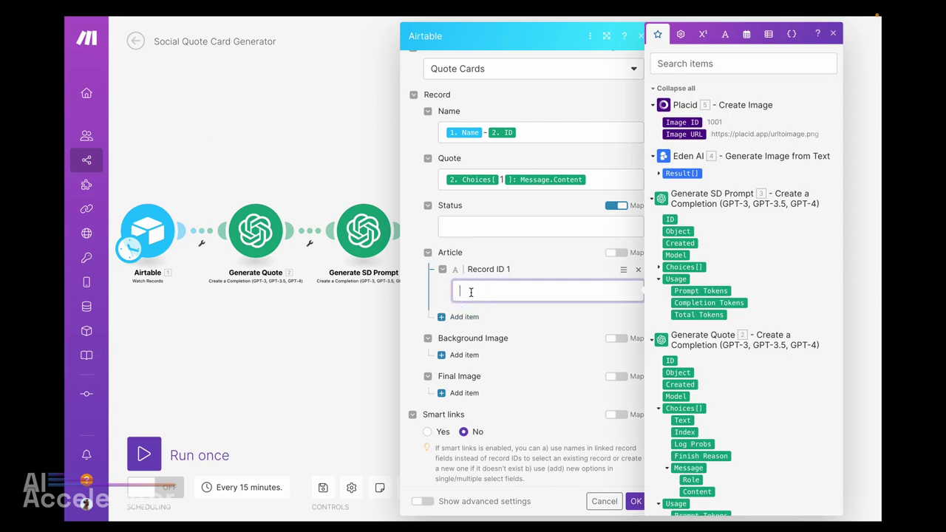
scroll(782, 258, down, 4)
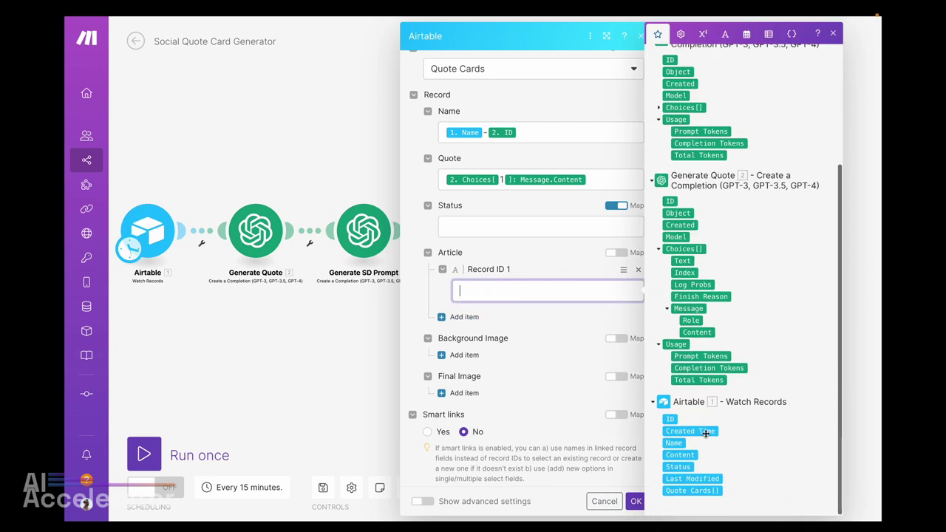
click(669, 419)
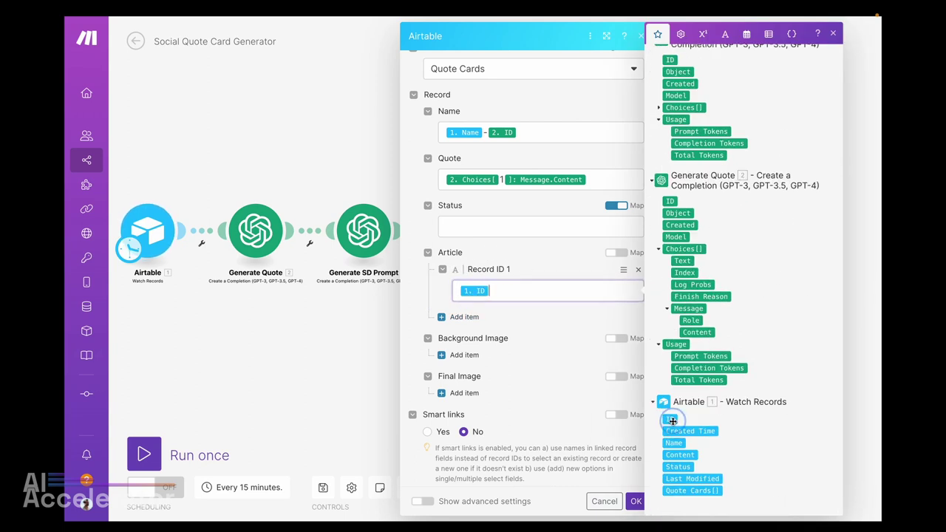
Add a Background Image item and map Eden AI's Image URL as its file URL, with Result and Items indexes set to 1.
click(443, 354)
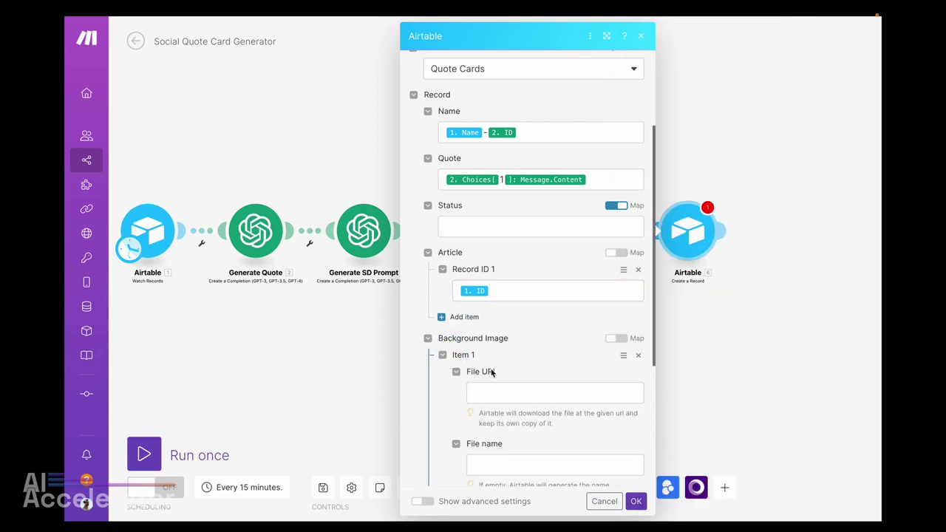
click(492, 391)
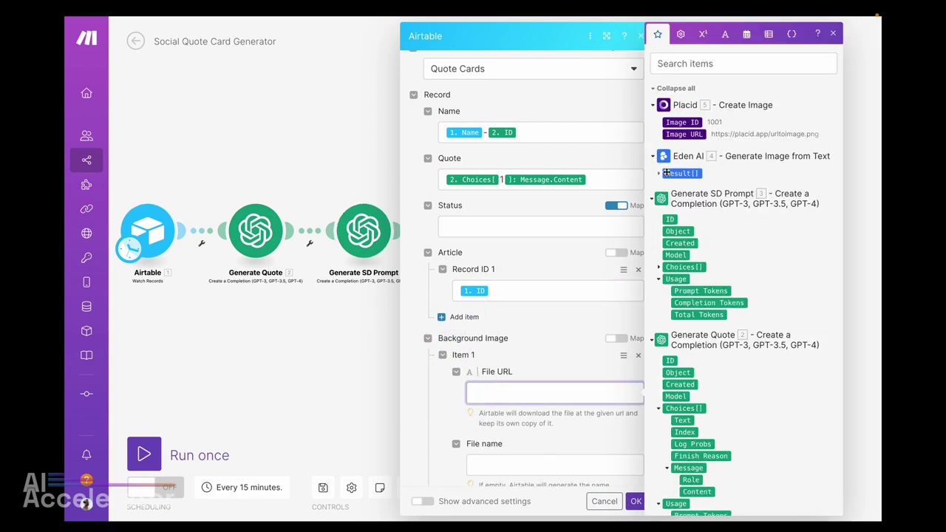
click(657, 172)
click(666, 209)
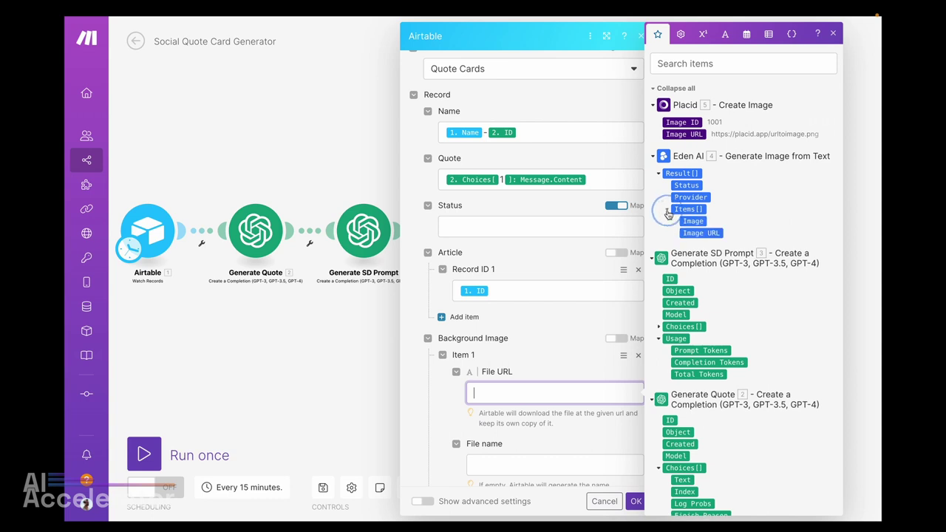
click(687, 230)
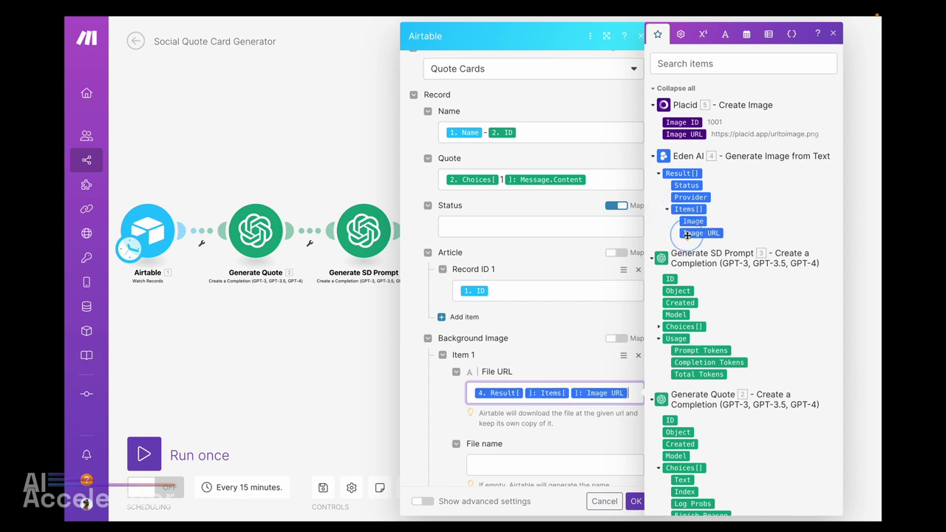
click(525, 393)
text(1)
click(573, 394)
text(1)
Add a Final Image item, map Placid's Image URL as its file URL, and save the Create a Record module.
scroll(581, 398, down, 2)
scroll(581, 397, down, 2)
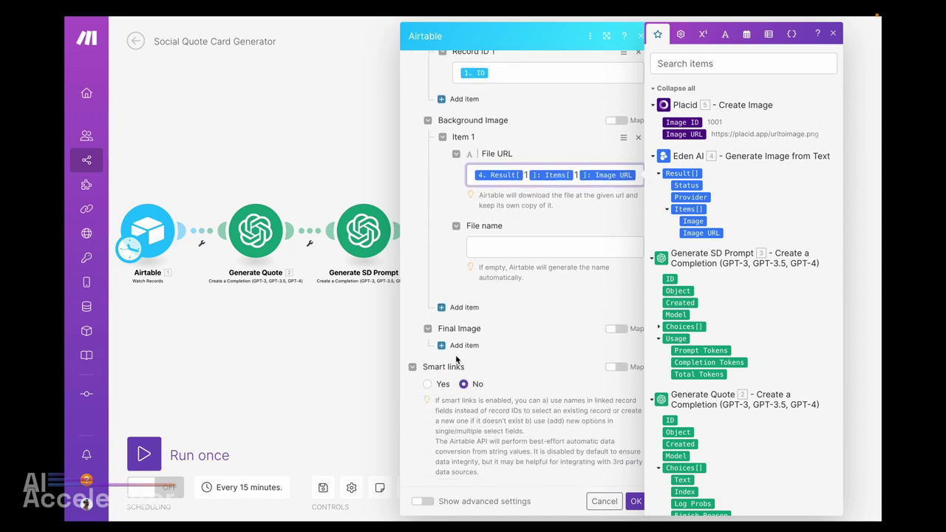
click(462, 344)
click(494, 379)
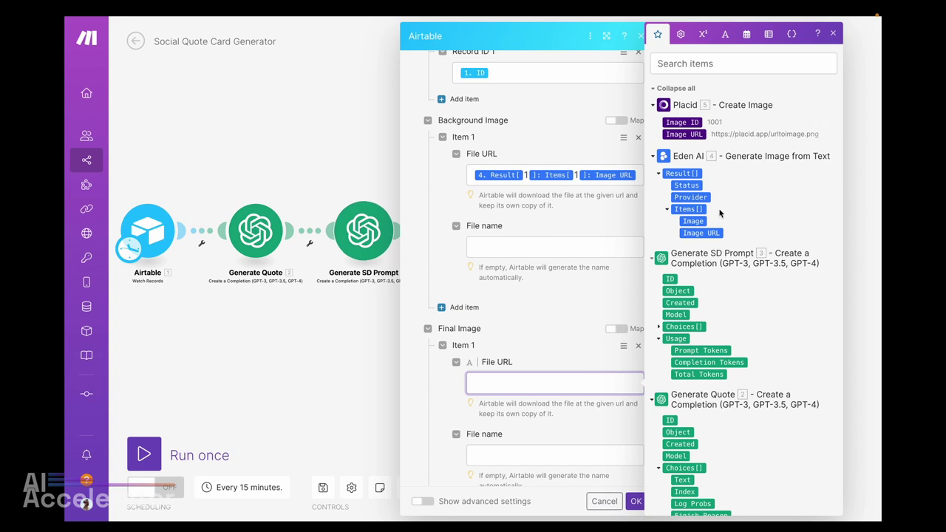
click(679, 134)
scroll(578, 306, down, 3)
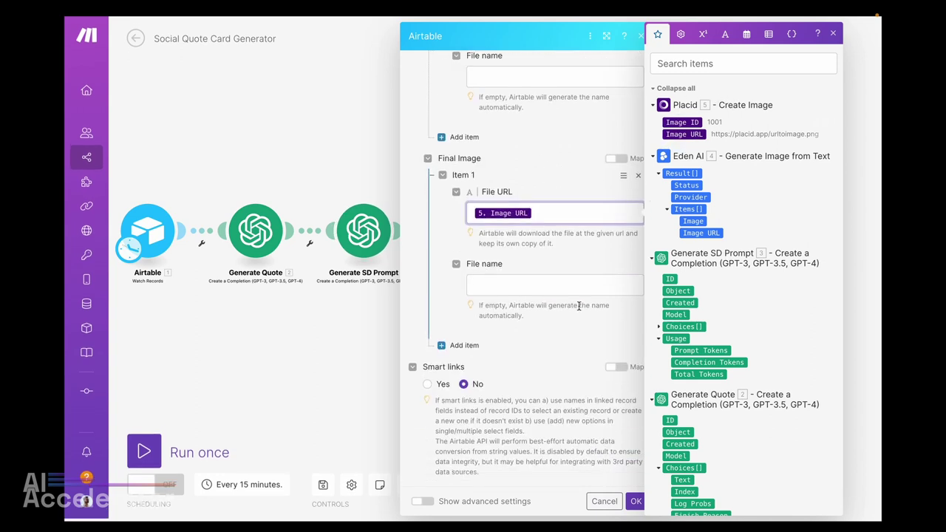
click(635, 502)
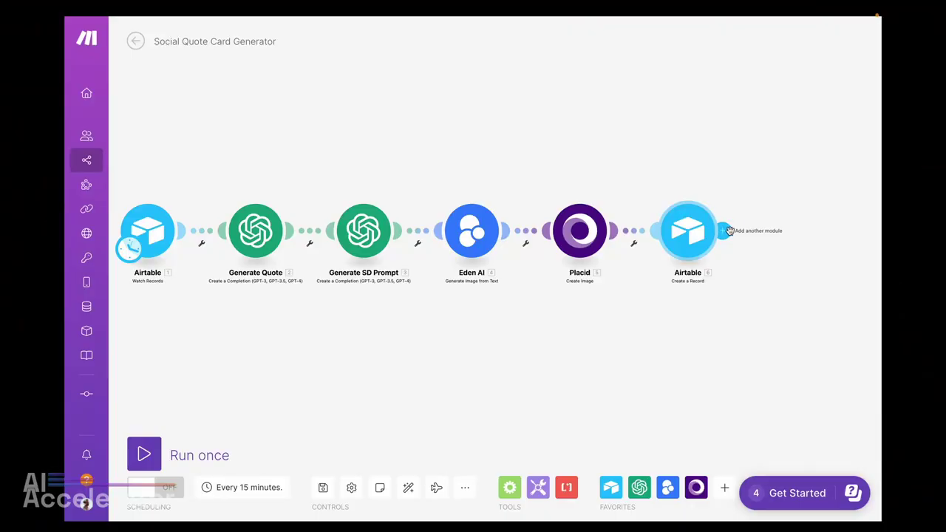
Add an Airtable Update a Record module after Create a Record, using Untitled Base and the Articles table.
click(729, 230)
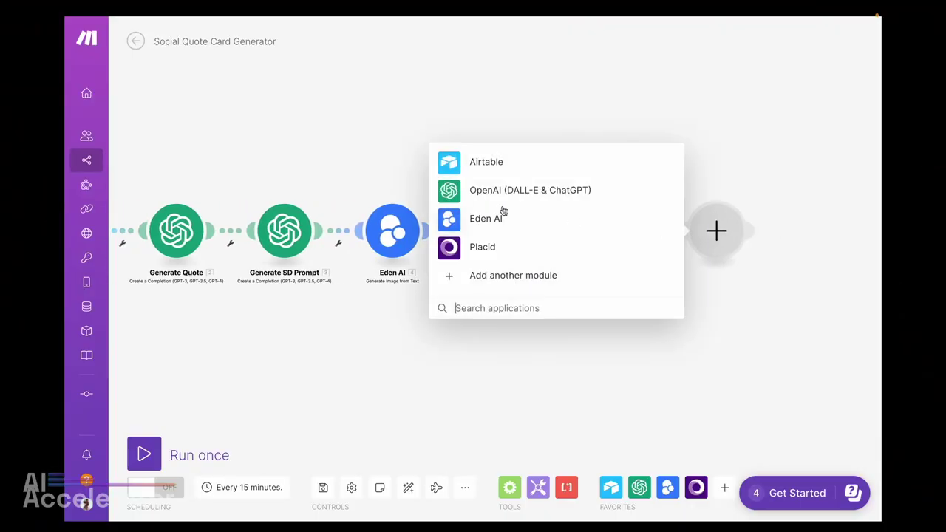
click(460, 166)
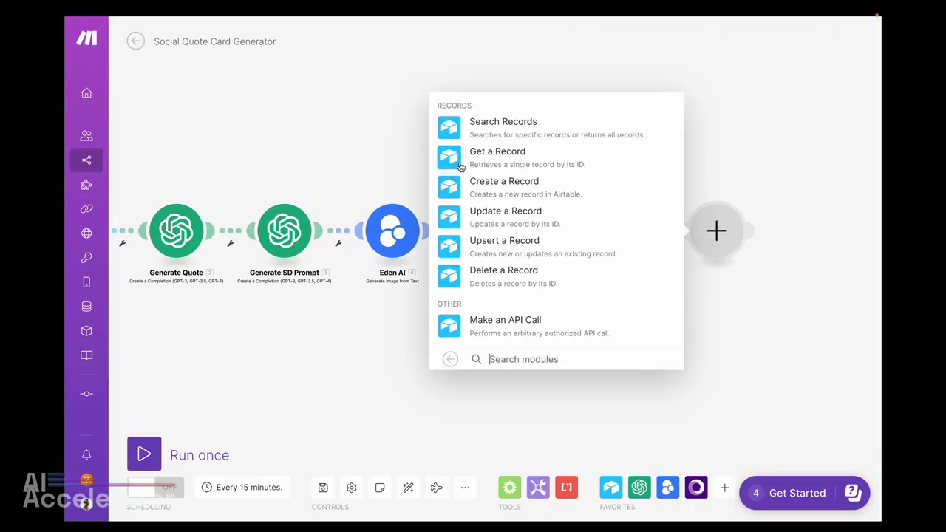
click(483, 221)
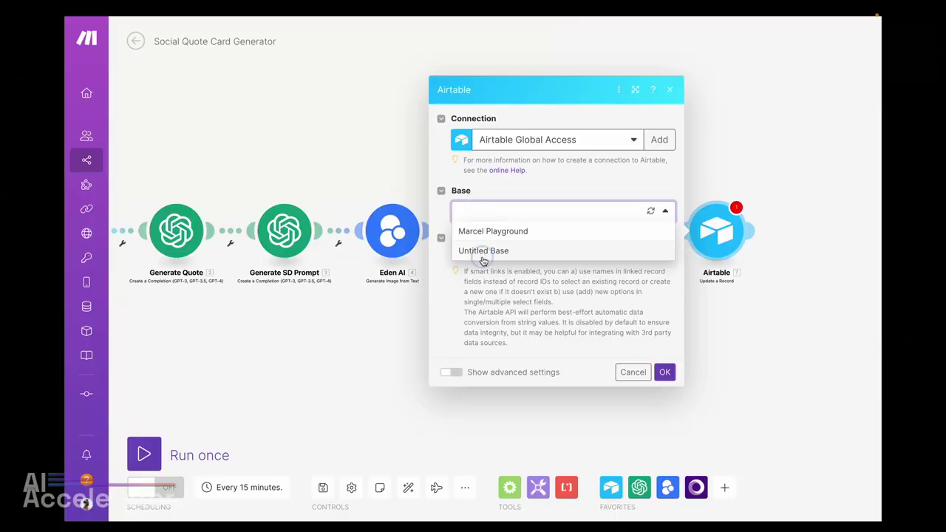
click(481, 251)
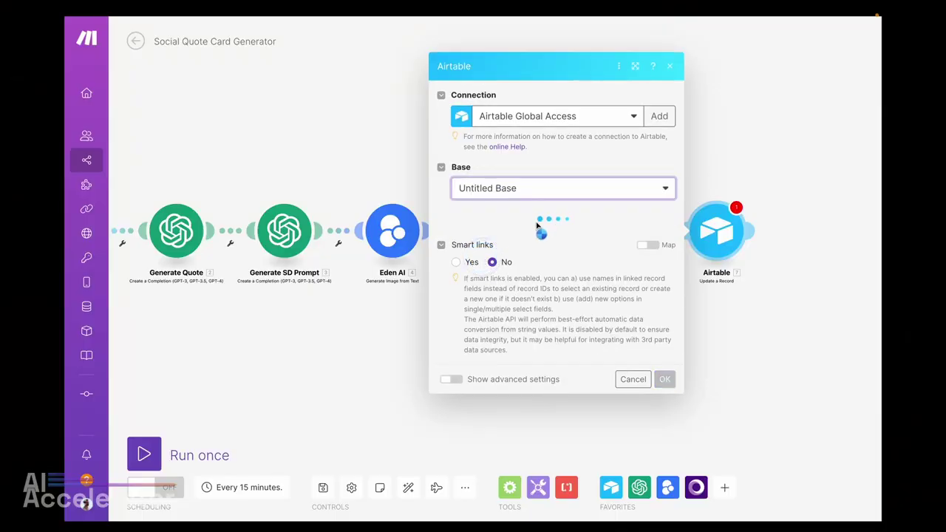
click(513, 235)
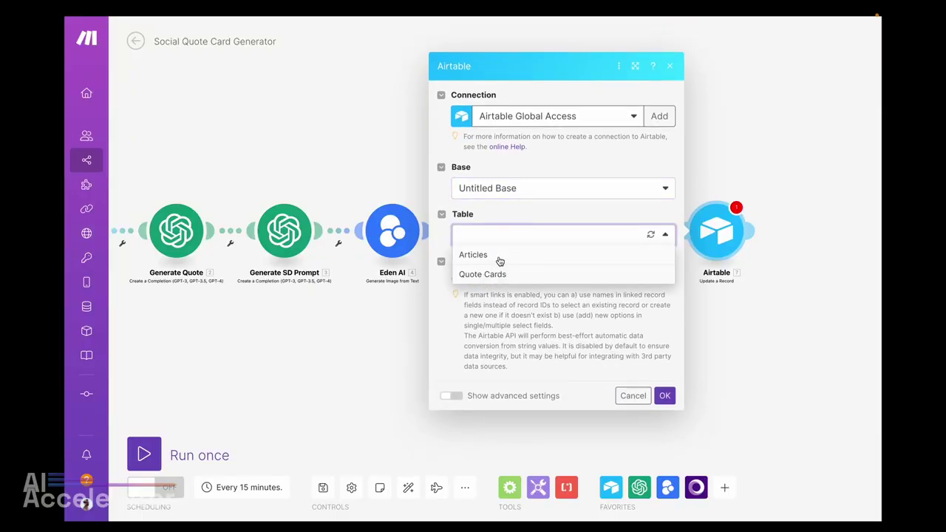
click(500, 256)
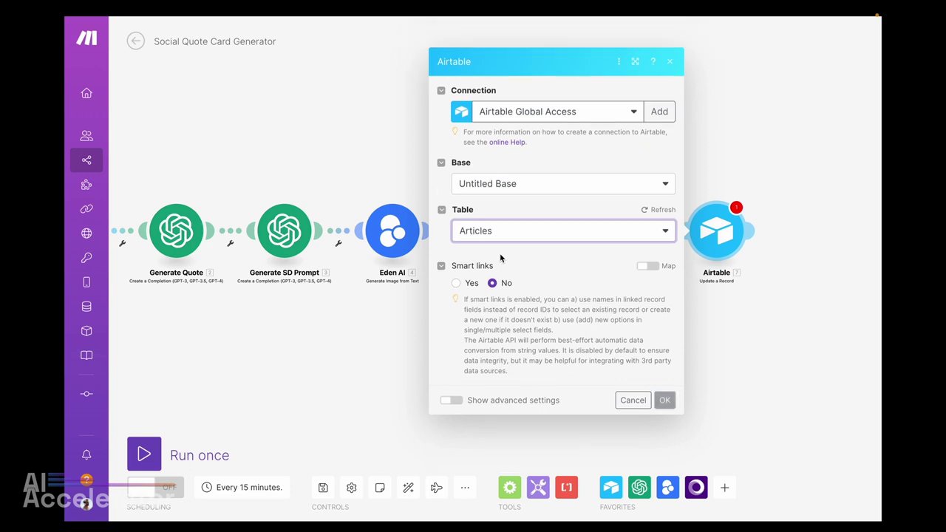
Map the watched Airtable record's ID as the Record ID, set Status to Generated, and save the module.
click(499, 253)
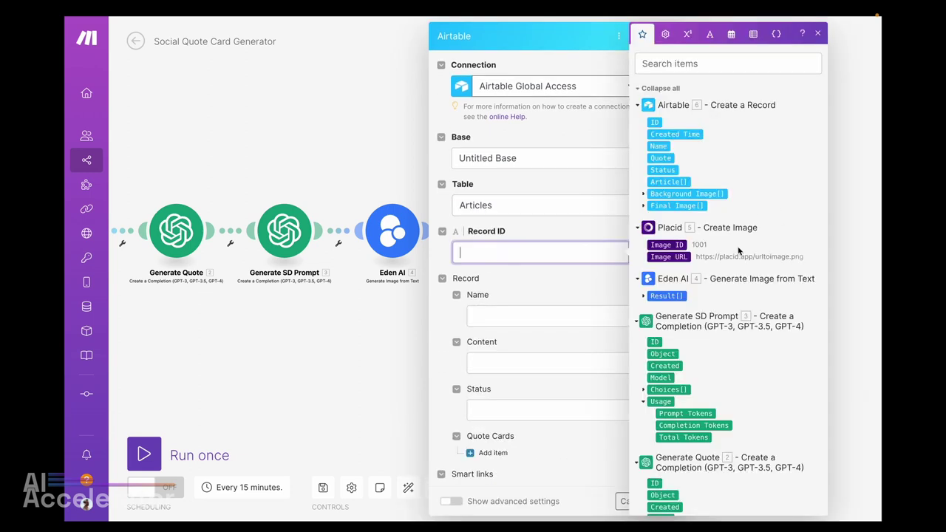
scroll(738, 251, down, 3)
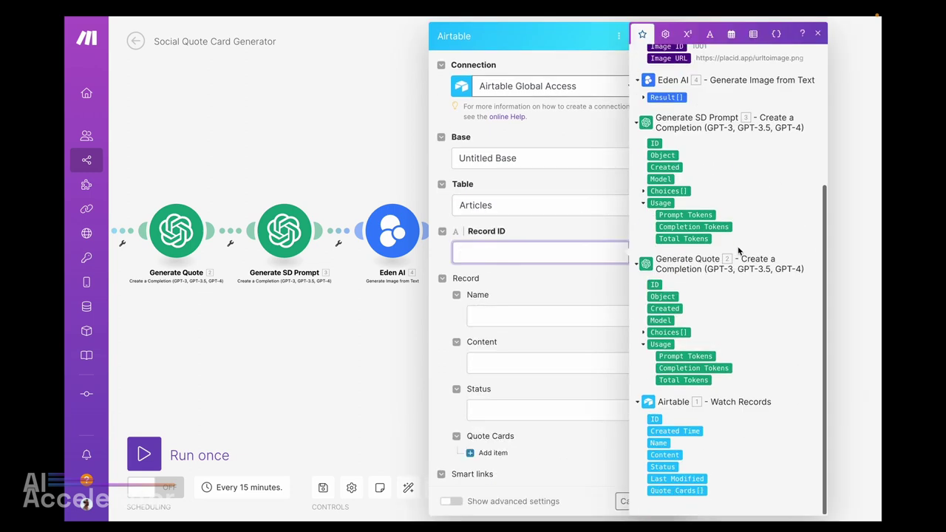
click(656, 418)
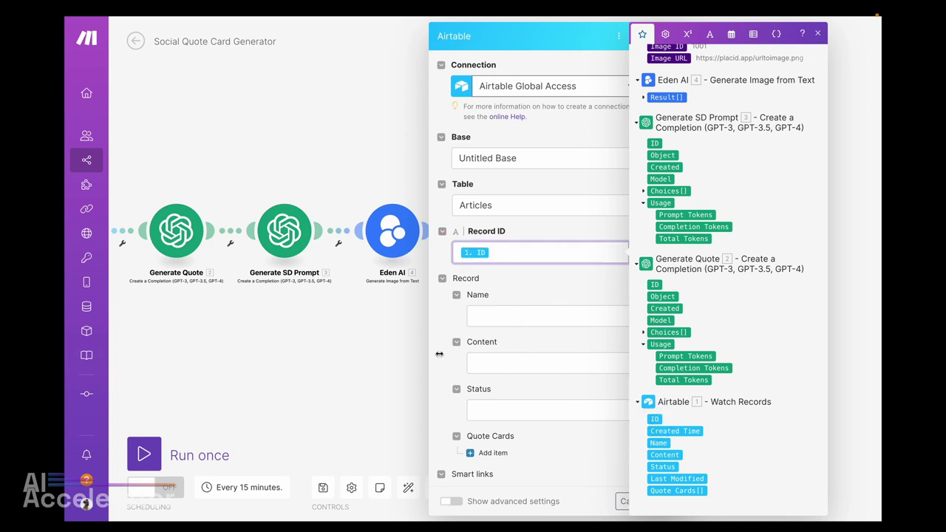
click(466, 379)
click(505, 406)
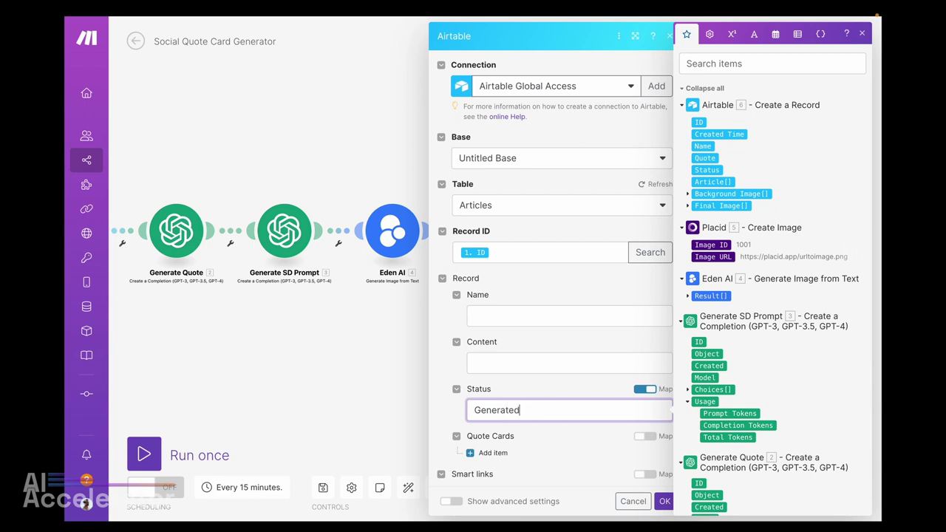
click(662, 501)
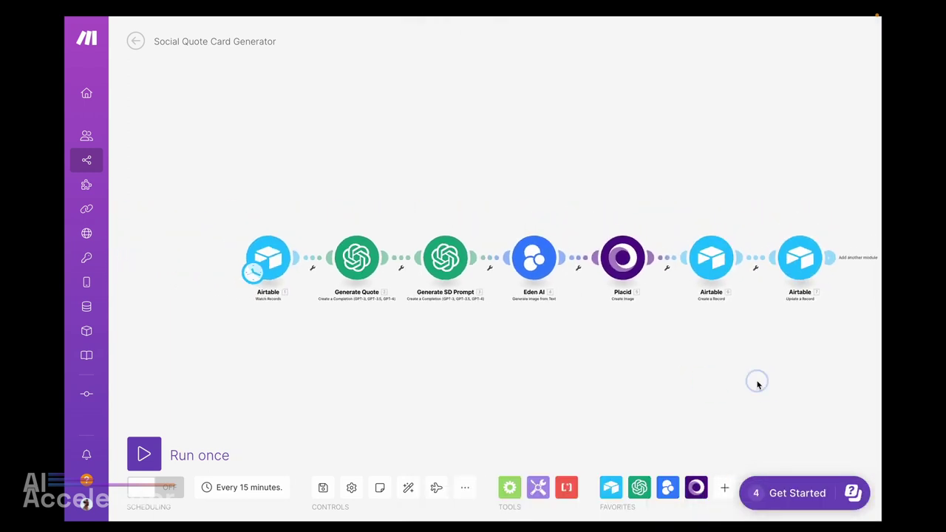
Run the scenario once and switch to the Articles table in Airtable's Untitled Base.
drag(757, 380, 723, 374)
click(133, 454)
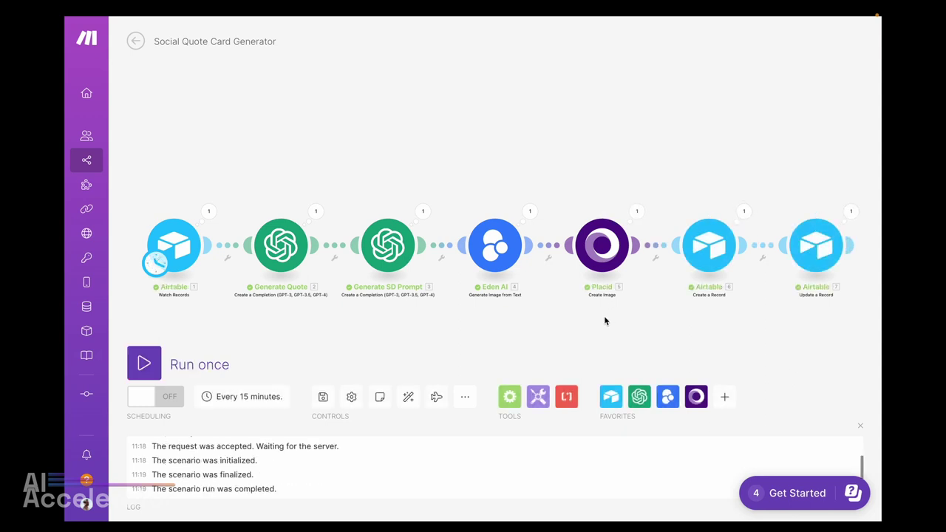
key(ctrl+Tab)
key(ctrl+Tab)
key(ctrl+Tab)
key(ctrl+Tab)
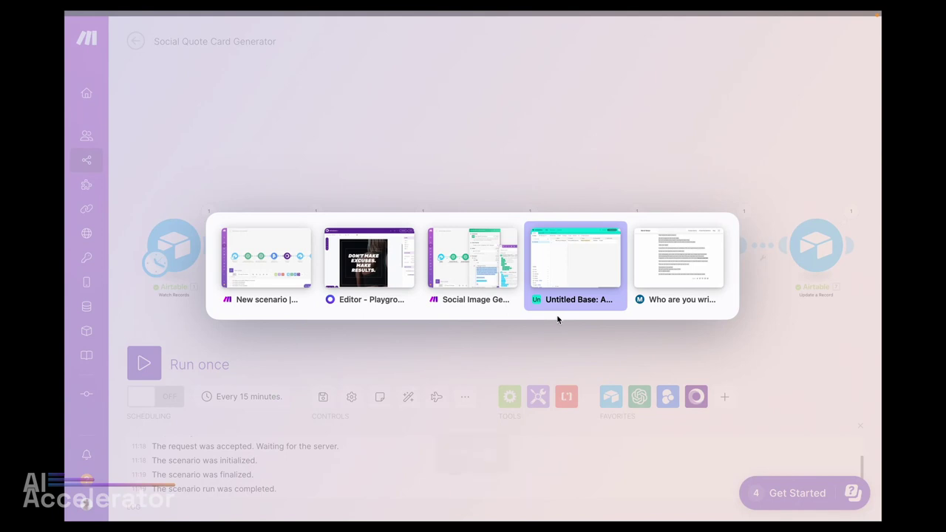
click(555, 275)
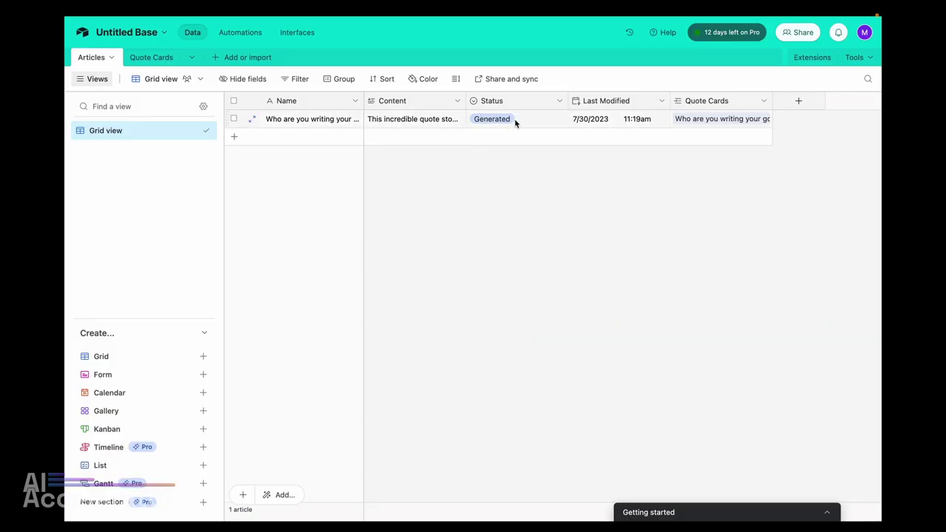
Open the new record in the Quote Cards table and examine its fields, background image and final image at full size.
click(153, 56)
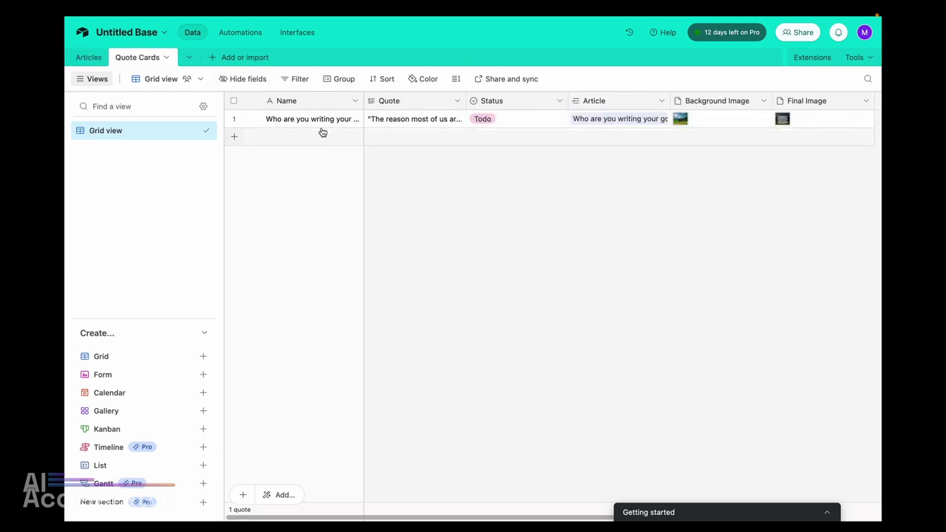
click(251, 119)
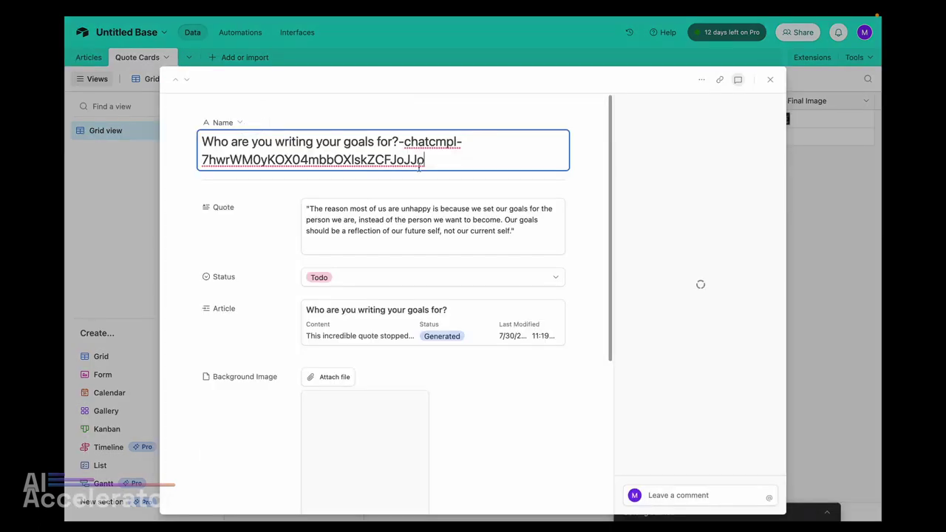
scroll(293, 243, down, 5)
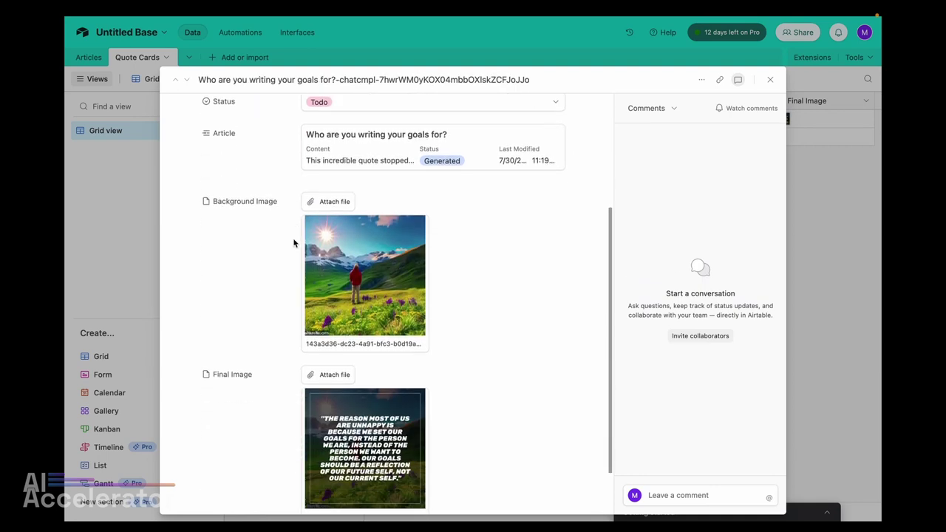
click(392, 265)
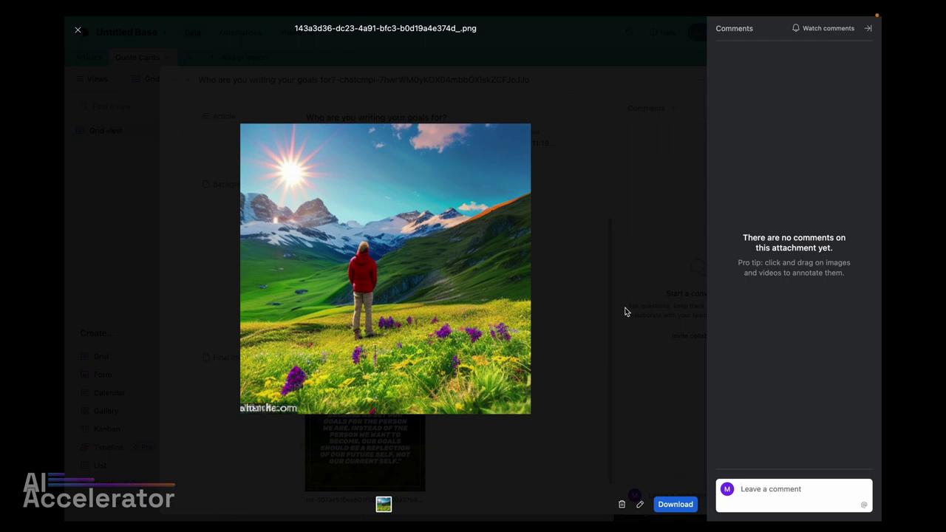
scroll(535, 351, down, 2)
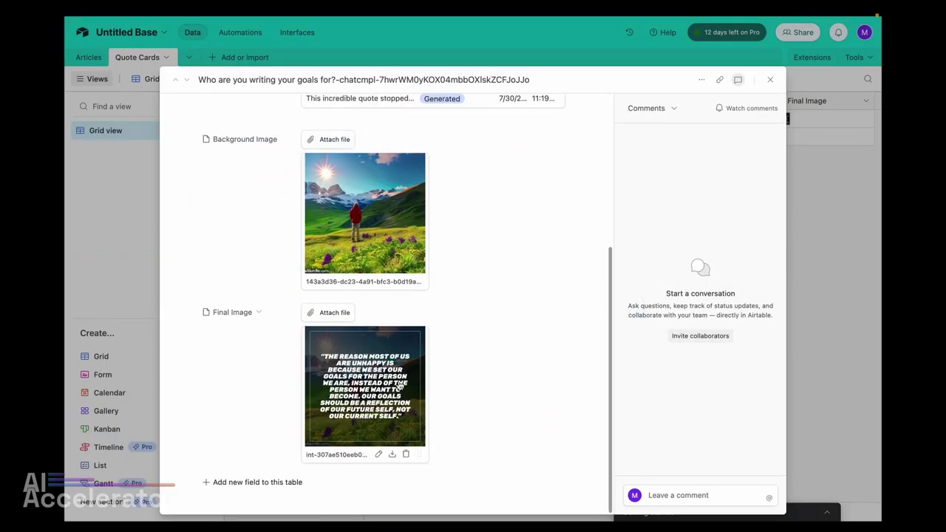
click(378, 379)
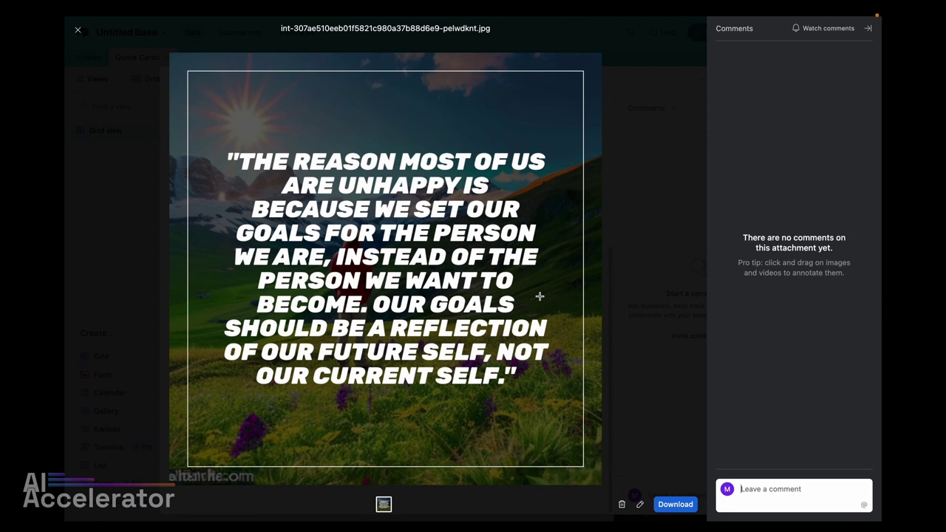
click(658, 318)
scroll(558, 251, up, 5)
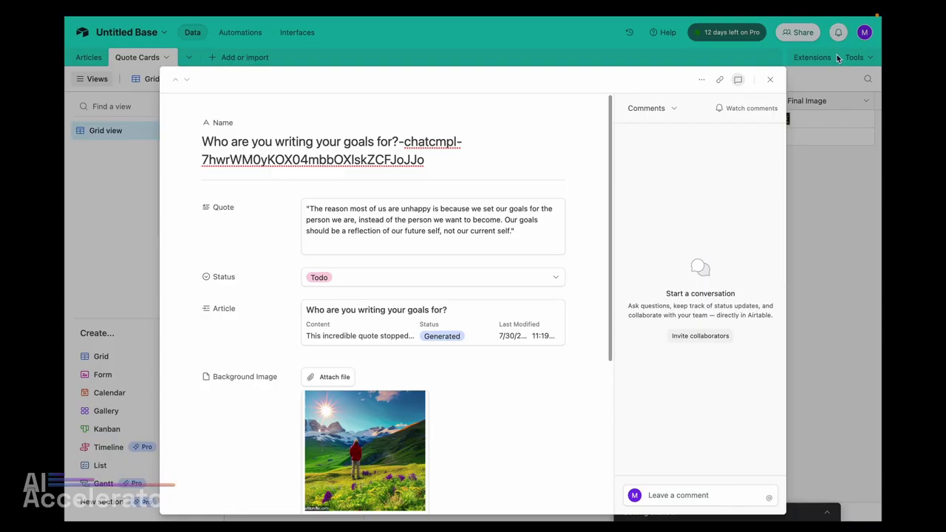